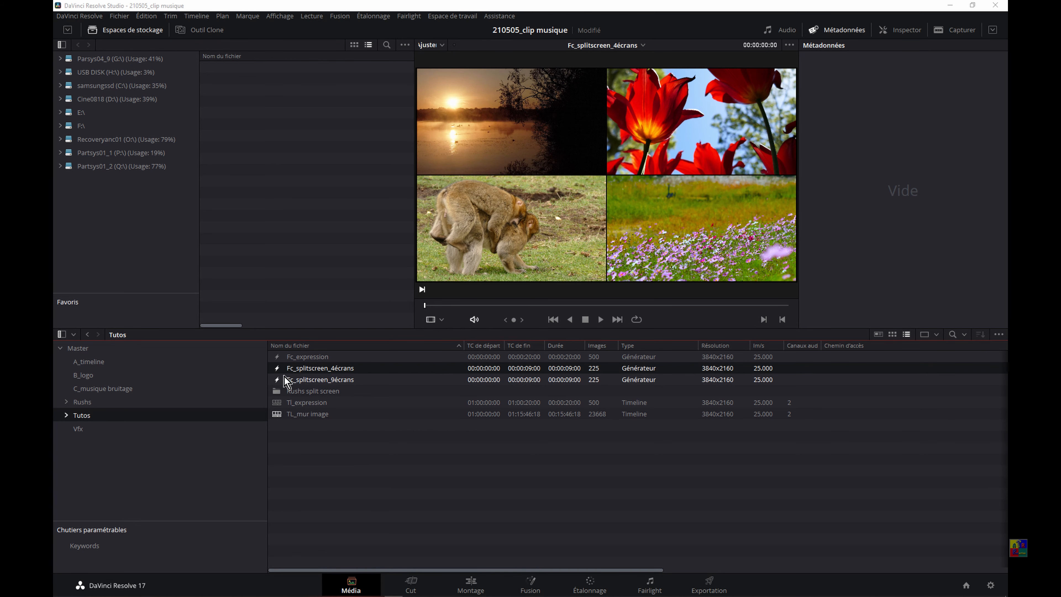
pyautogui.rightClick(316, 471)
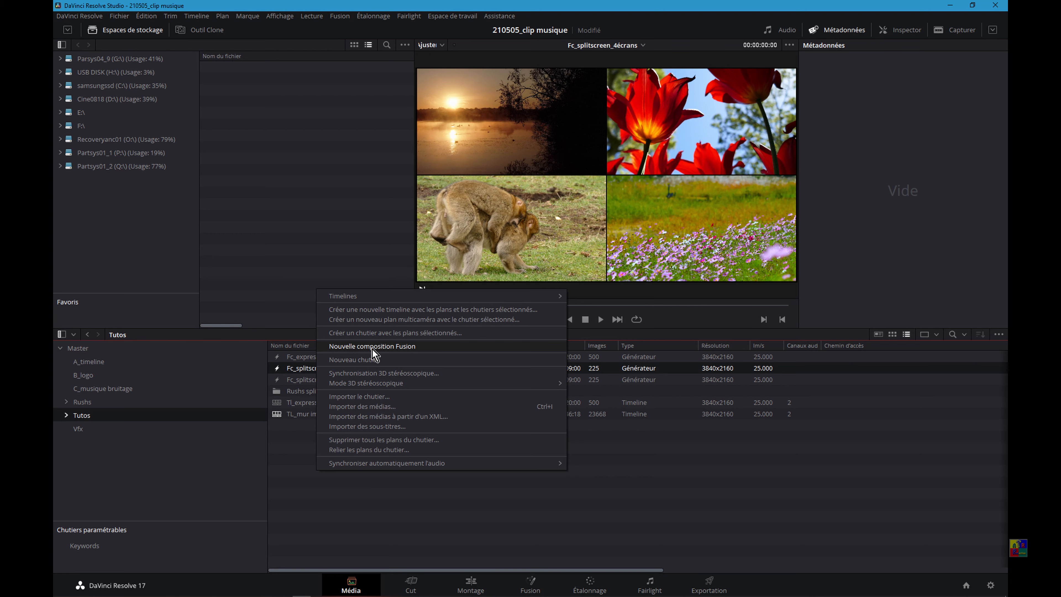
pyautogui.click(300, 527)
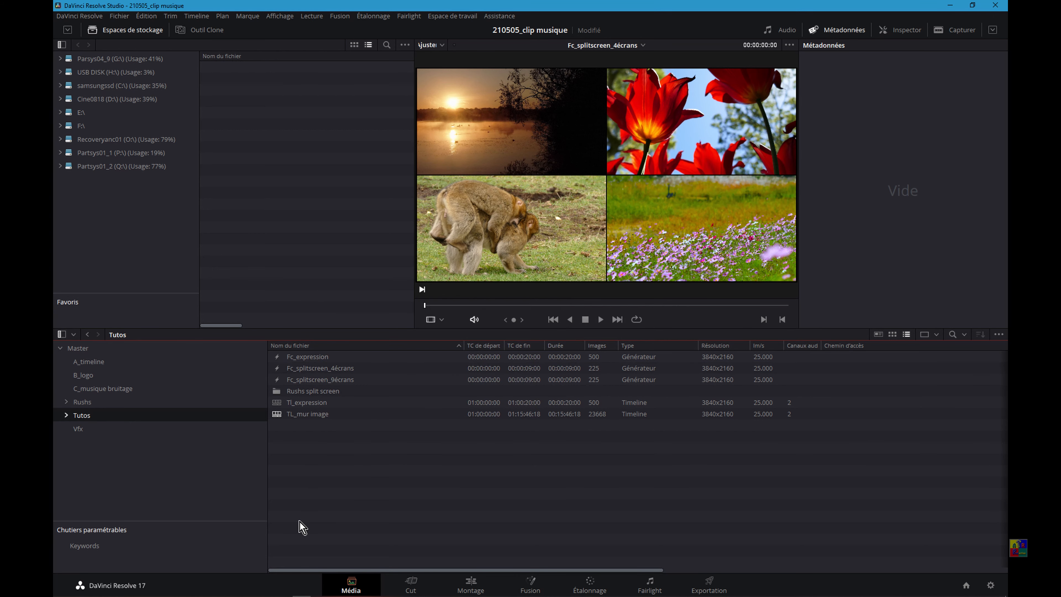
# Create a timeline named toto from the Fc_splitscreen_4écrans composition and open it for editing
pyautogui.rightClick(306, 369)
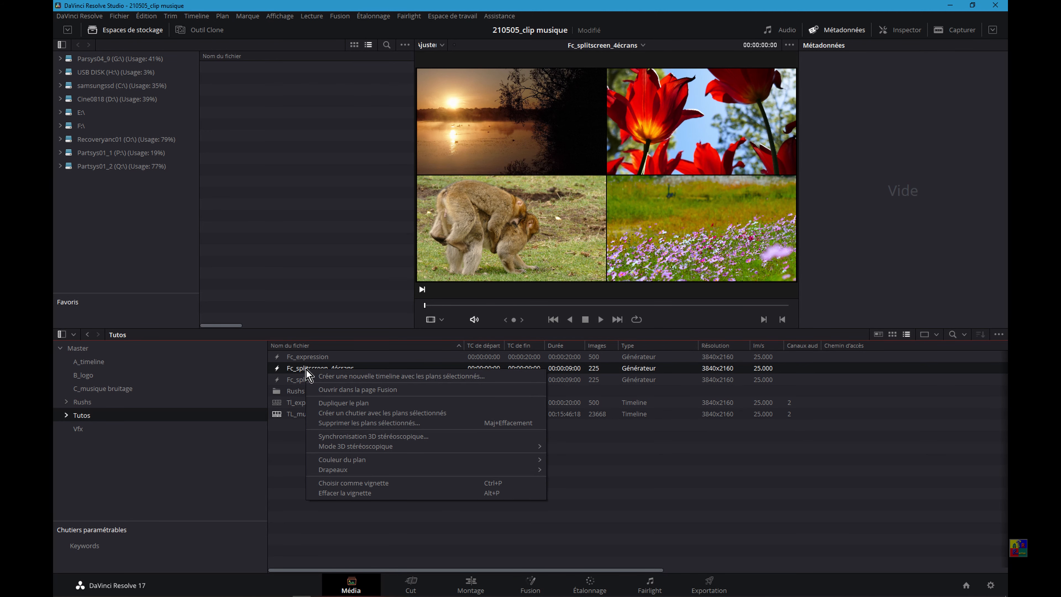
pyautogui.click(360, 376)
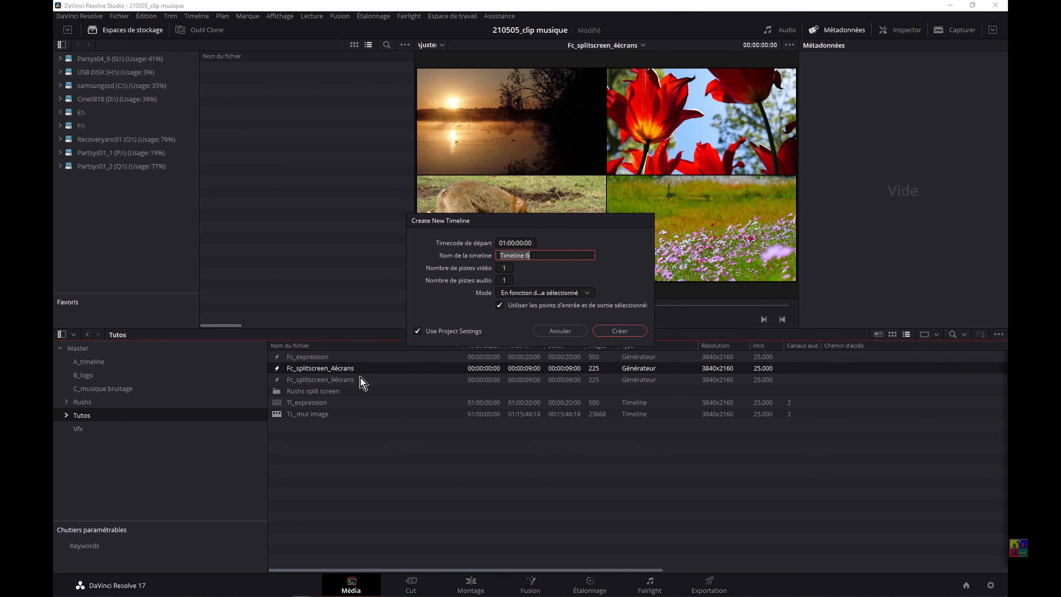
pyautogui.write('toto')
pyautogui.click(605, 334)
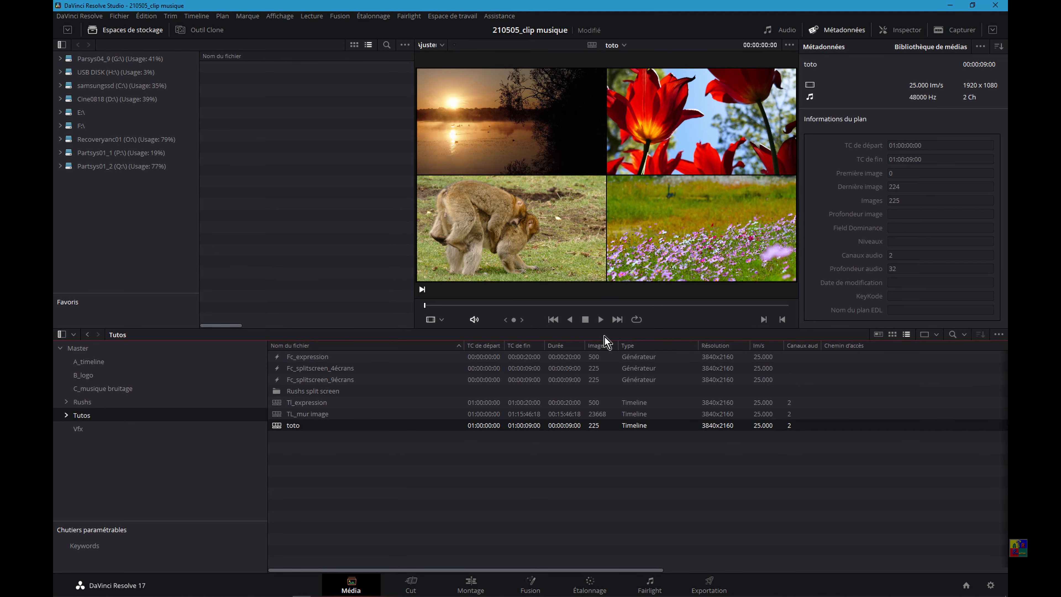
pyautogui.doubleClick(277, 425)
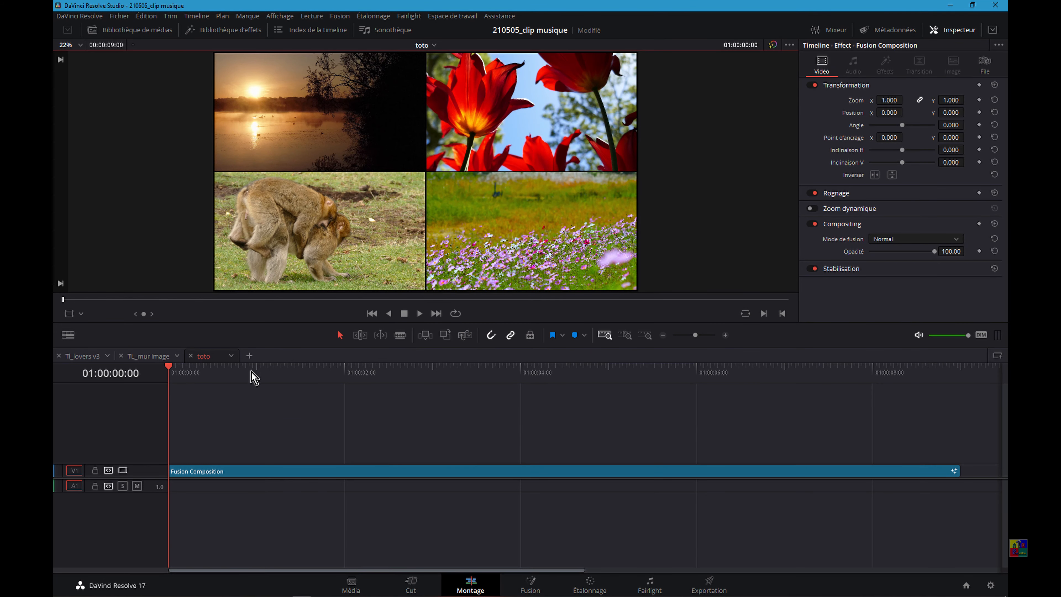
# Copy the Fusion Composition clip from the toto timeline into the Tutos bin of the media library
pyautogui.click(241, 472)
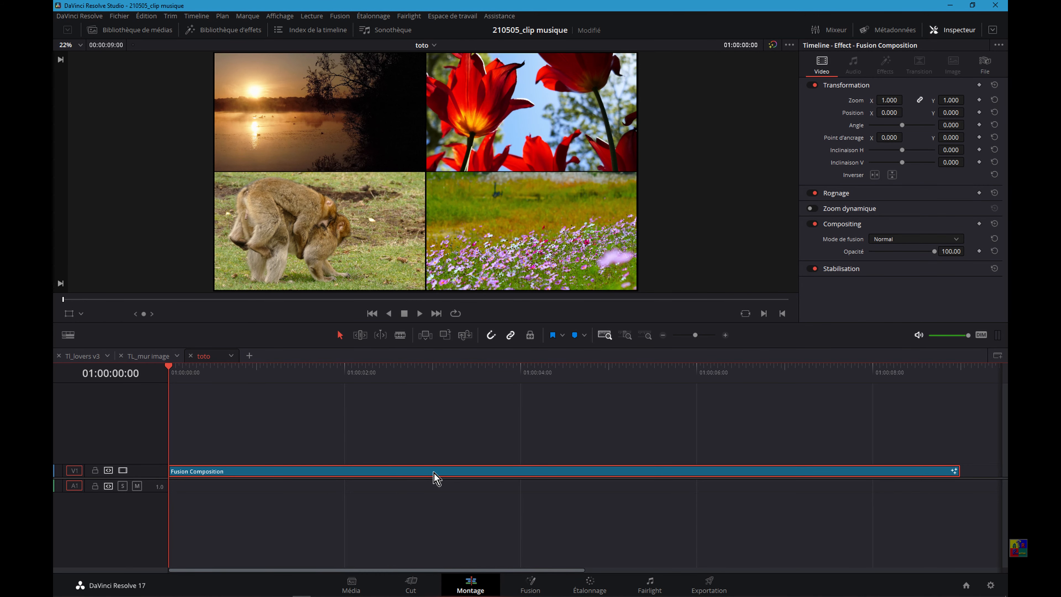
pyautogui.click(136, 29)
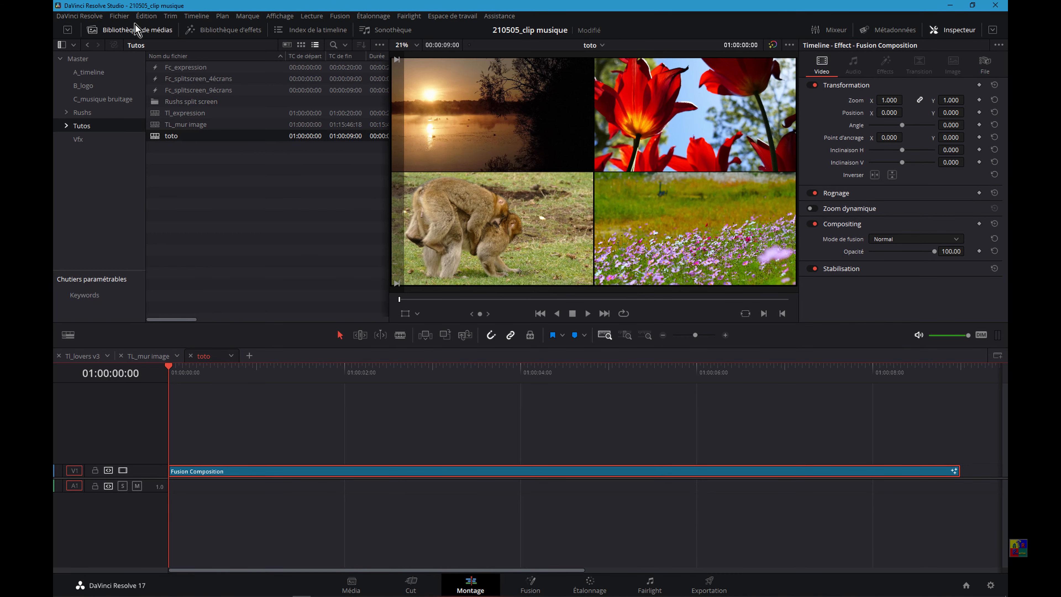
pyautogui.moveTo(393, 475); pyautogui.dragTo(112, 184)
pyautogui.moveTo(182, 189); pyautogui.dragTo(184, 181)
pyautogui.moveTo(183, 181); pyautogui.dragTo(184, 181)
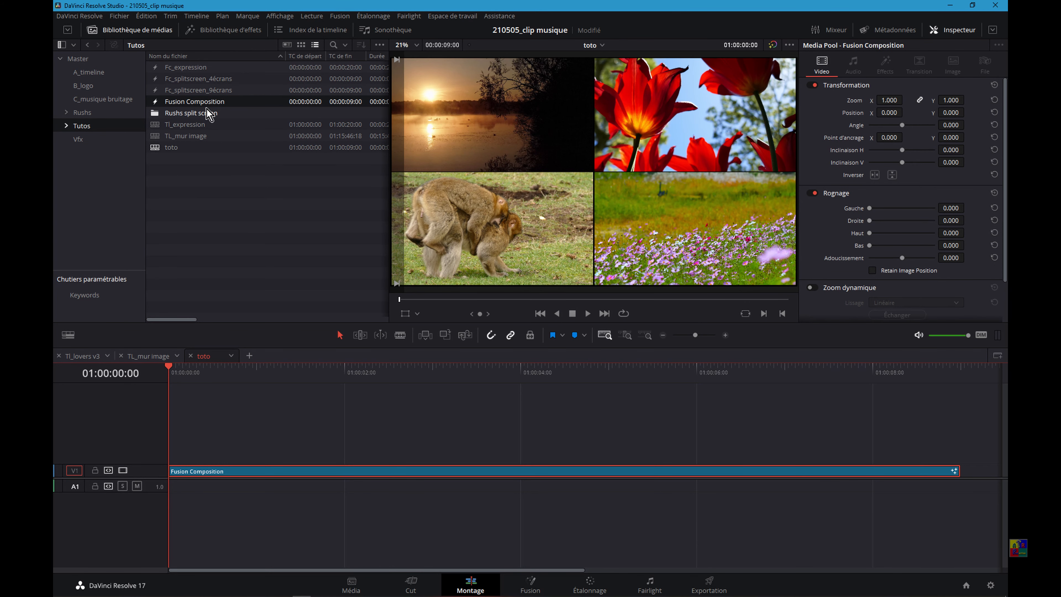
# Rename the Fusion Composition clip in the Tutos bin as toto
pyautogui.click(193, 103)
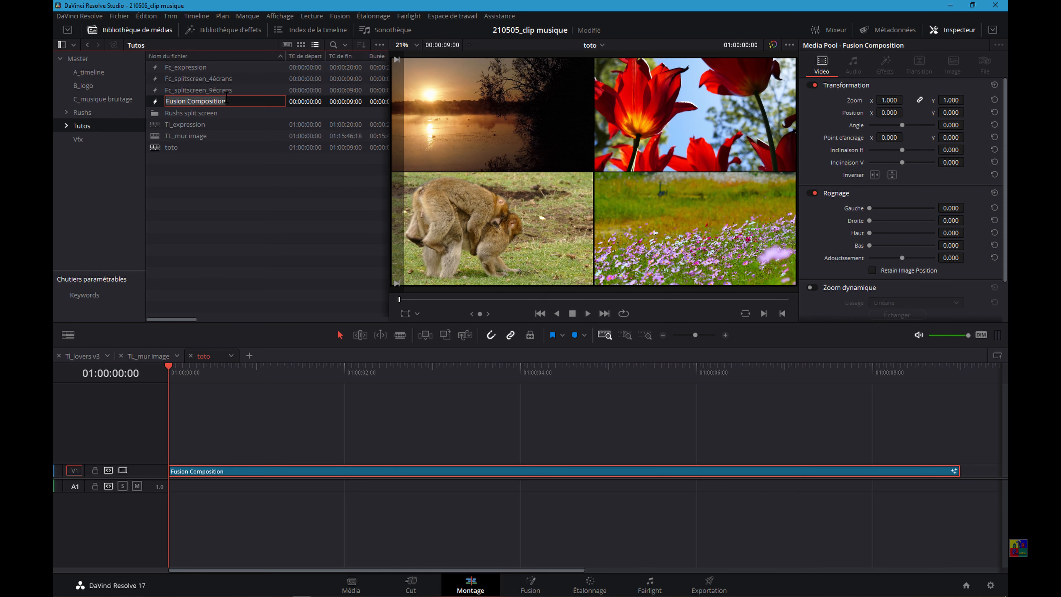
pyautogui.write('toto')
pyautogui.press('Return')
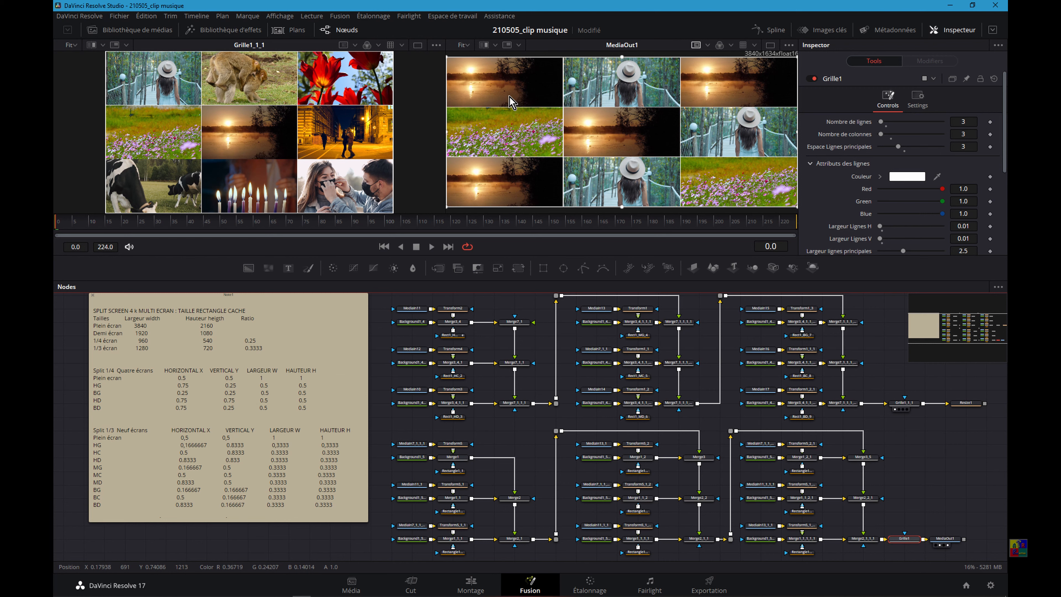
# Examine the width and height settings of the Resize1 node at the end of the upper node chain
pyautogui.click(965, 403)
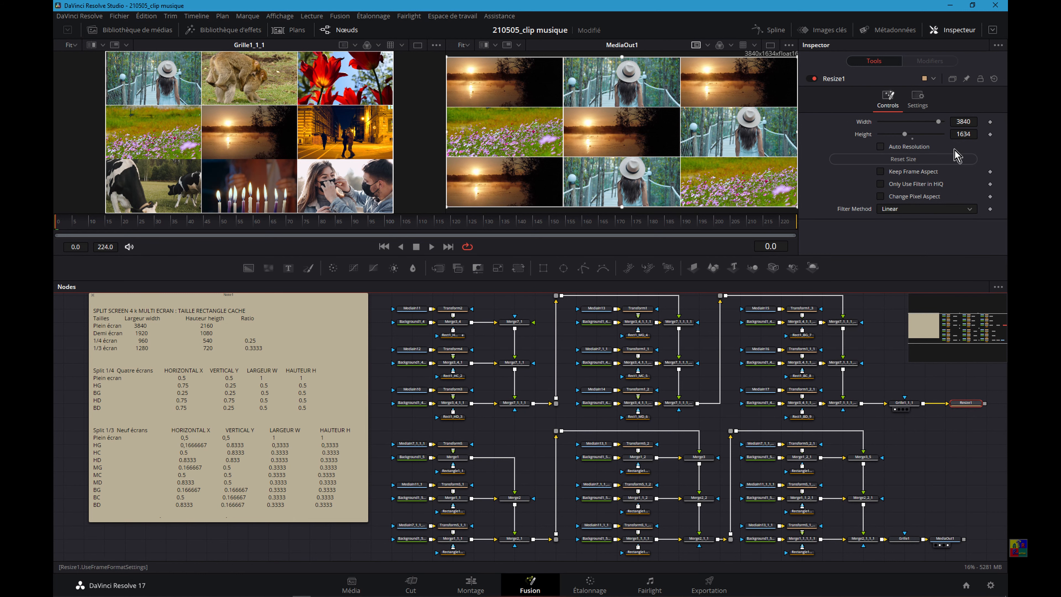
pyautogui.moveTo(965, 408); pyautogui.dragTo(289, 167)
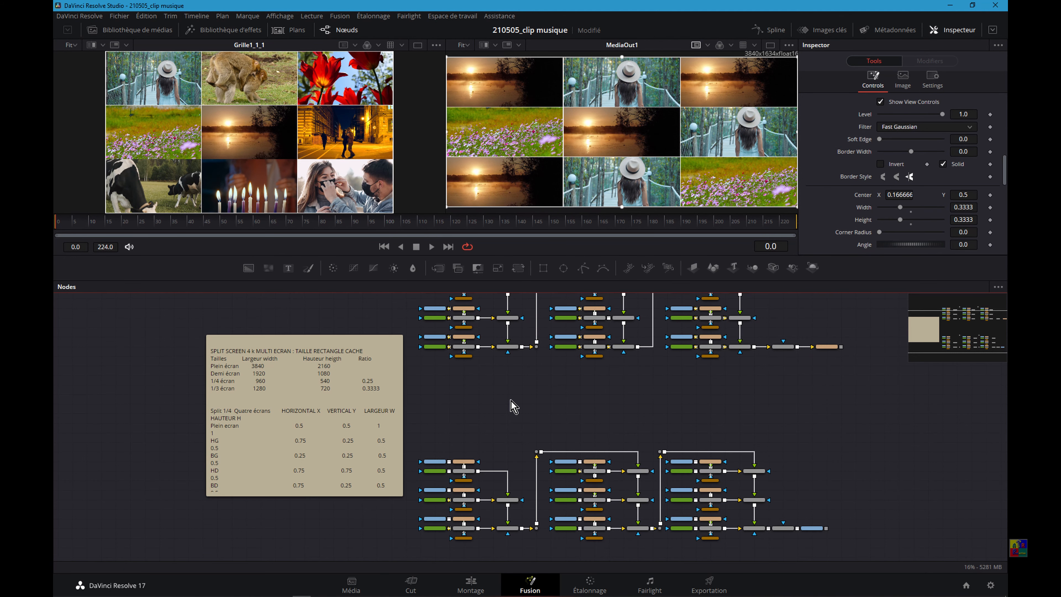
# Add a Background node in the empty area above the MediaIn7_1_1_1 branch of the node graph
pyautogui.scroll(1, 501, 418)
pyautogui.scroll(1, 484, 437)
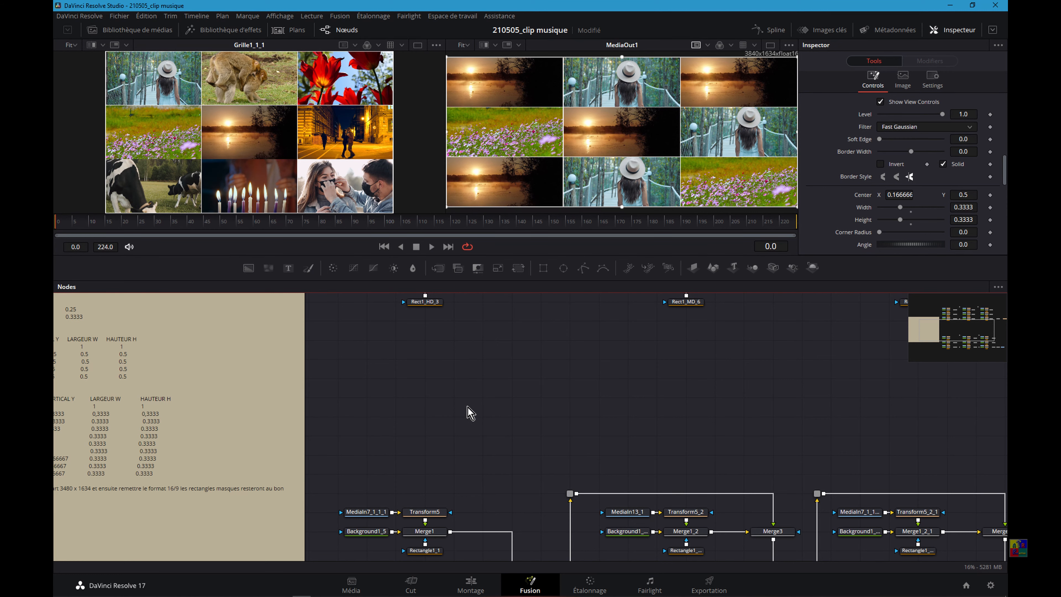
pyautogui.scroll(-3, 447, 398)
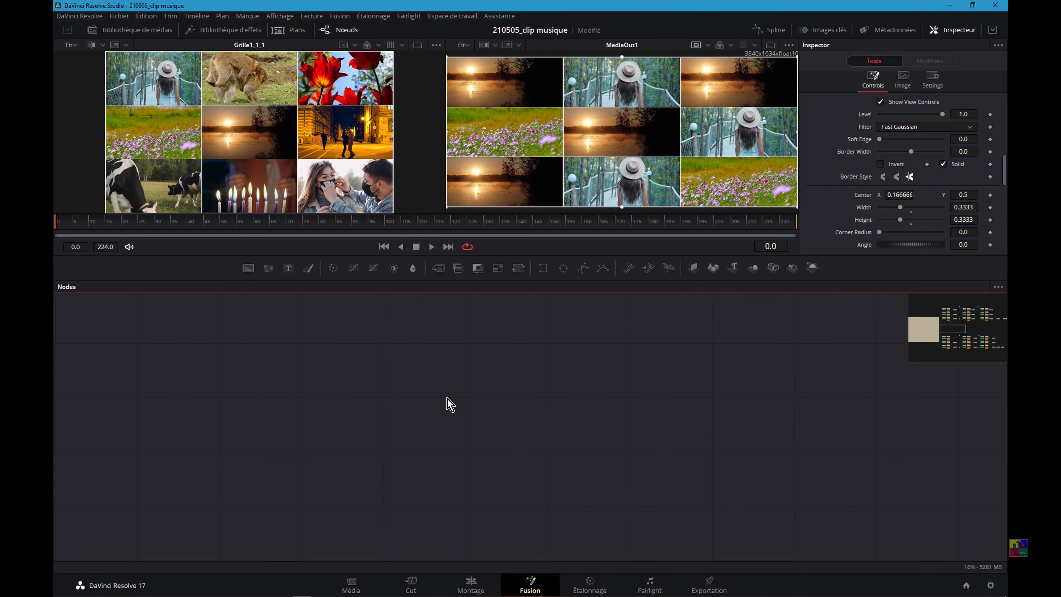
pyautogui.scroll(6, 447, 398)
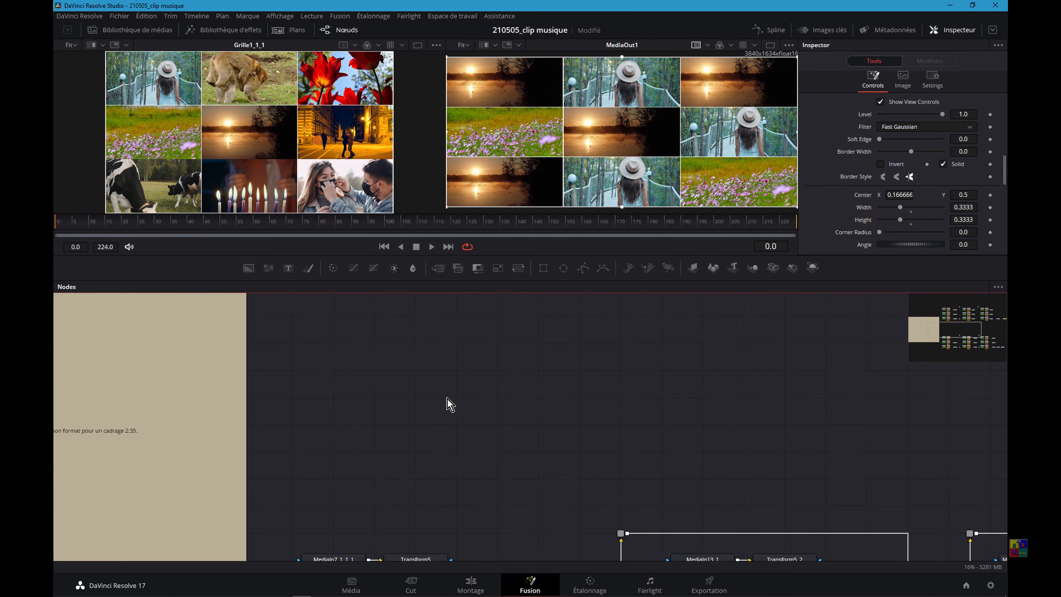
pyautogui.scroll(-3, 431, 390)
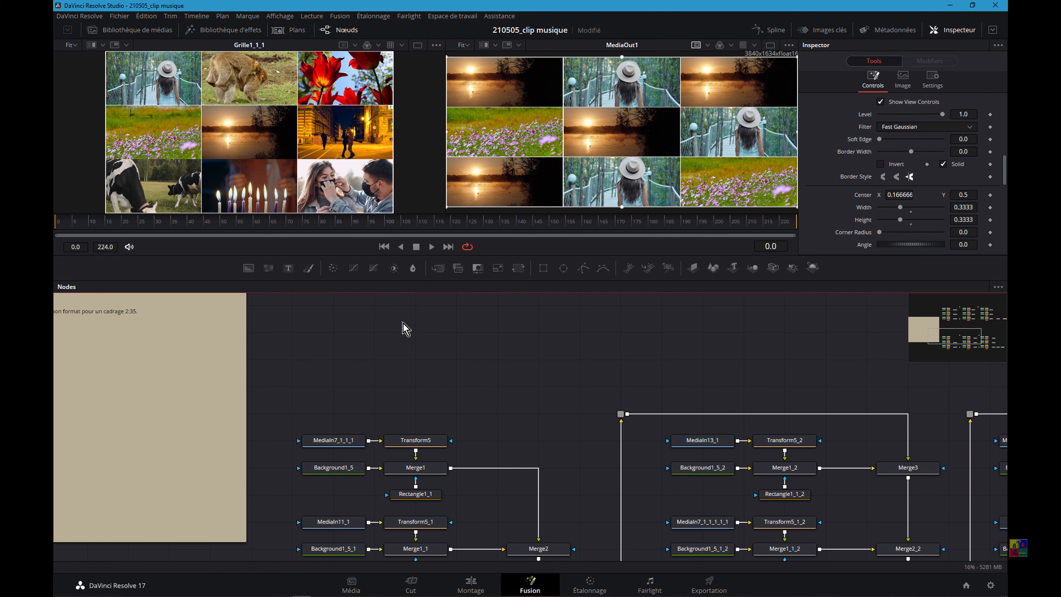
pyautogui.moveTo(246, 270); pyautogui.dragTo(353, 362)
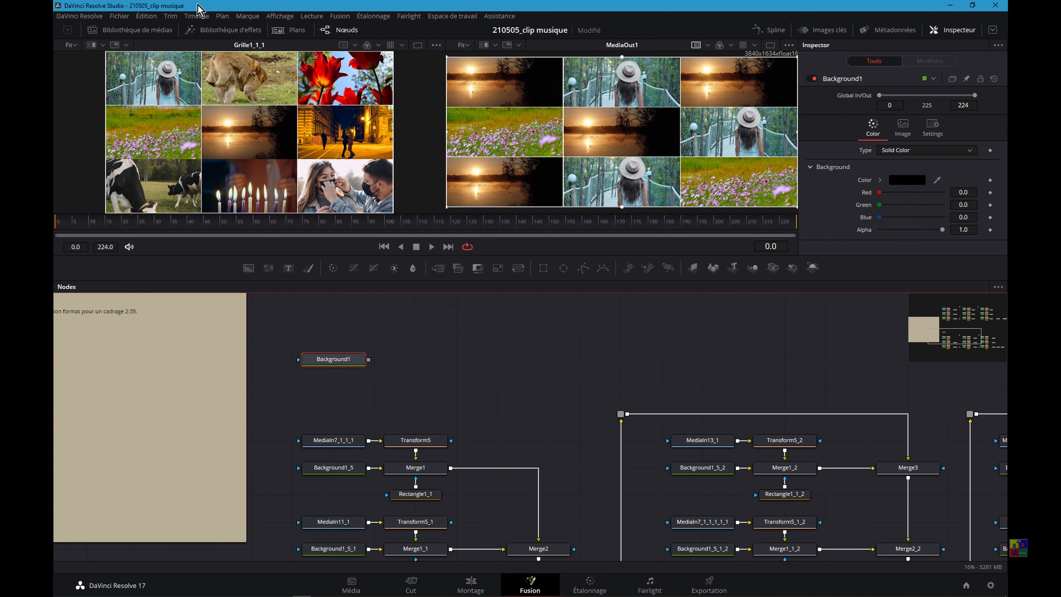
# Check the timeline's Blanking entry, the viewer resolutions and the image size settings of the new Background node
pyautogui.click(192, 17)
pyautogui.moveTo(203, 426)
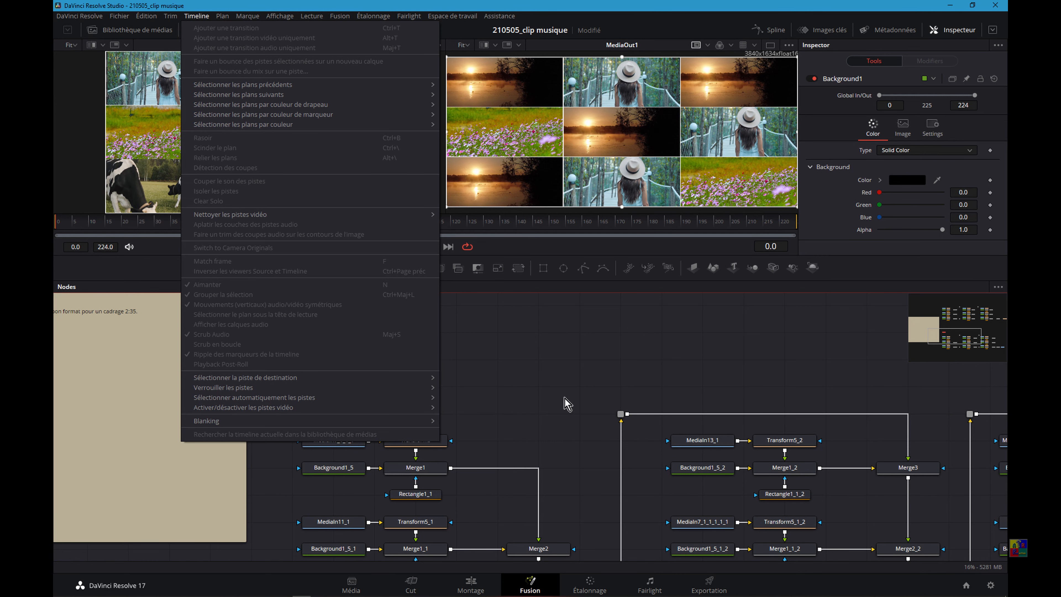
pyautogui.click(525, 339)
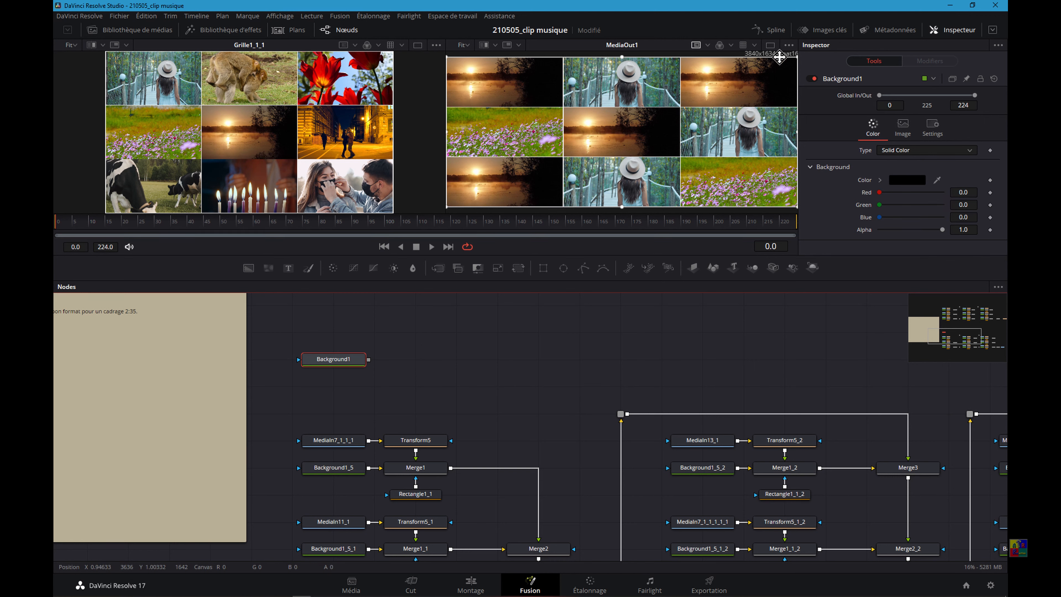
pyautogui.scroll(1, 350, 77)
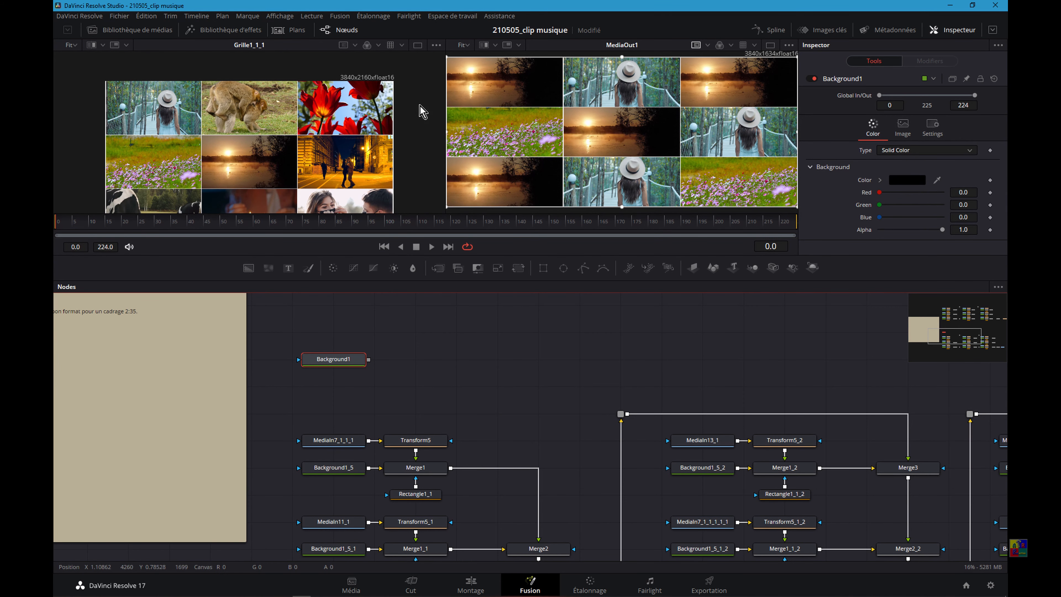
pyautogui.scroll(-2, 375, 142)
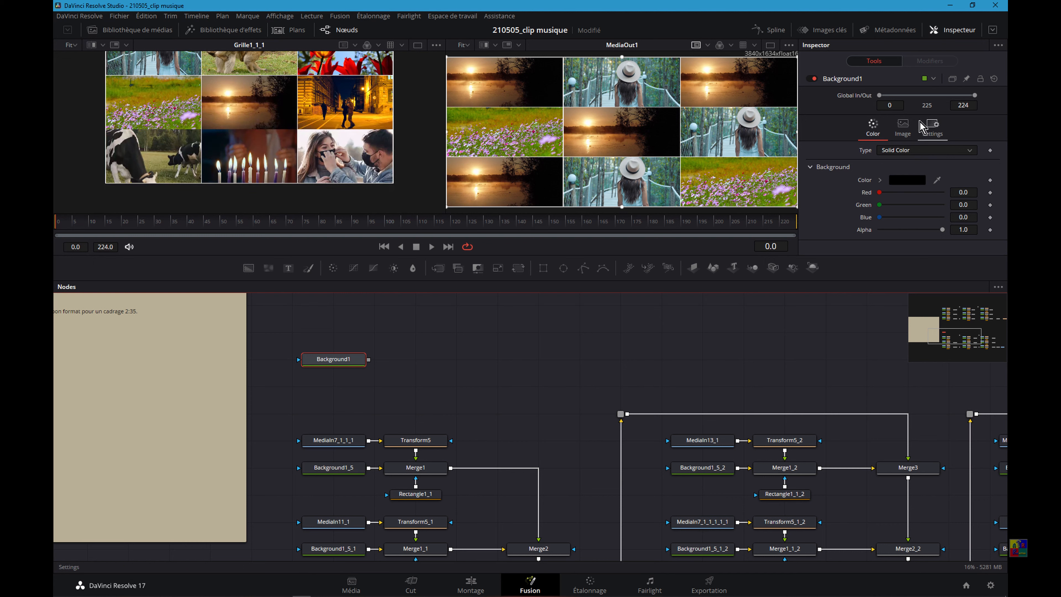
pyautogui.click(911, 125)
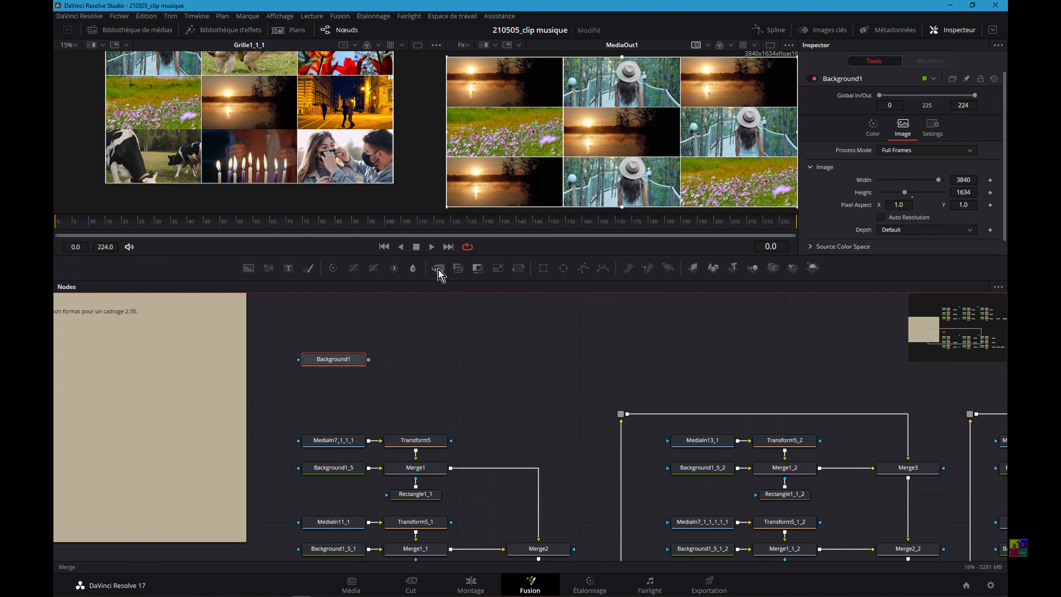
# Connect a Merge to Background1, feed it a MediaIn copy through a Transform, mask it with a Rectangle, and show the Merge in the first viewer
pyautogui.moveTo(438, 273); pyautogui.dragTo(396, 359)
pyautogui.press('1')
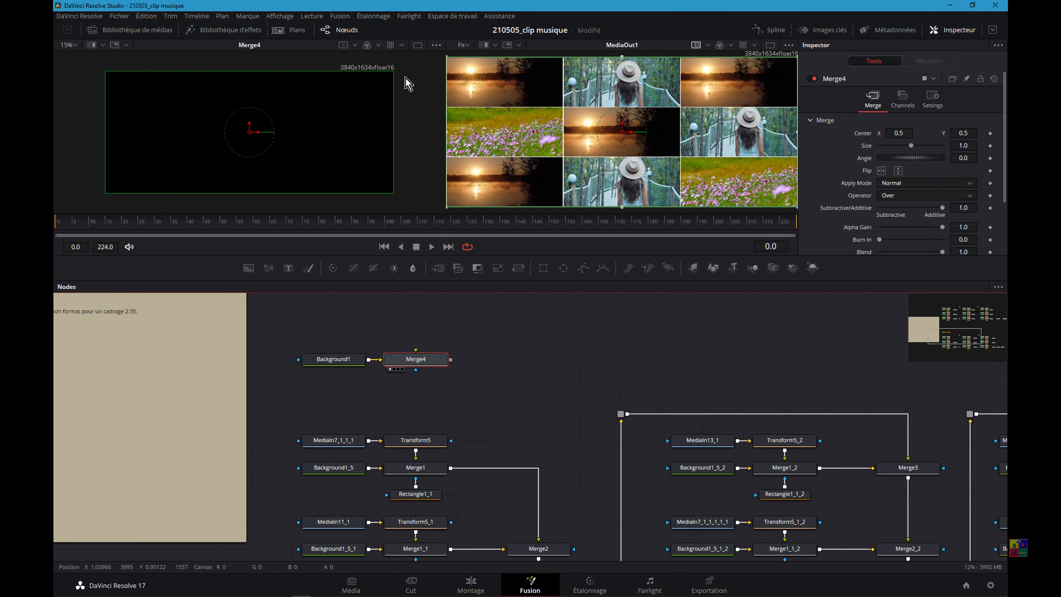
pyautogui.moveTo(518, 272); pyautogui.dragTo(417, 391)
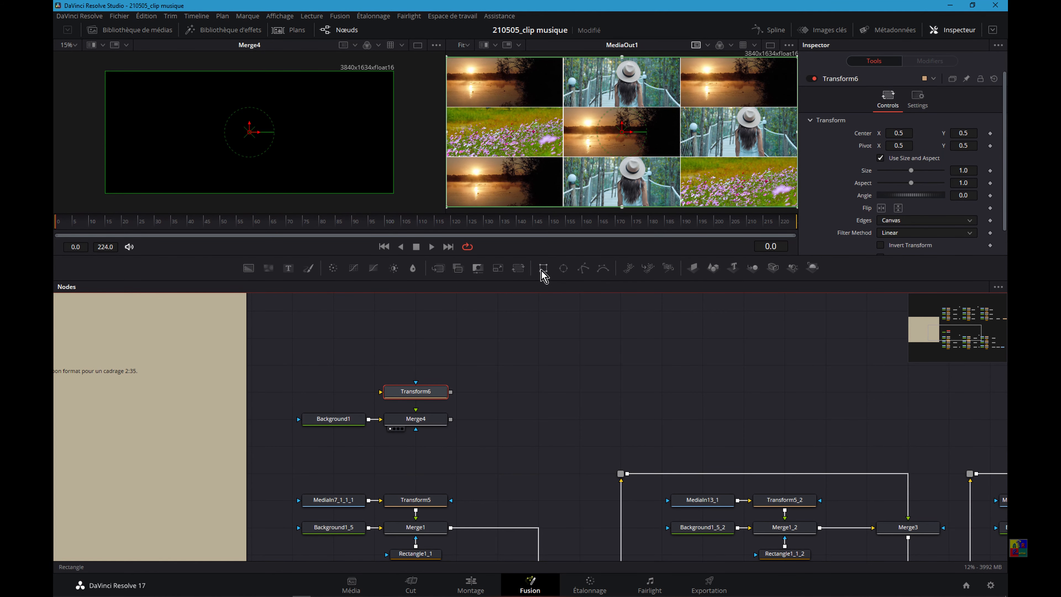
pyautogui.moveTo(542, 270); pyautogui.dragTo(419, 457)
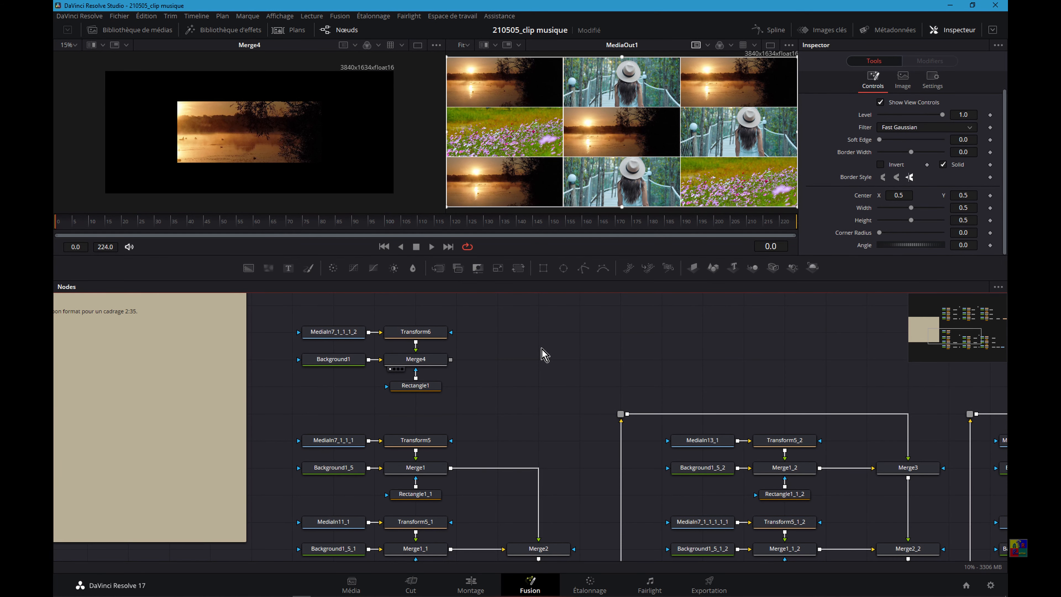
# Add a Grille node, connect the output of Merge4 to it, and show it in the first viewer
pyautogui.hotkey('shift', 'space')
pyautogui.write('Resize')
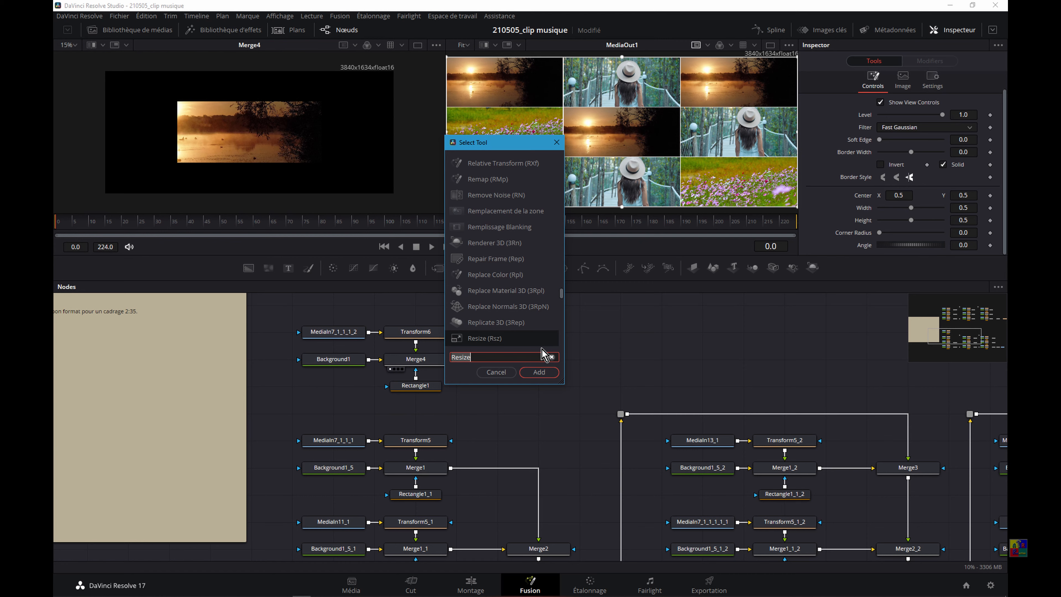
pyautogui.write('grille')
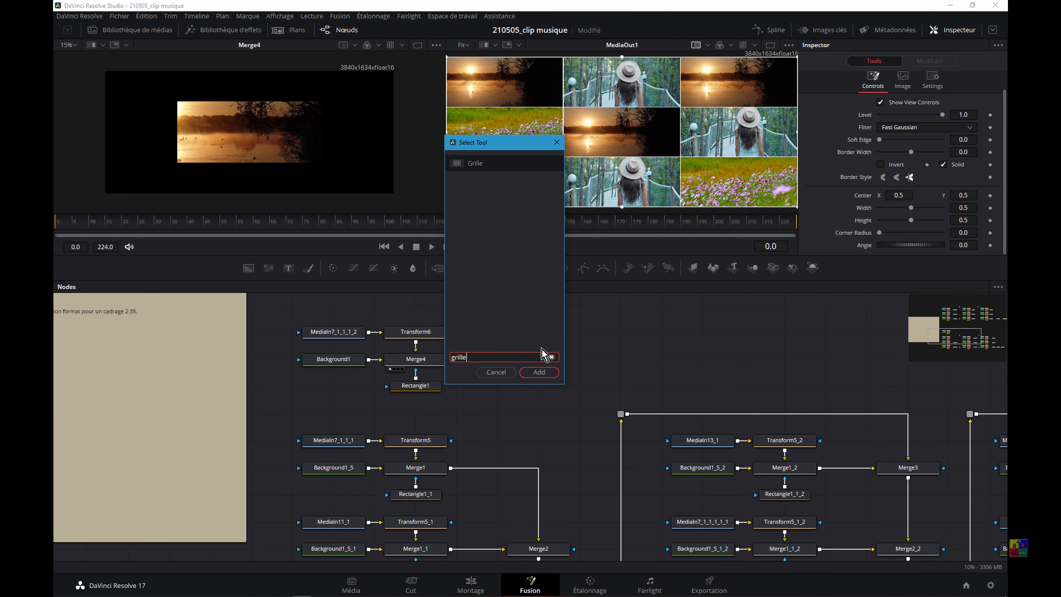
pyautogui.click(538, 372)
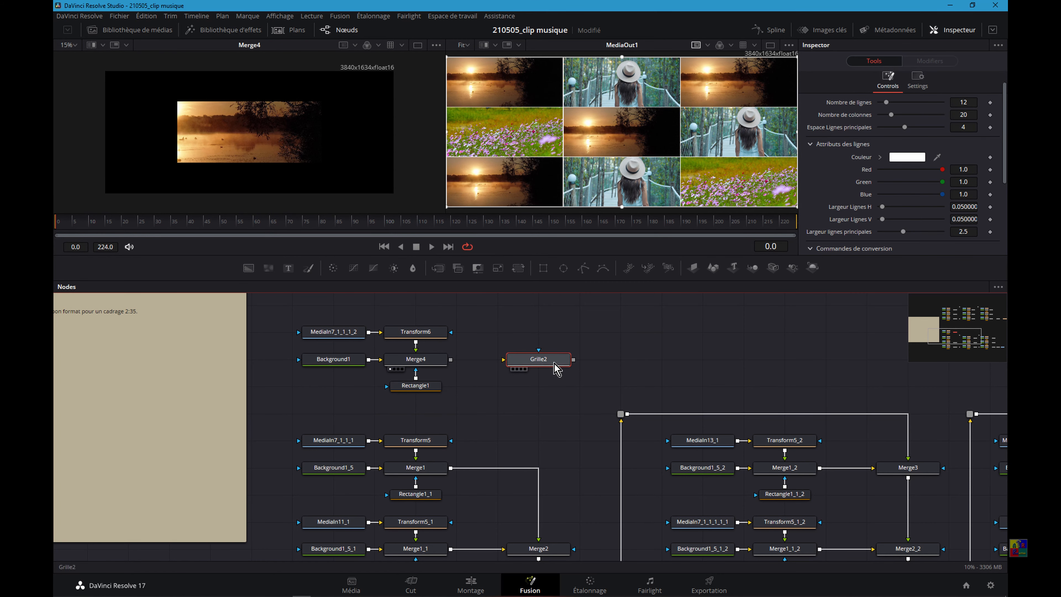
pyautogui.moveTo(528, 359); pyautogui.dragTo(527, 387)
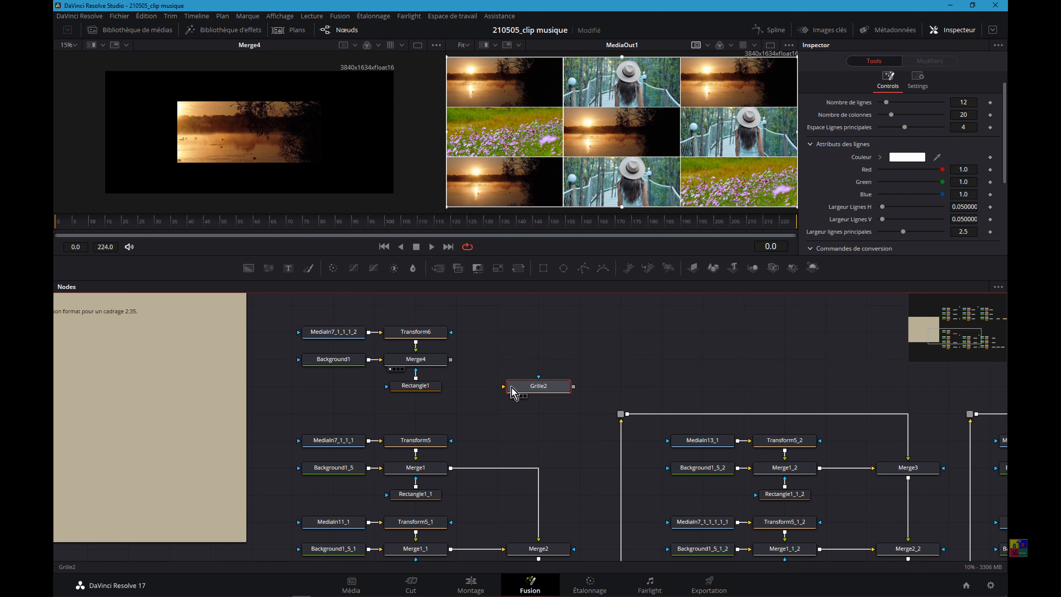
pyautogui.moveTo(450, 359); pyautogui.dragTo(514, 363)
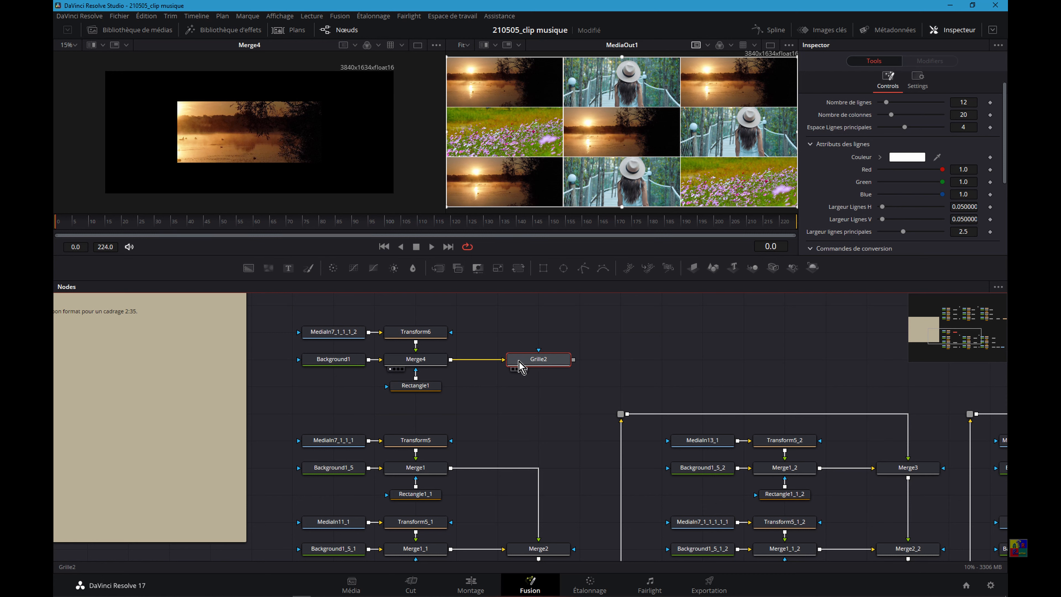
pyautogui.press('1')
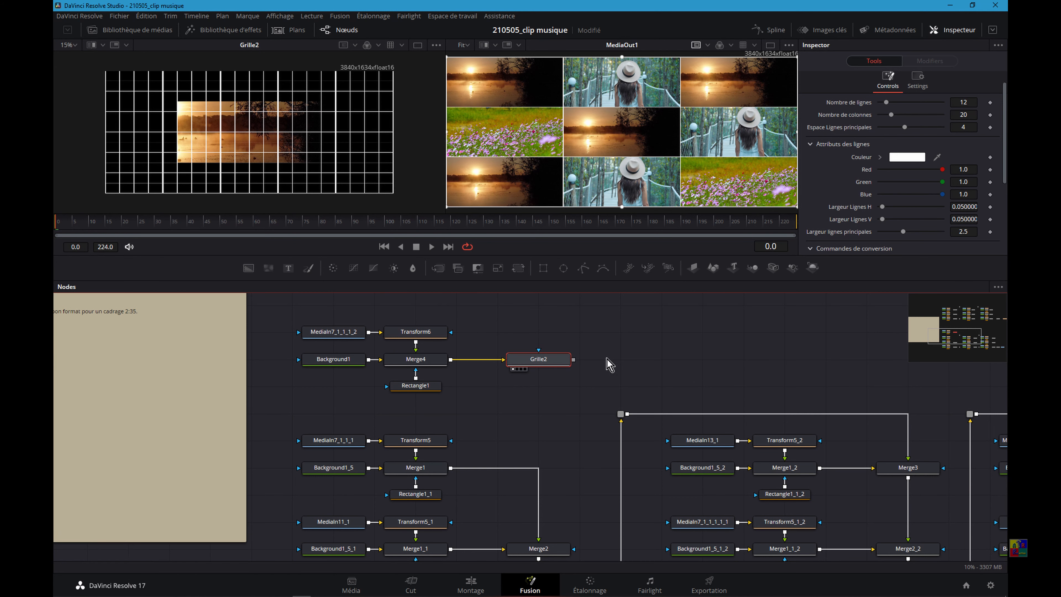
# Set the grid's number of lines to 3 and number of columns to 3
pyautogui.click(961, 103)
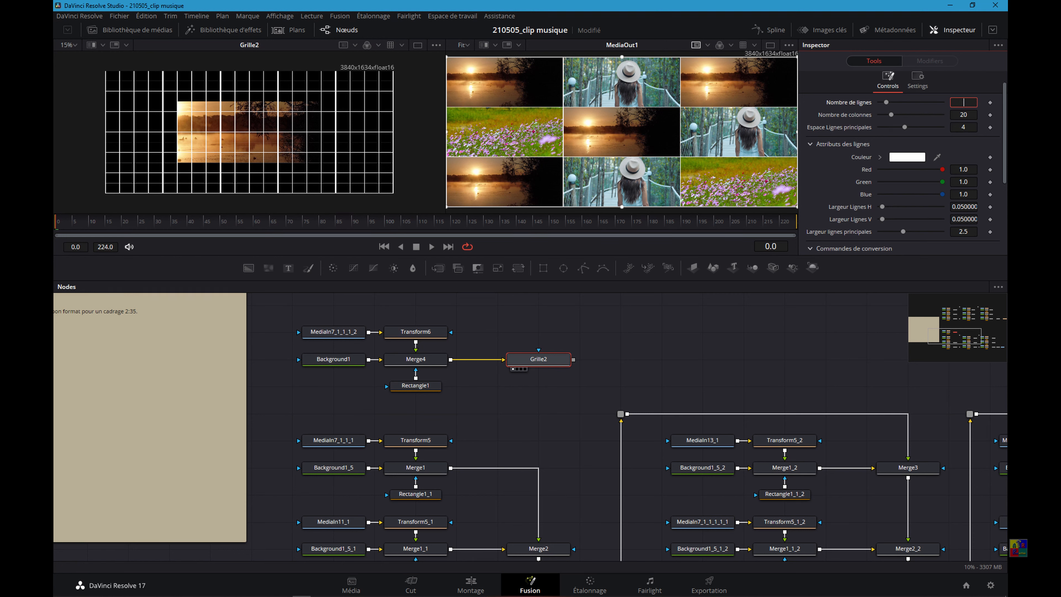
pyautogui.write('3')
pyautogui.press('Tab')
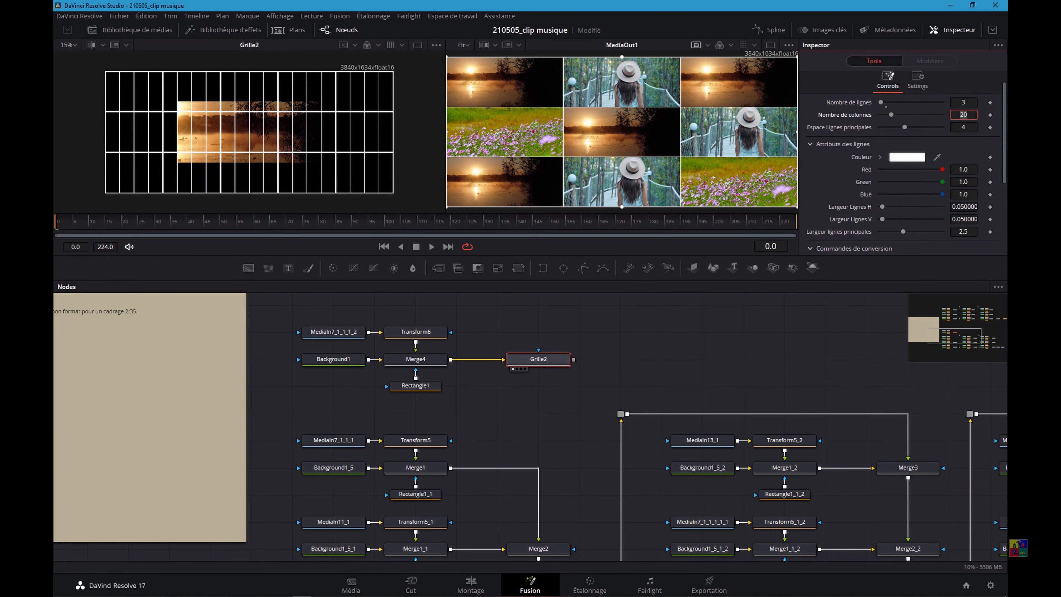
pyautogui.write('3')
pyautogui.press('Tab')
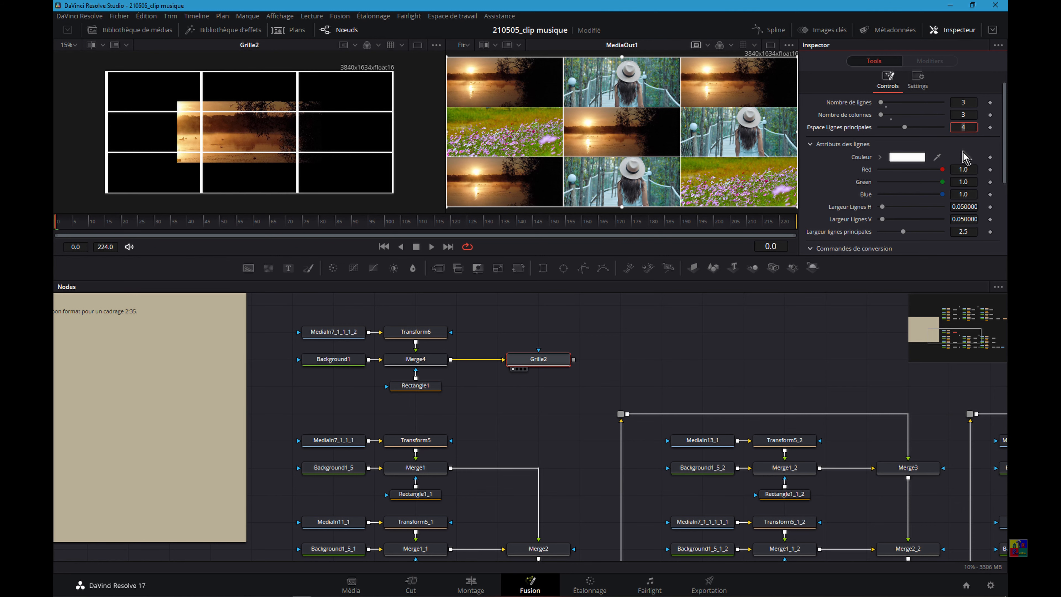
# Set the grid's main line spacing to 1 and its horizontal and vertical line widths to 0.01
pyautogui.write('1')
pyautogui.press('Tab')
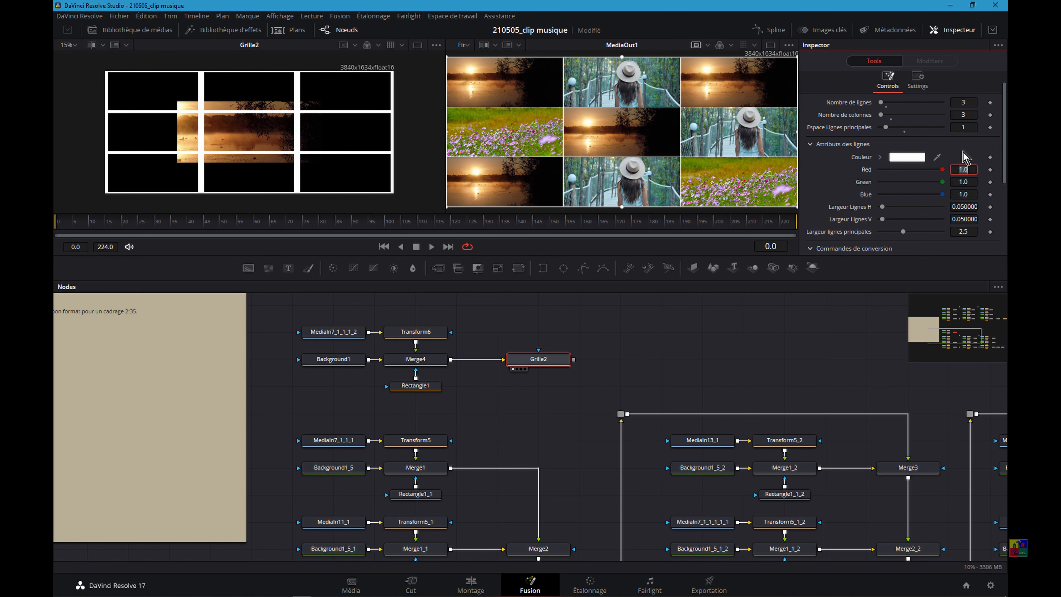
pyautogui.click(970, 205)
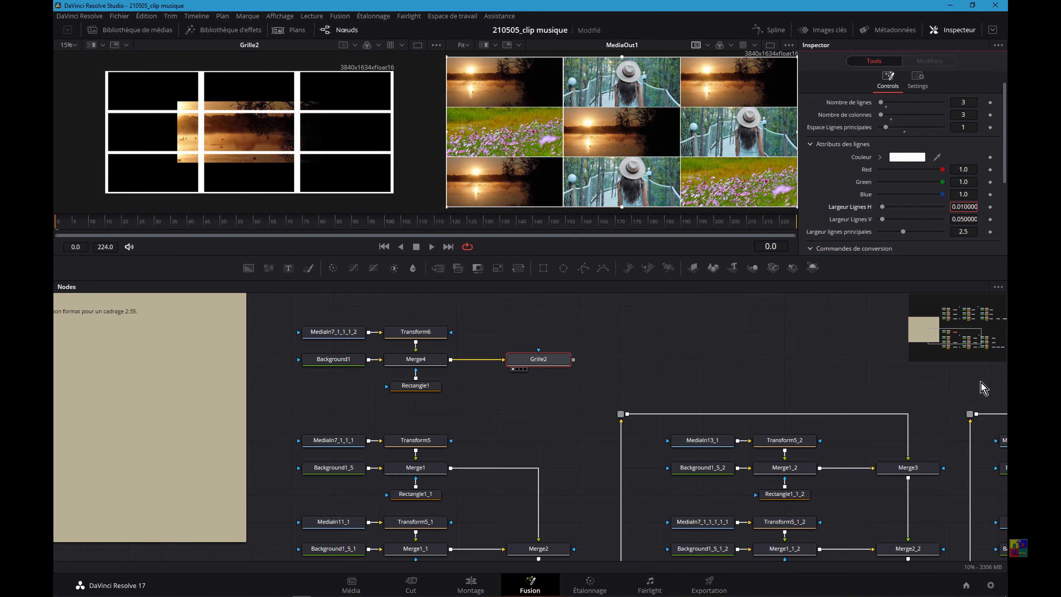
pyautogui.press('Tab')
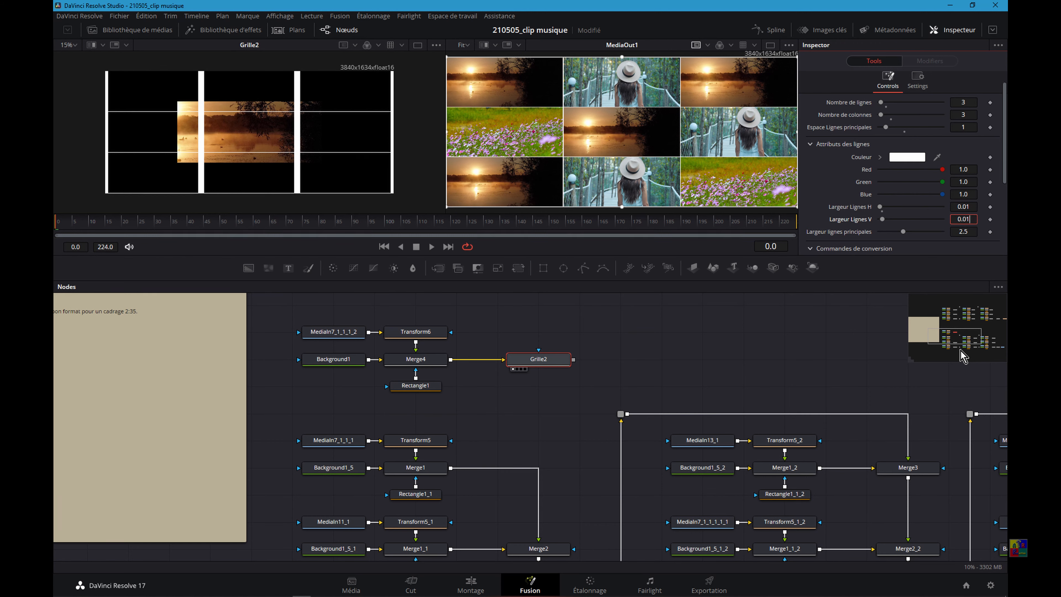
pyautogui.write('0.01')
pyautogui.press('Tab')
# Fit the Rectangle1 mask to the central grid cell, setting its width and height to 0.3333
pyautogui.click(415, 385)
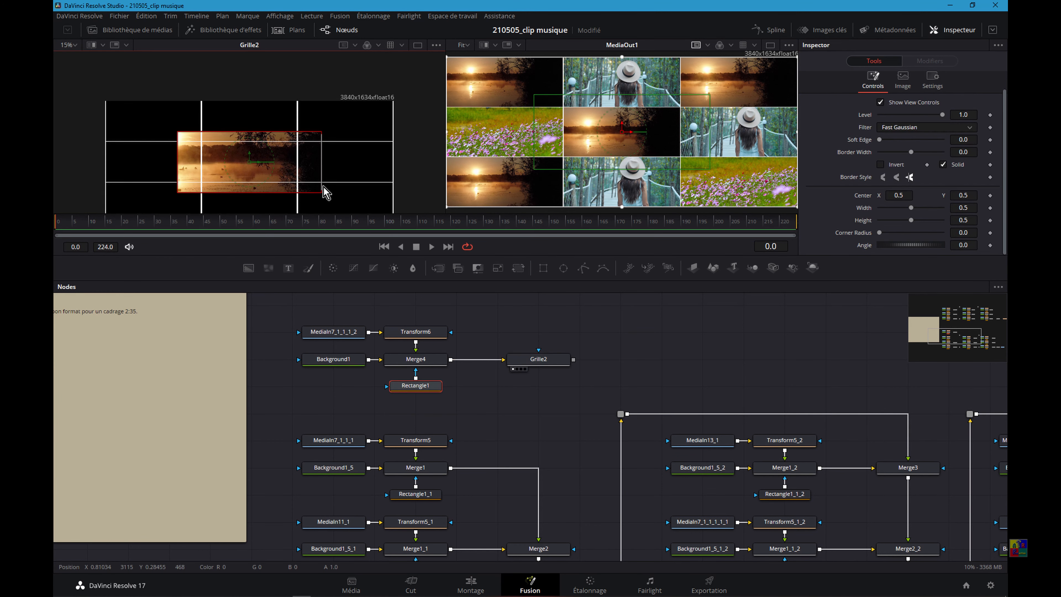
pyautogui.moveTo(319, 176); pyautogui.dragTo(300, 181)
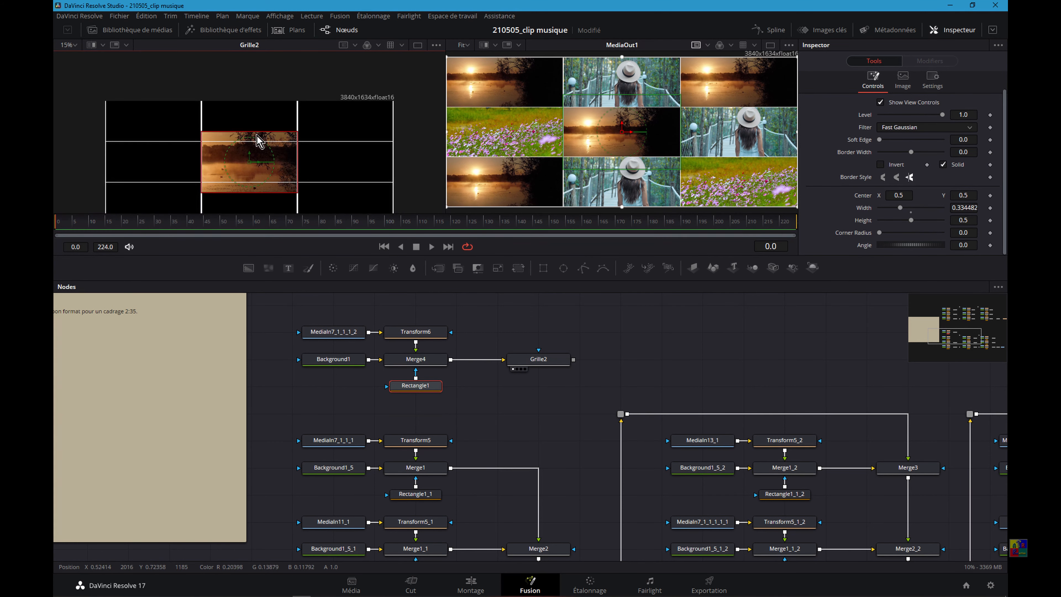
pyautogui.moveTo(254, 133); pyautogui.dragTo(251, 141)
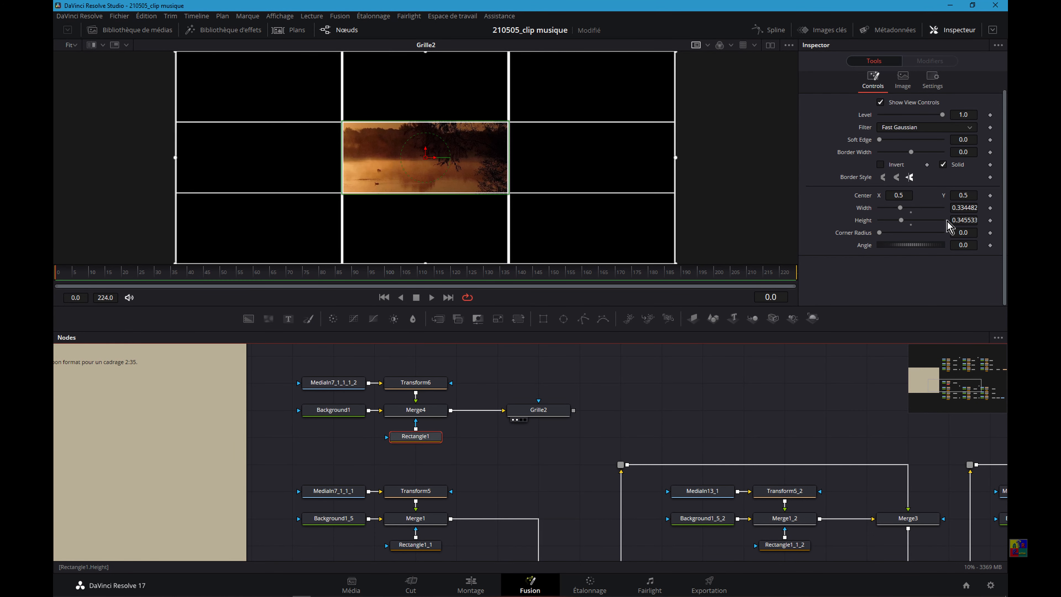
pyautogui.click(959, 207)
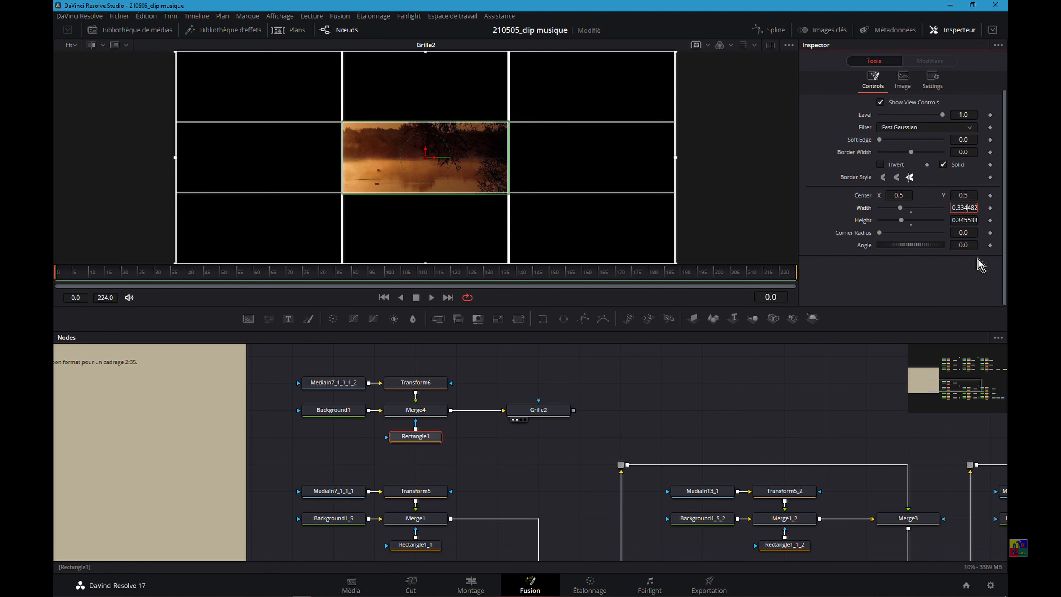
pyautogui.press('BackSpace')
pyautogui.press('BackSpace')
pyautogui.press('BackSpace')
pyautogui.press('BackSpace')
pyautogui.write('33')
pyautogui.press('Tab')
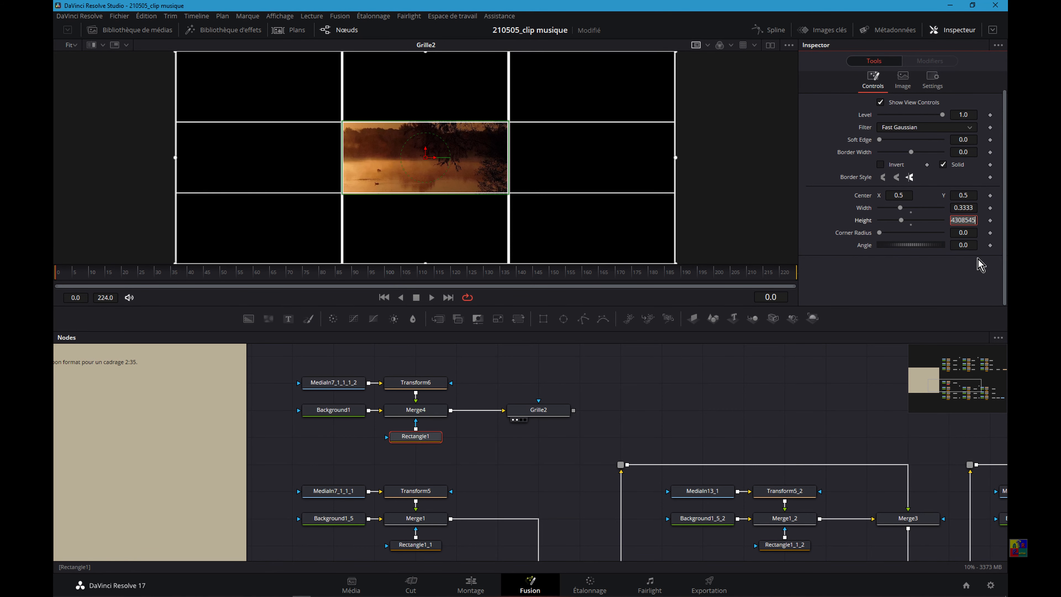
pyautogui.write('0.')
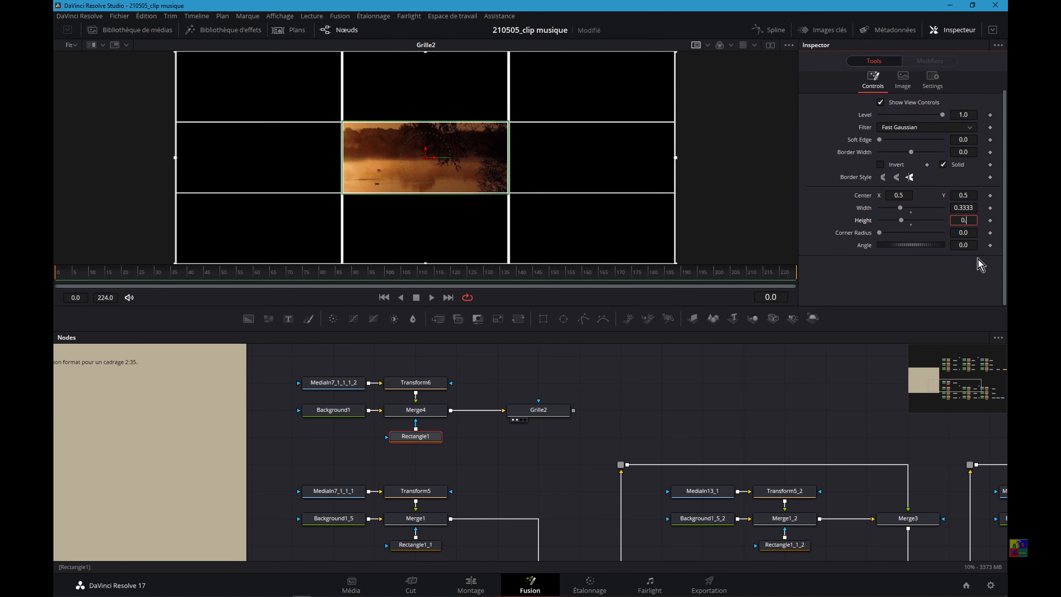
pyautogui.write('3333')
pyautogui.press('Tab')
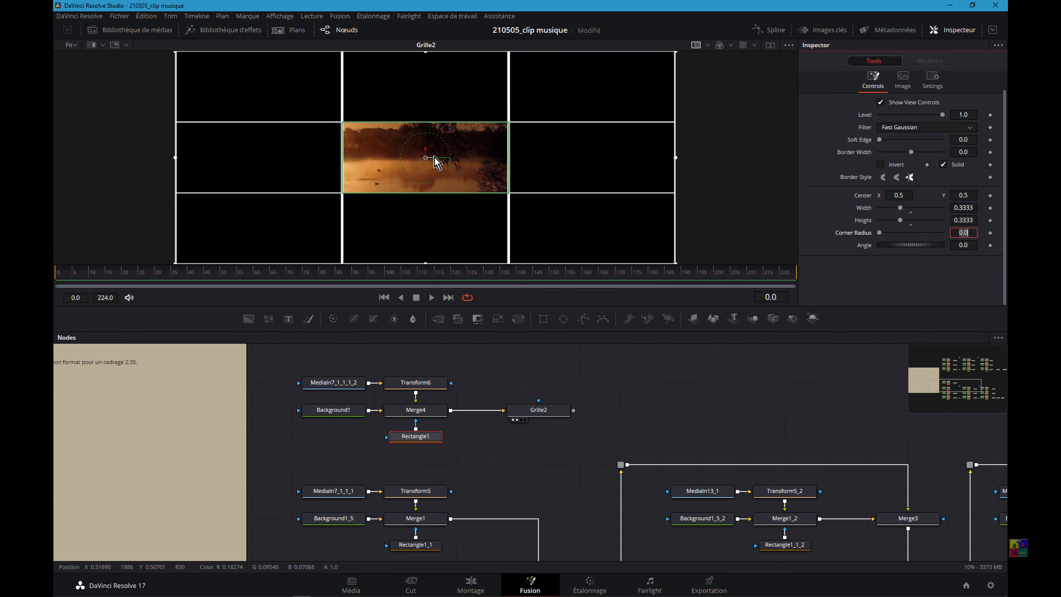
# Move the Rectangle1 mask to the upper-left grid cell, setting its center to X 0.166666 and Y 0.833
pyautogui.moveTo(436, 165); pyautogui.dragTo(271, 169)
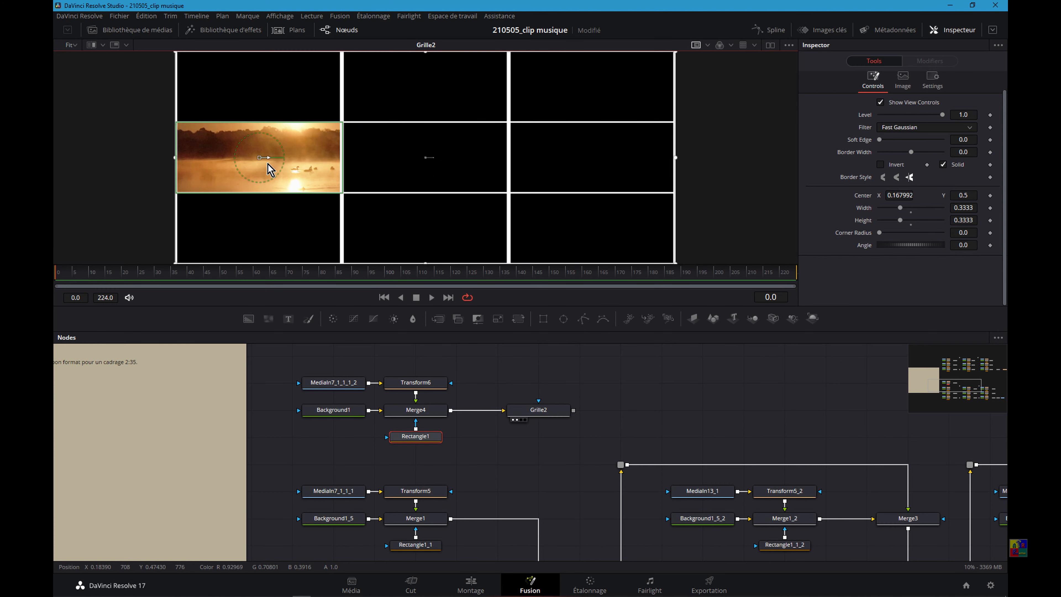
pyautogui.click(899, 195)
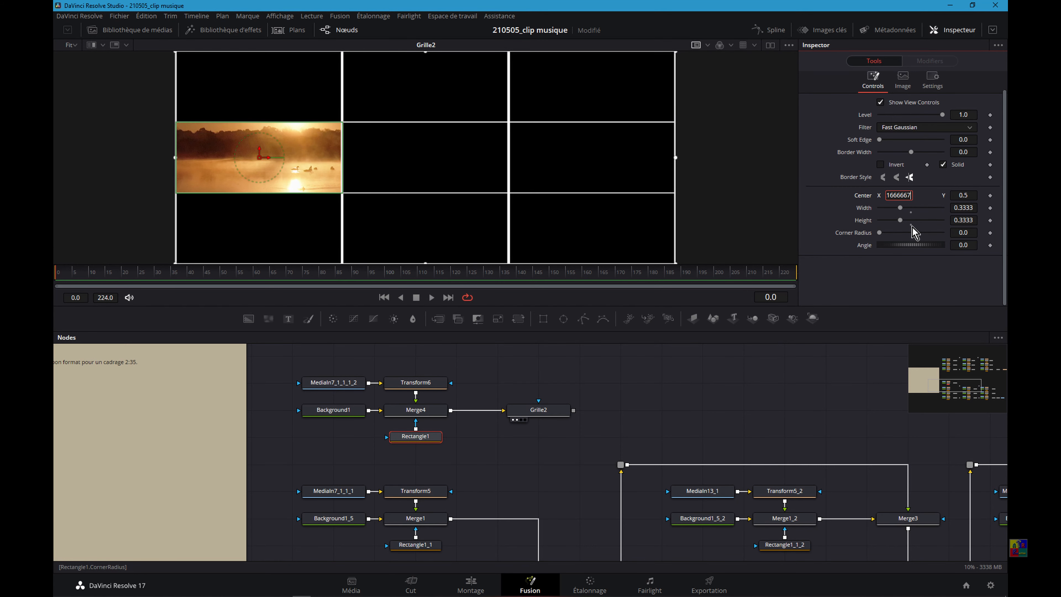
pyautogui.press('Tab')
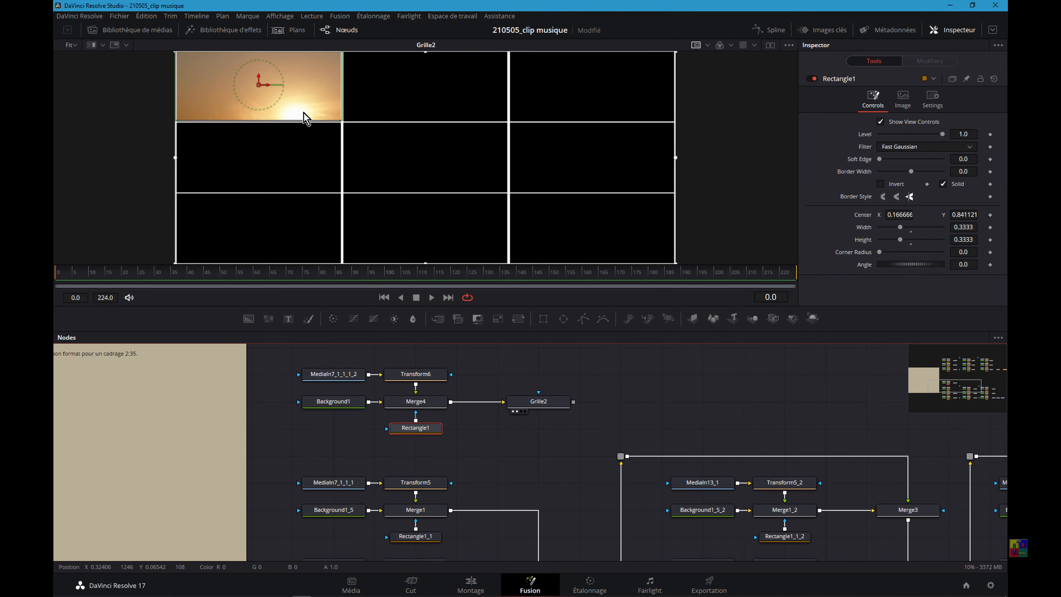
pyautogui.click(962, 215)
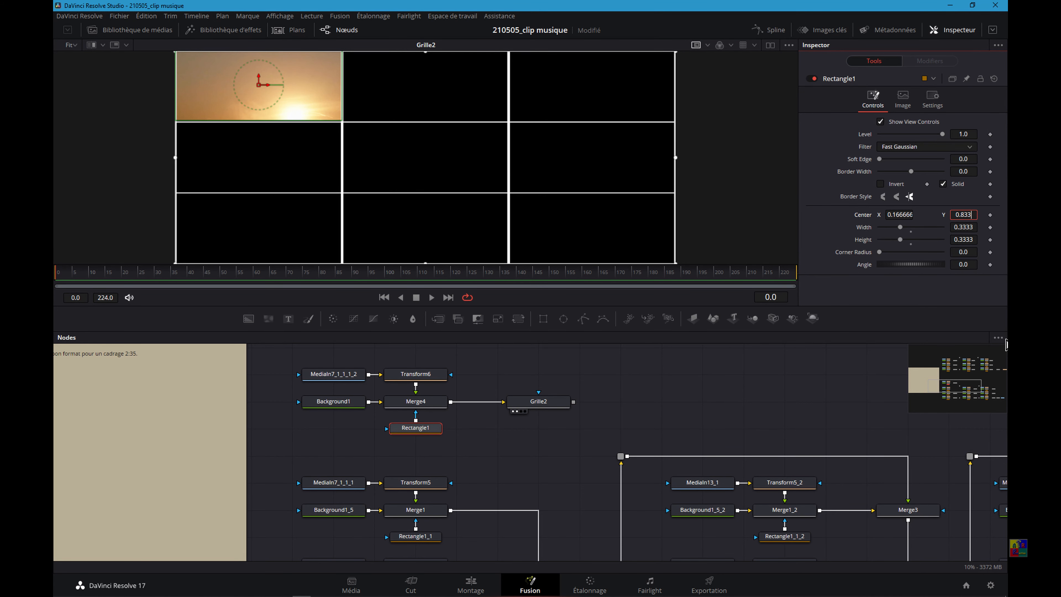
pyautogui.press('Tab')
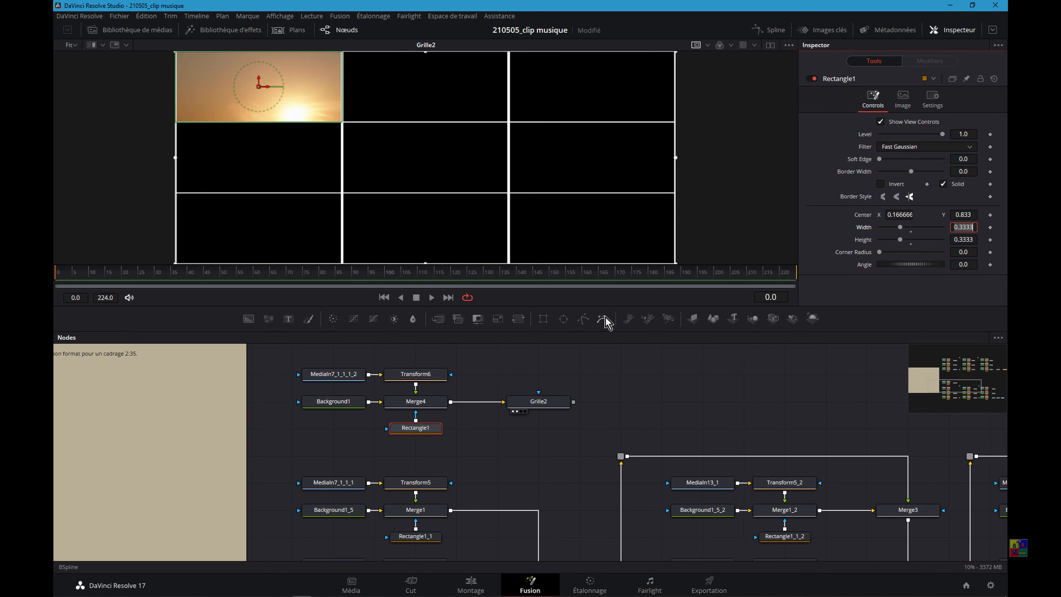
# Compare the MediaIn7_1_1_1_2 and Transform6 images in the viewer, and show Grille2 again
pyautogui.click(326, 379)
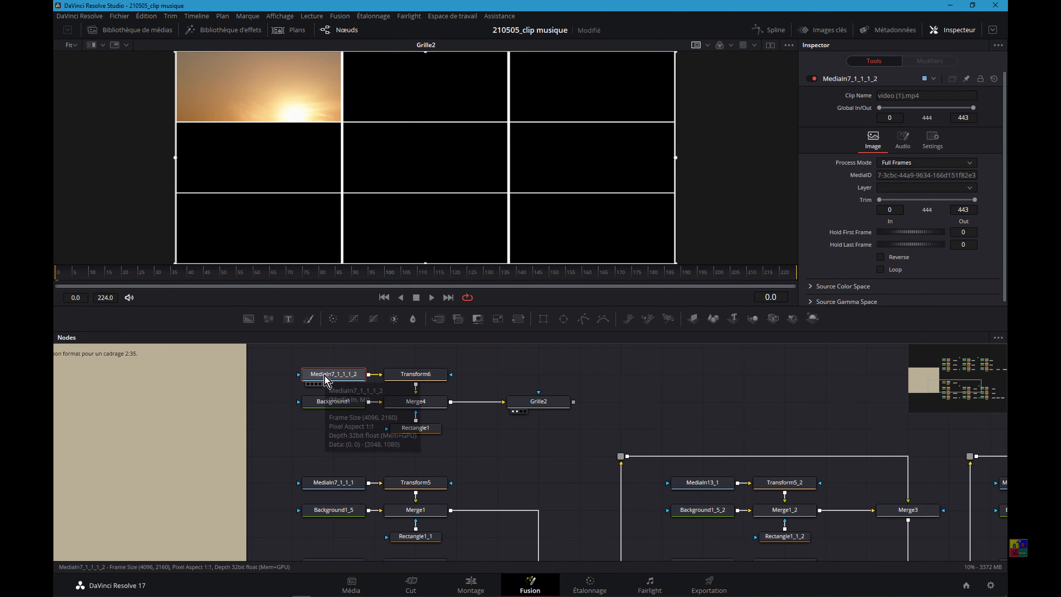
pyautogui.press('1')
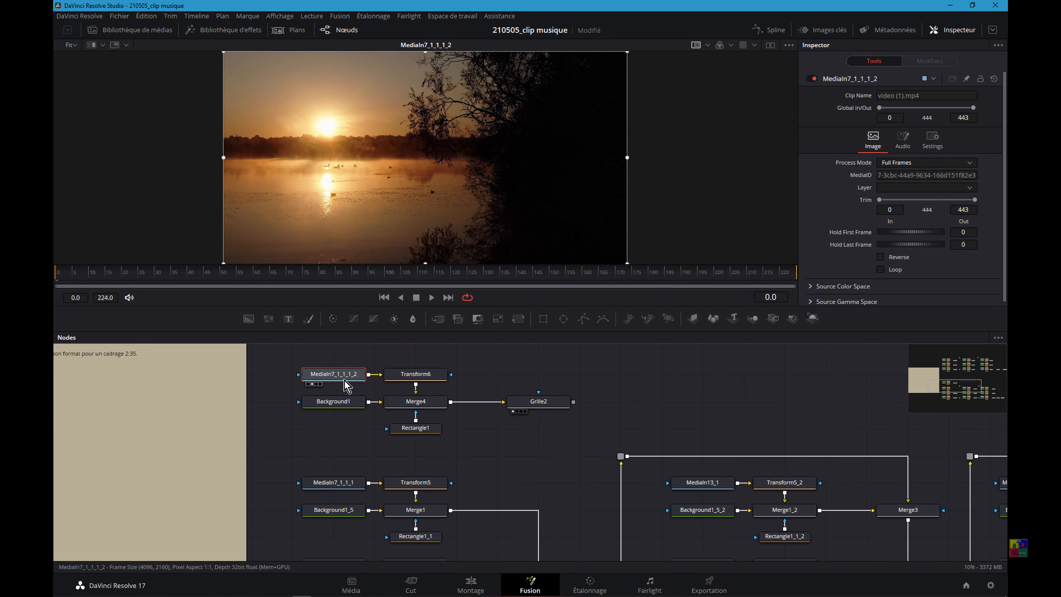
pyautogui.click(426, 378)
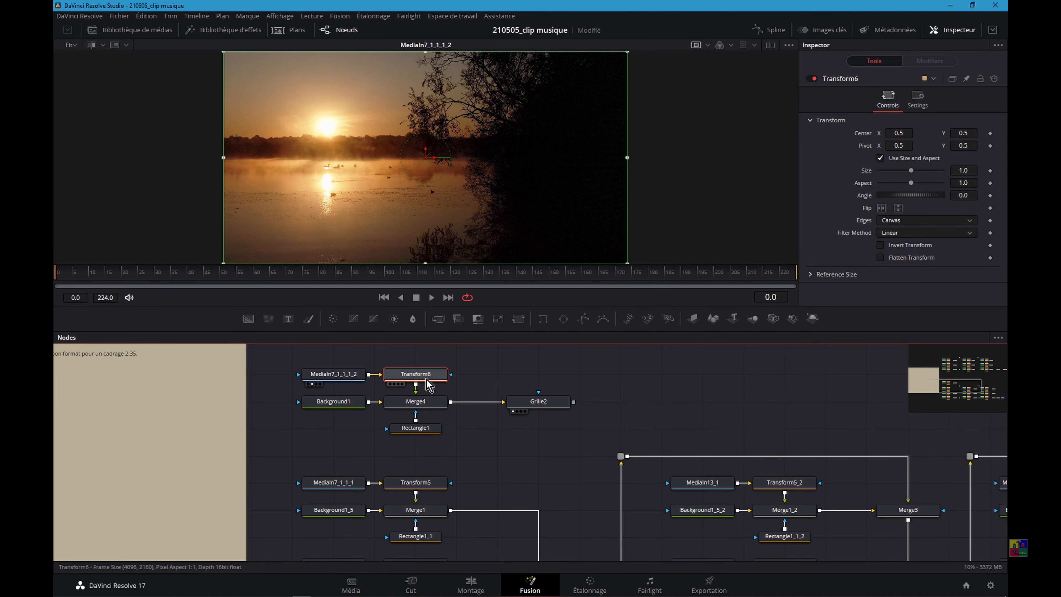
pyautogui.moveTo(428, 380); pyautogui.dragTo(415, 209)
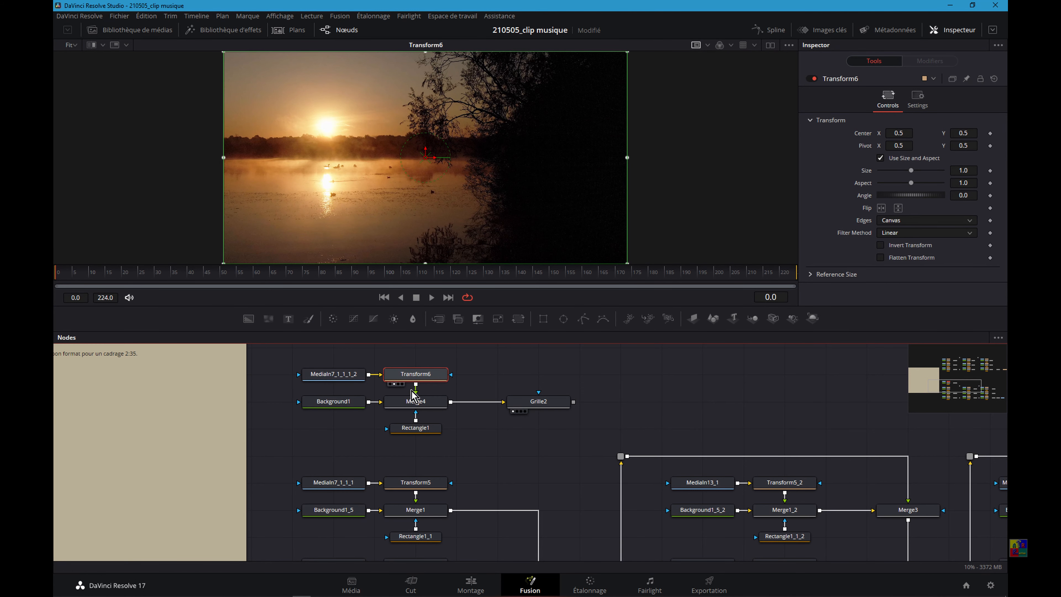
pyautogui.click(411, 405)
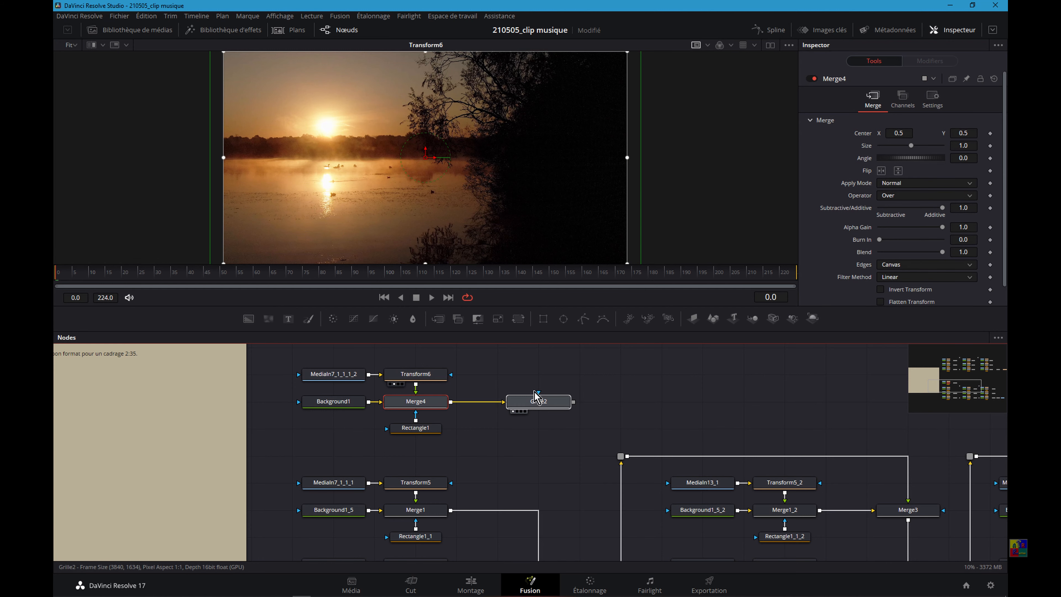
pyautogui.moveTo(540, 400); pyautogui.dragTo(502, 247)
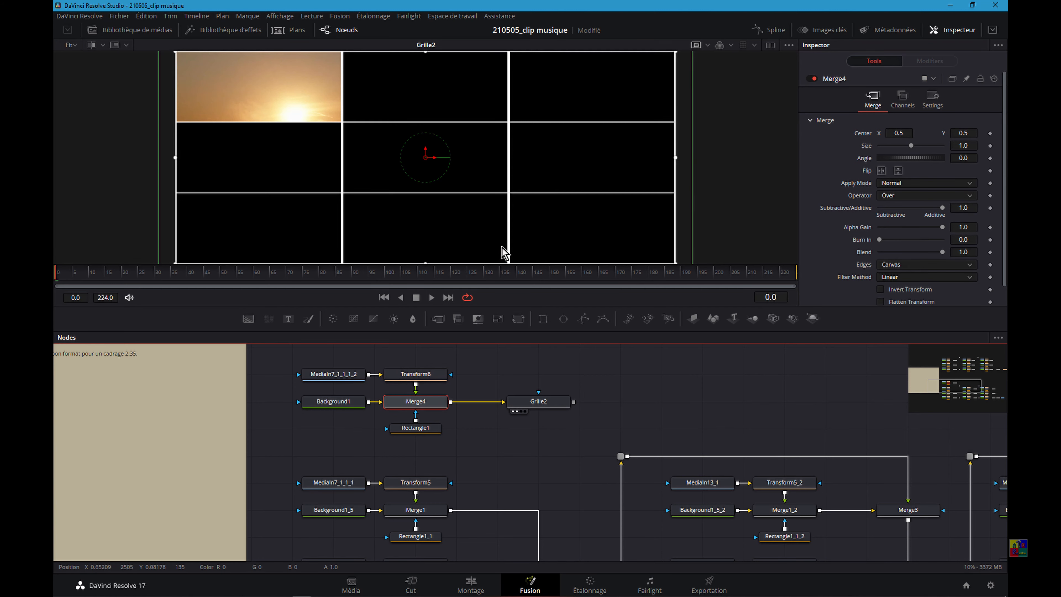
# Scale Transform6 to about 0.331 and center it at about X 0.188, Y 0.772 to frame the sunset clip in the upper-left cell
pyautogui.click(418, 375)
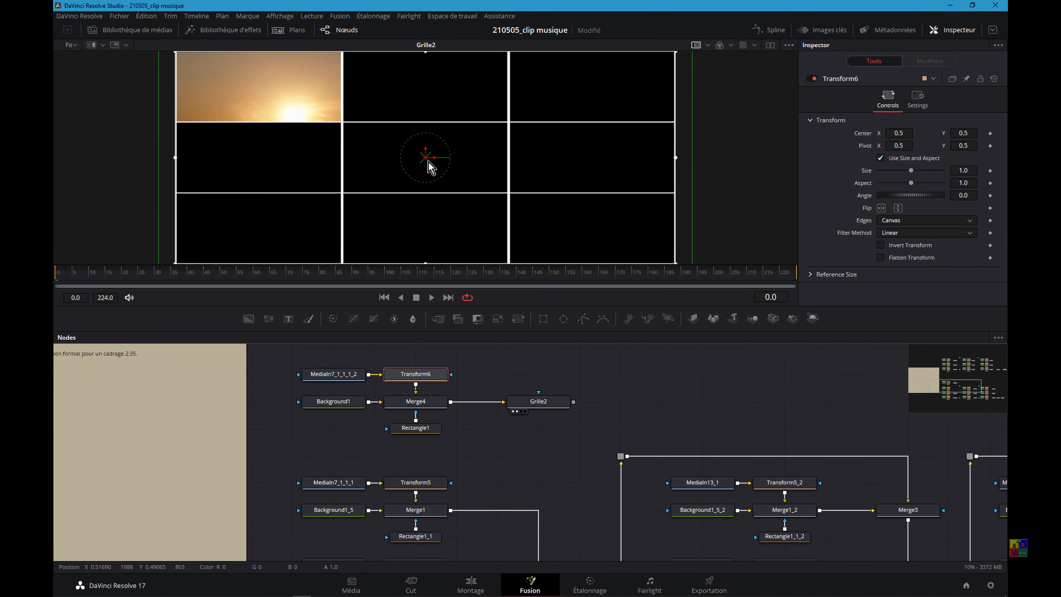
pyautogui.moveTo(426, 160); pyautogui.dragTo(338, 105)
pyautogui.moveTo(609, 134); pyautogui.dragTo(430, 116)
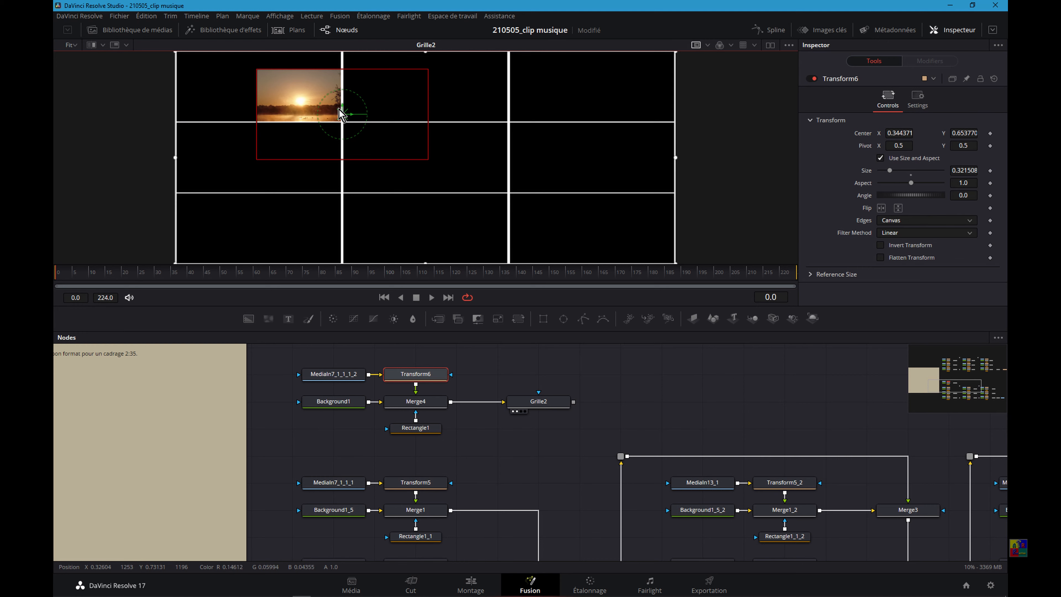
pyautogui.moveTo(345, 112); pyautogui.dragTo(265, 91)
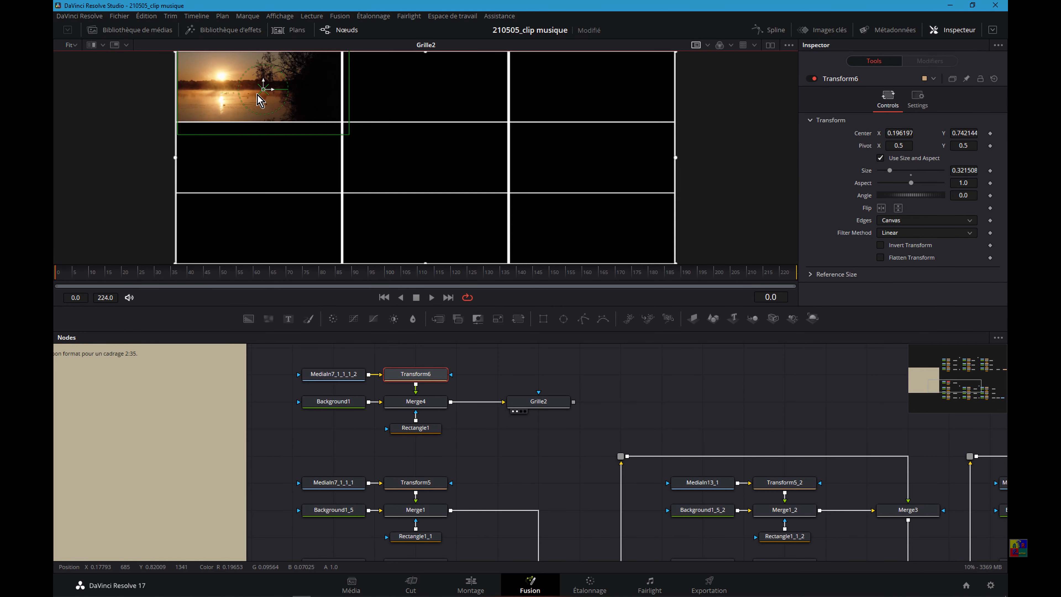
pyautogui.scroll(3, 249, 122)
pyautogui.moveTo(263, 181); pyautogui.dragTo(257, 174)
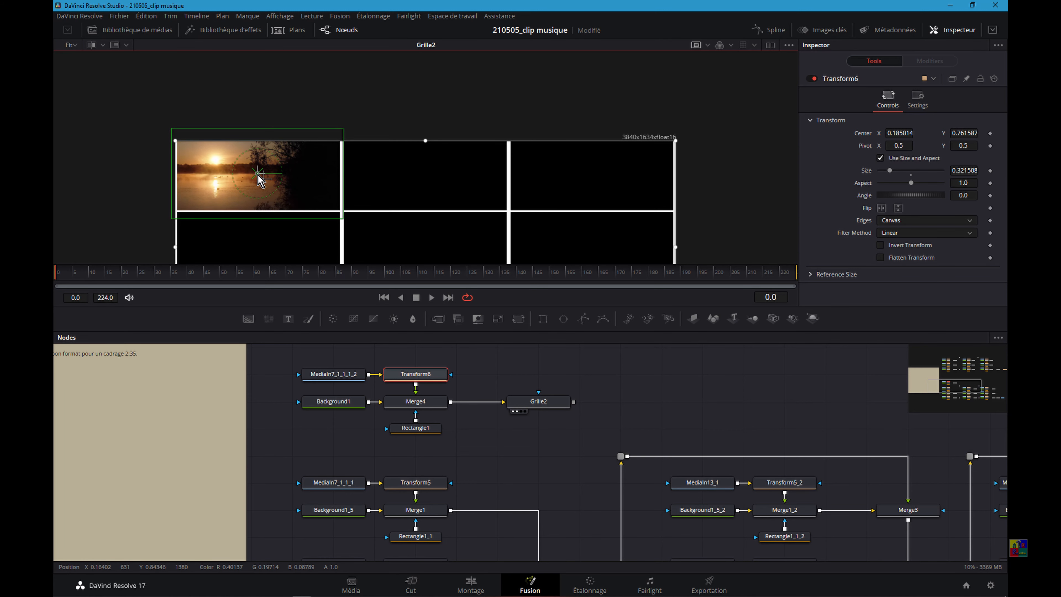
pyautogui.moveTo(352, 162)
pyautogui.mouseDown()
pyautogui.moveTo(314, 193)
pyautogui.moveTo(347, 181)
pyautogui.mouseUp()
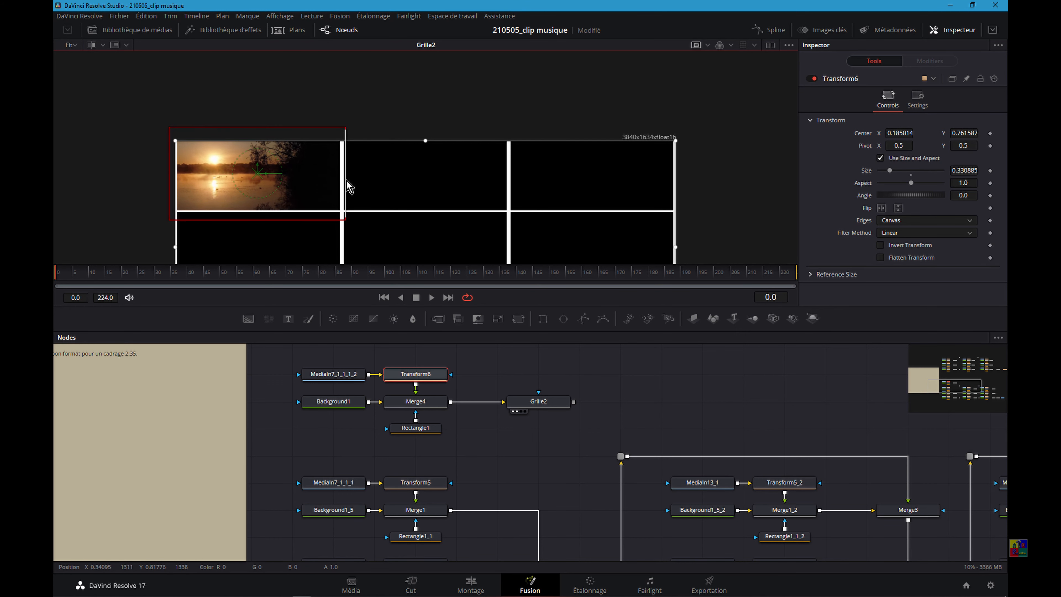
pyautogui.moveTo(258, 177); pyautogui.dragTo(259, 172)
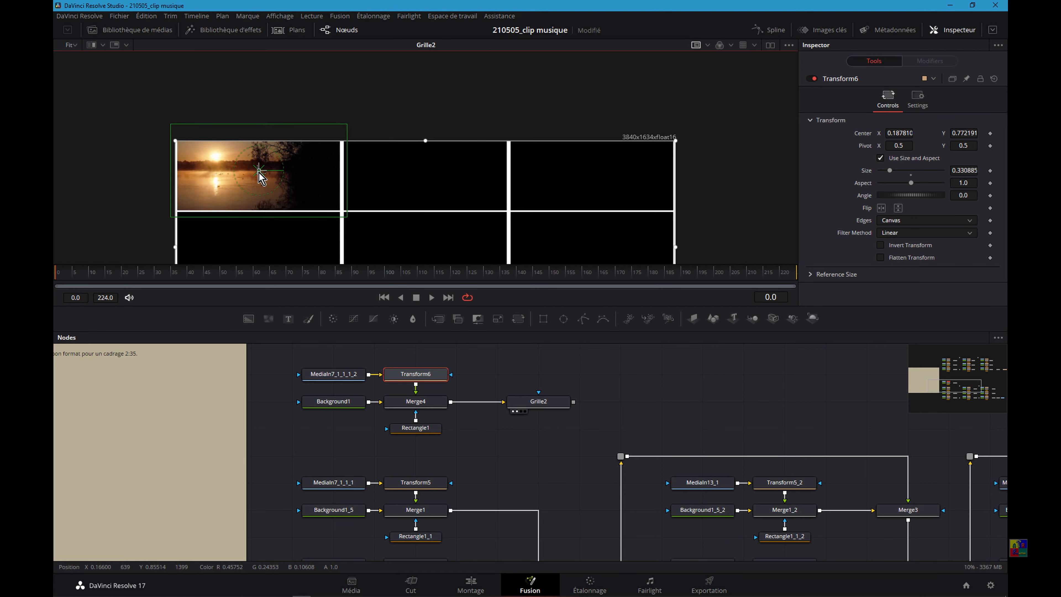
pyautogui.scroll(-1, 472, 234)
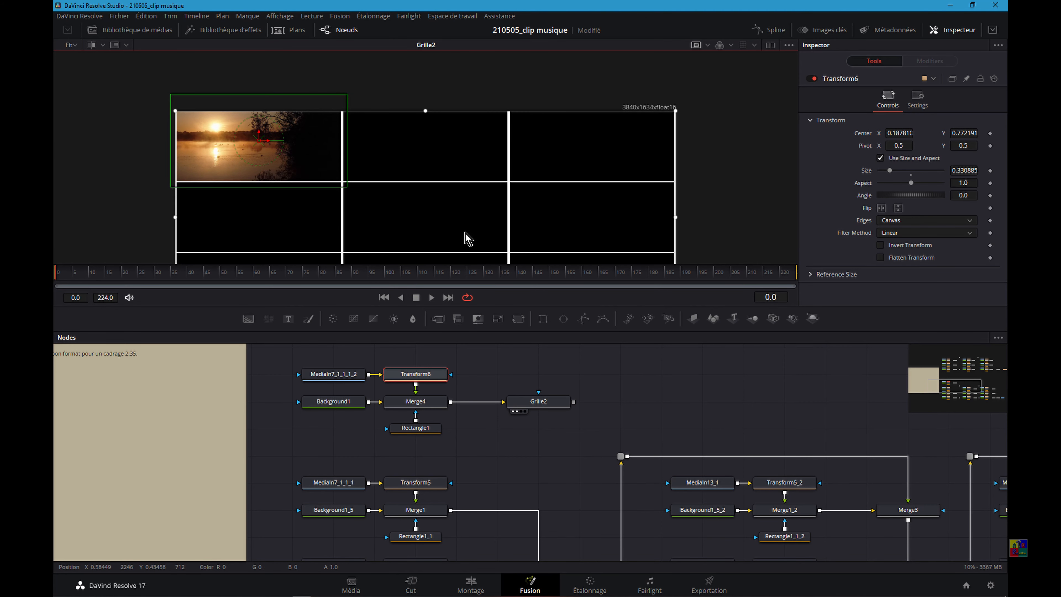
pyautogui.scroll(-1, 468, 239)
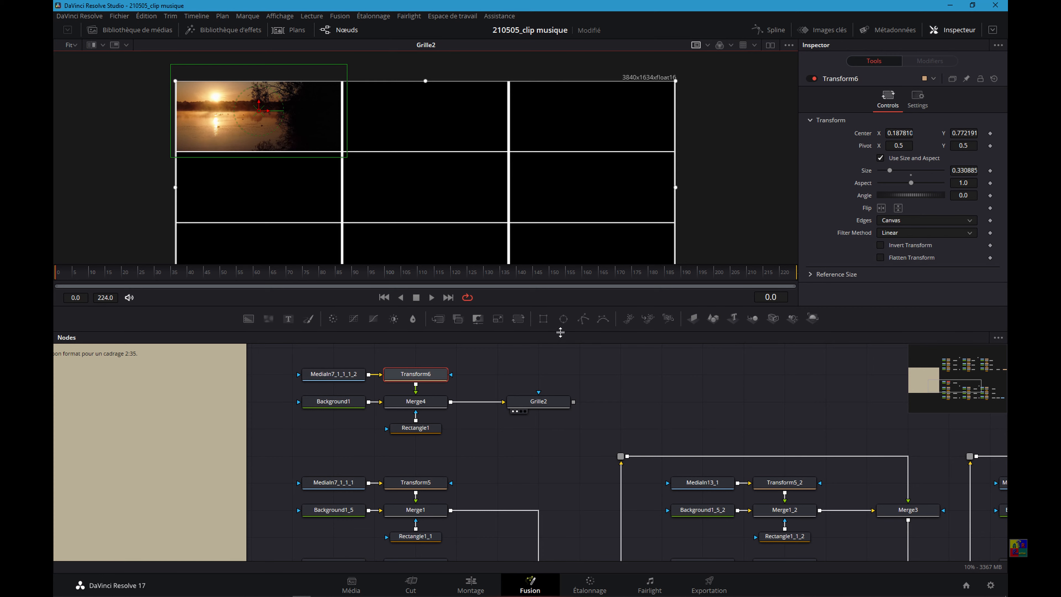
# Disconnect Grille2 from Merge4, move it farther along, and place a copy of the five-node Merge4 group between them
pyautogui.moveTo(560, 333); pyautogui.dragTo(572, 252)
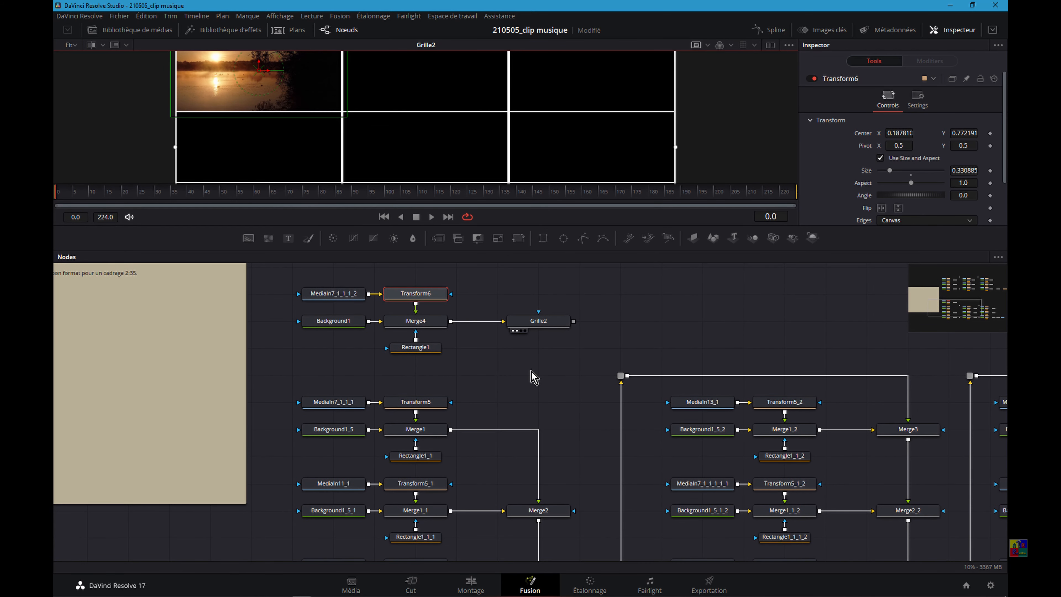
pyautogui.click(414, 305)
pyautogui.moveTo(417, 308); pyautogui.dragTo(415, 321)
pyautogui.moveTo(295, 283); pyautogui.dragTo(461, 363)
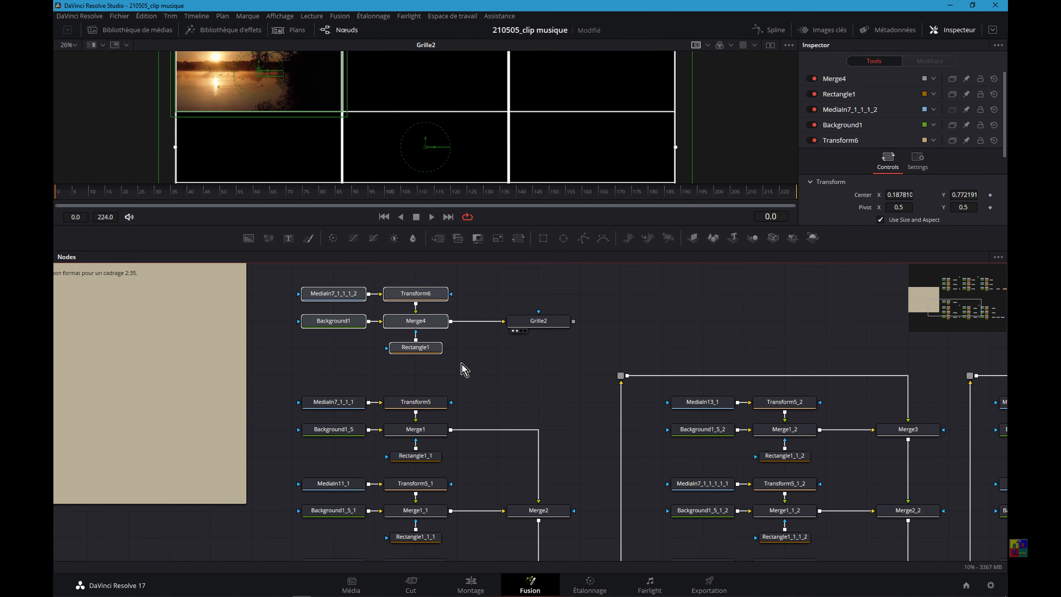
pyautogui.moveTo(503, 321); pyautogui.dragTo(779, 325)
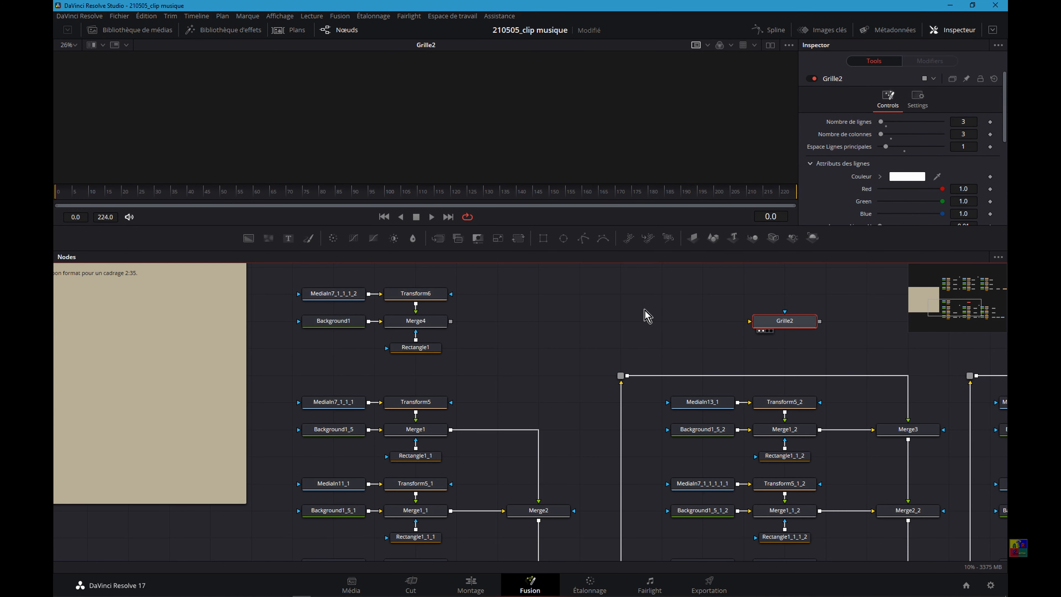
pyautogui.hotkey('ctrl', 'v')
pyautogui.moveTo(589, 353); pyautogui.dragTo(551, 326)
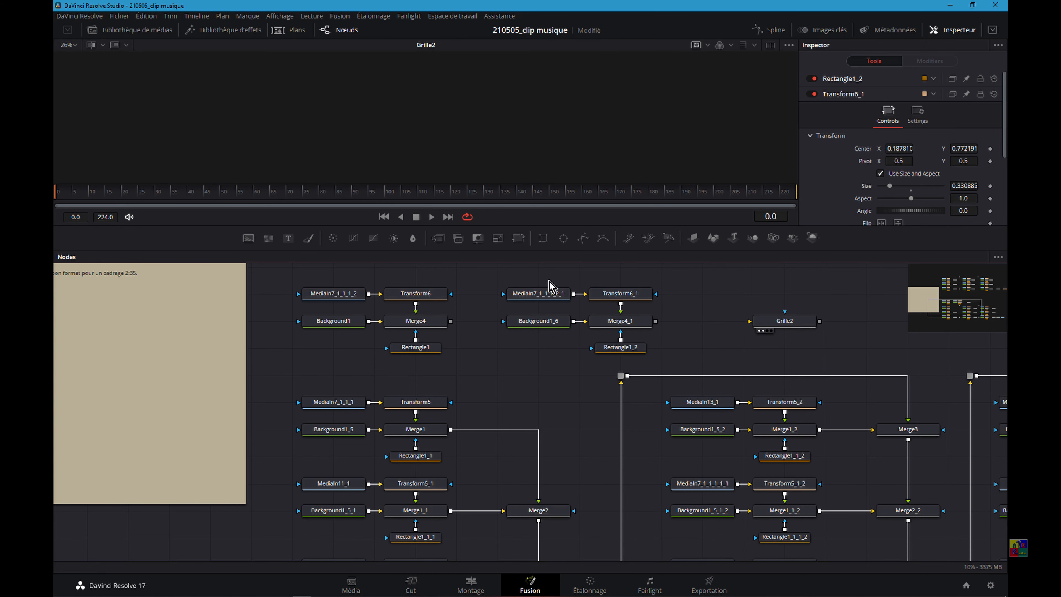
# Add a Merge after Merge4_1, with Merge4_1 as its background and the output of Merge4 as its foreground
pyautogui.moveTo(437, 238); pyautogui.dragTo(693, 321)
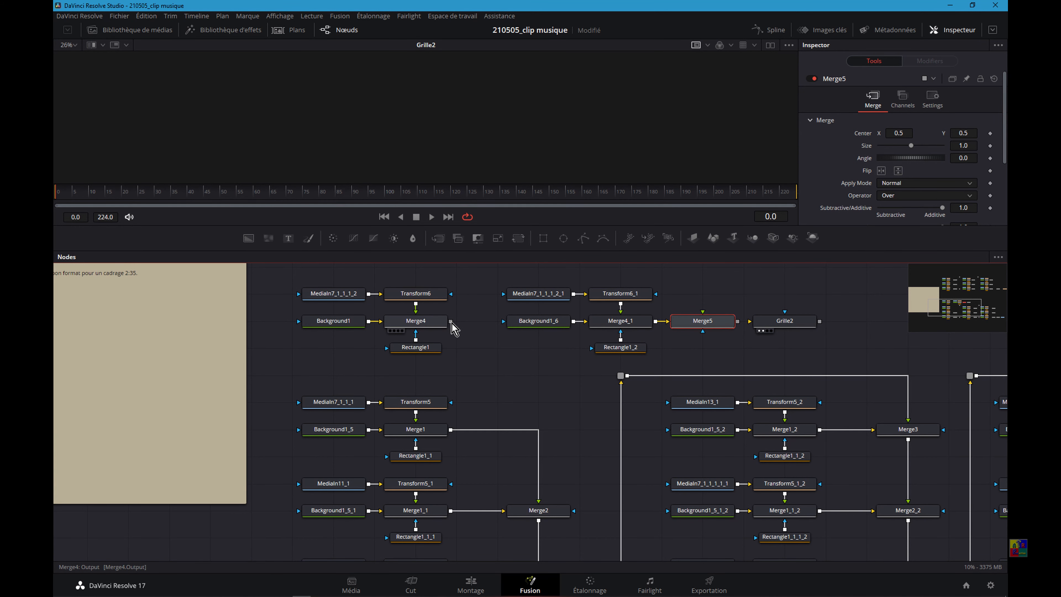
pyautogui.moveTo(451, 321); pyautogui.dragTo(705, 319)
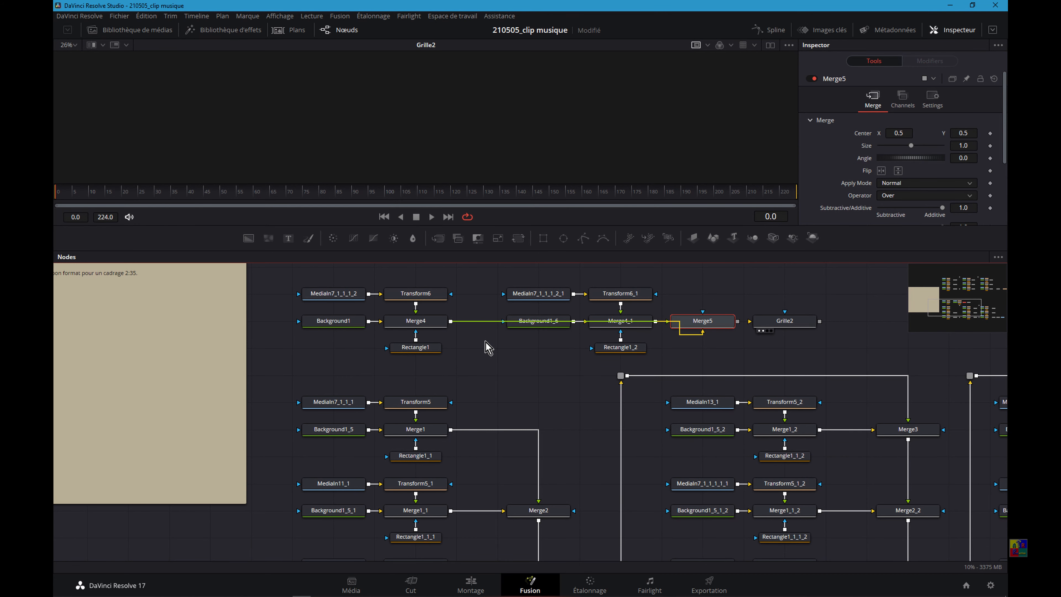
# Route the Merge4-to-Merge5 connection above the second node group with a pipe router, and show Merge5 in a taller viewer
pyautogui.keyDown('alt'); pyautogui.click(483, 322); pyautogui.keyUp('alt')
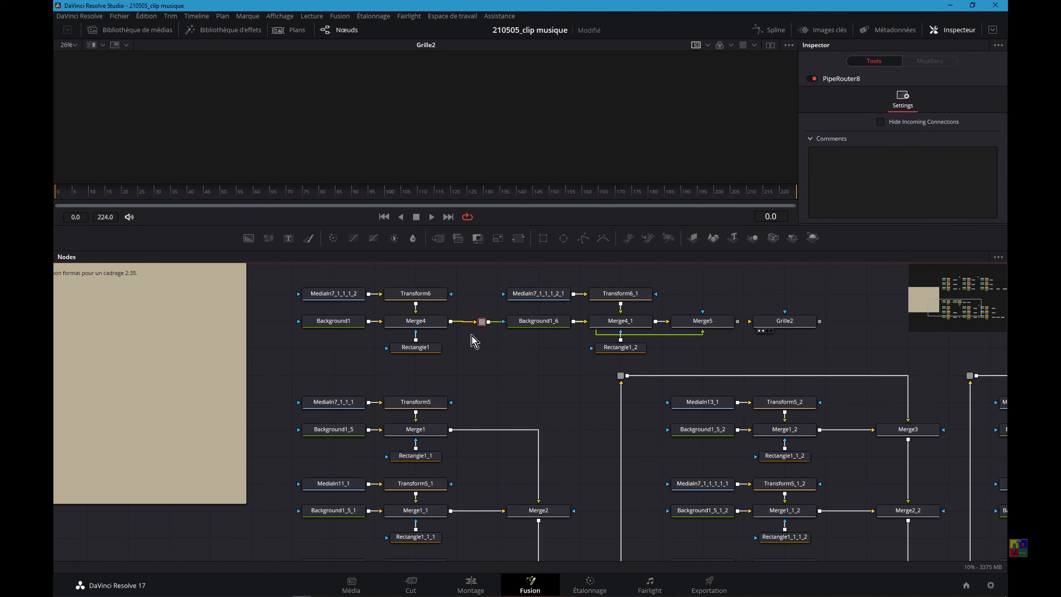
pyautogui.moveTo(484, 322); pyautogui.dragTo(538, 268)
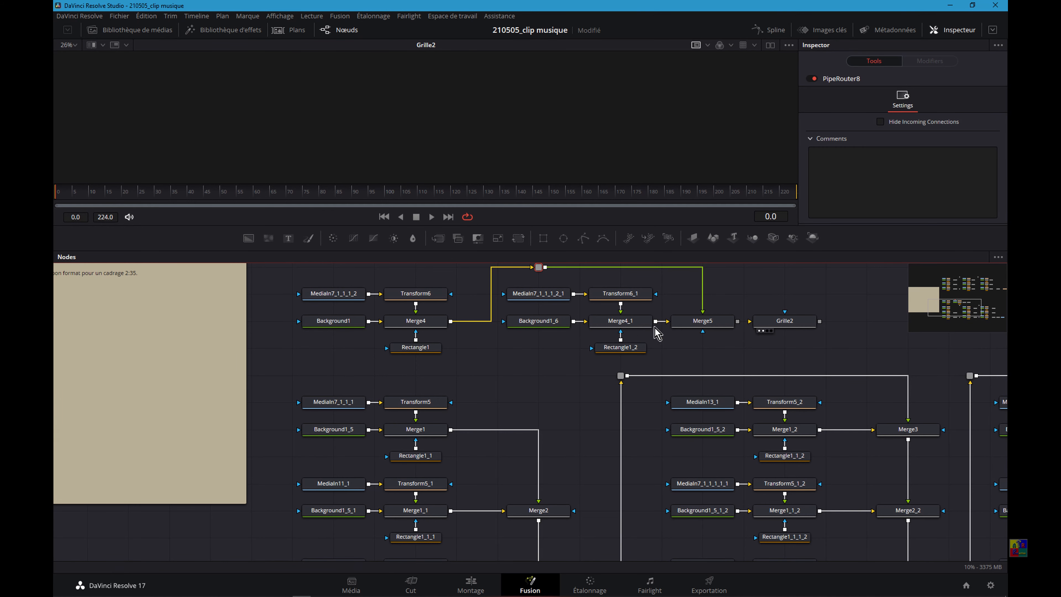
pyautogui.moveTo(678, 325); pyautogui.dragTo(201, 78)
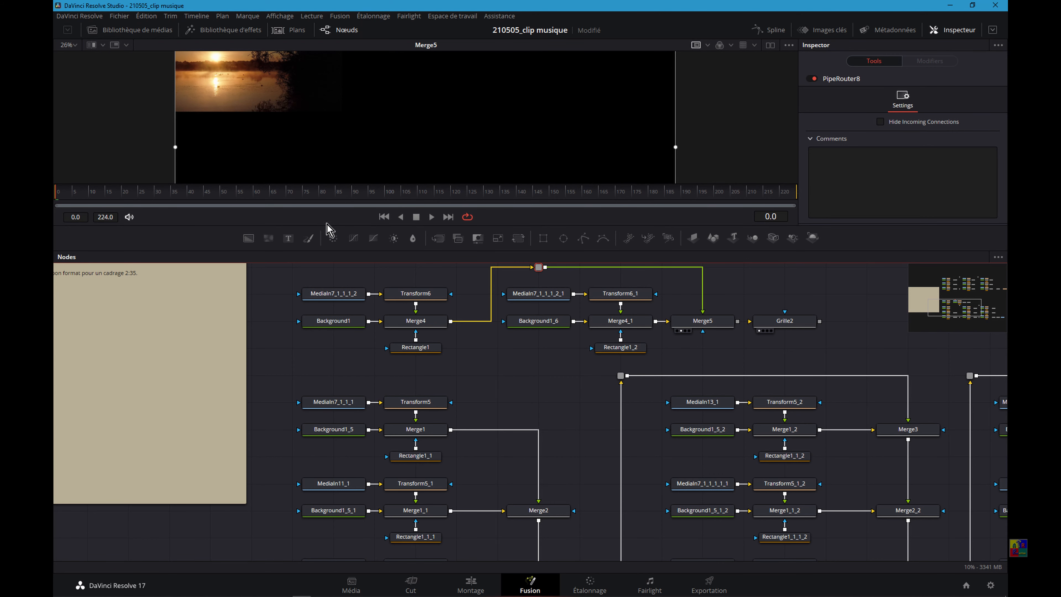
pyautogui.moveTo(327, 224); pyautogui.dragTo(324, 268)
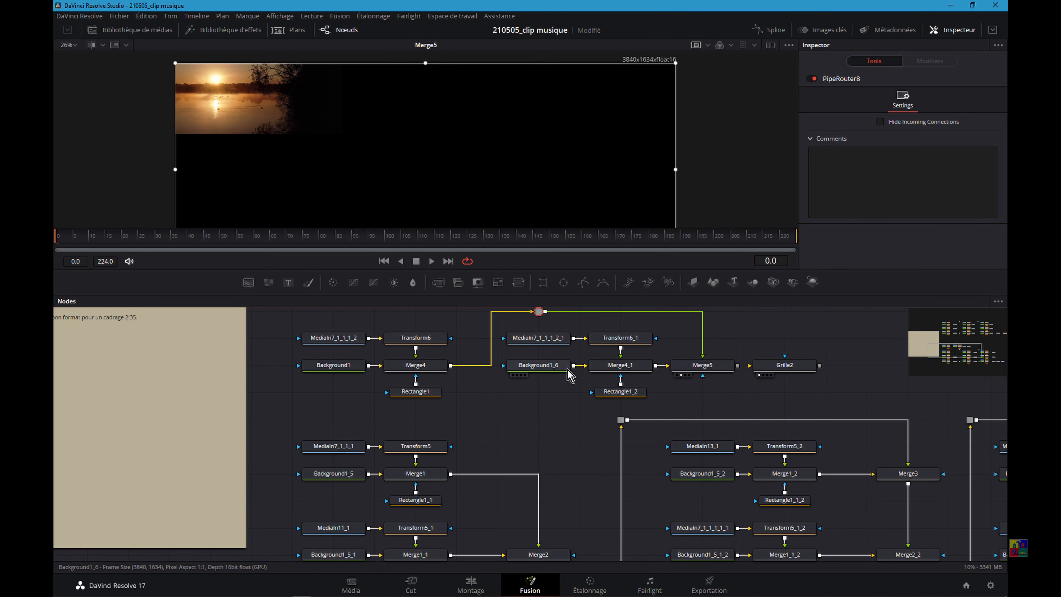
# Connect Merge5 to Grille2, show Grille2, and move the Rectangle1_2 mask to the upper-middle cell with Center X 0.5
pyautogui.click(625, 395)
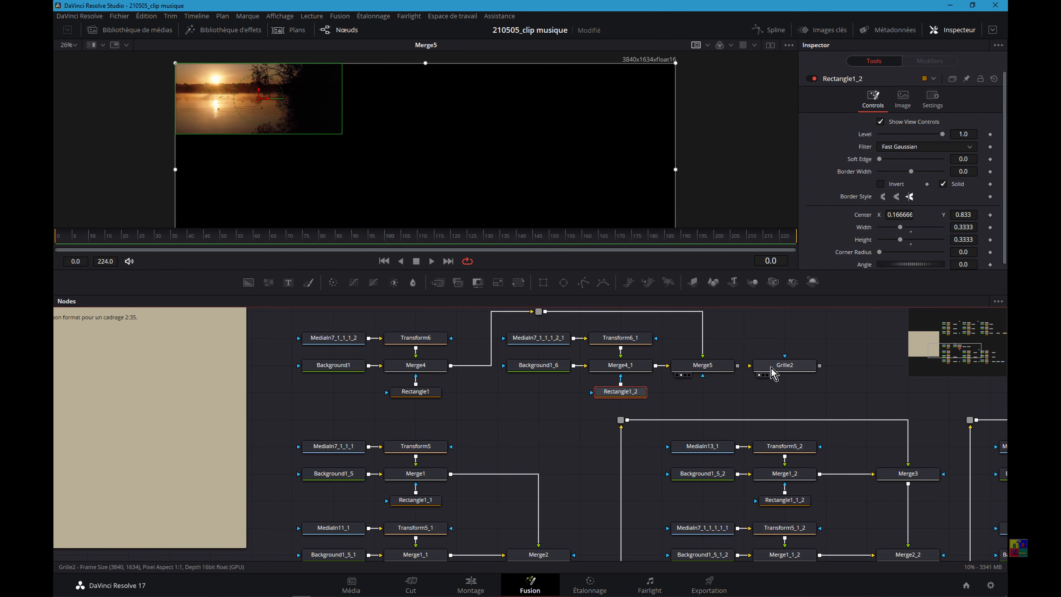
pyautogui.moveTo(740, 370); pyautogui.dragTo(503, 179)
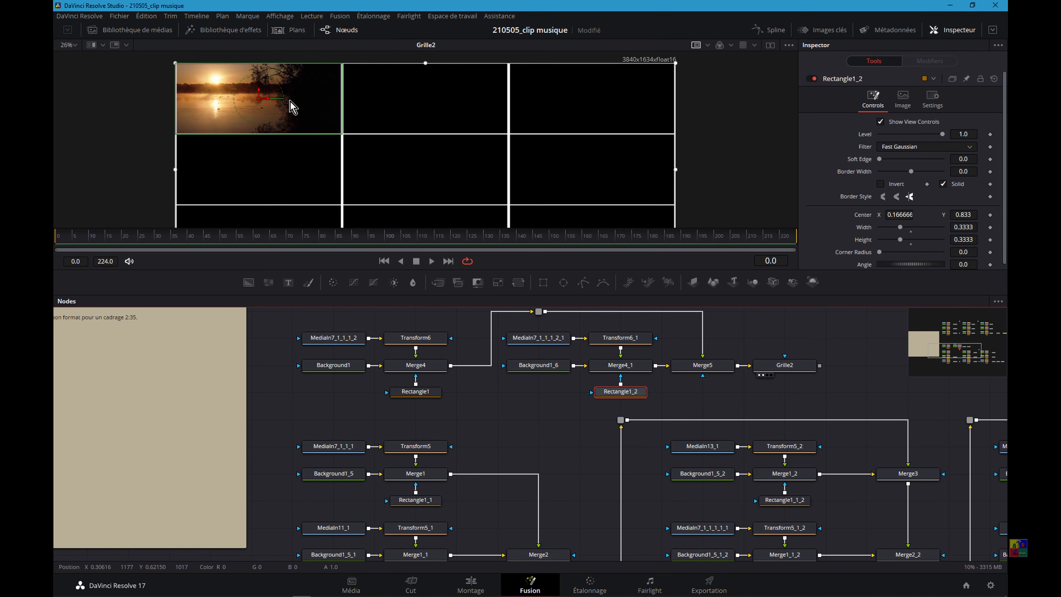
pyautogui.moveTo(270, 101); pyautogui.dragTo(434, 108)
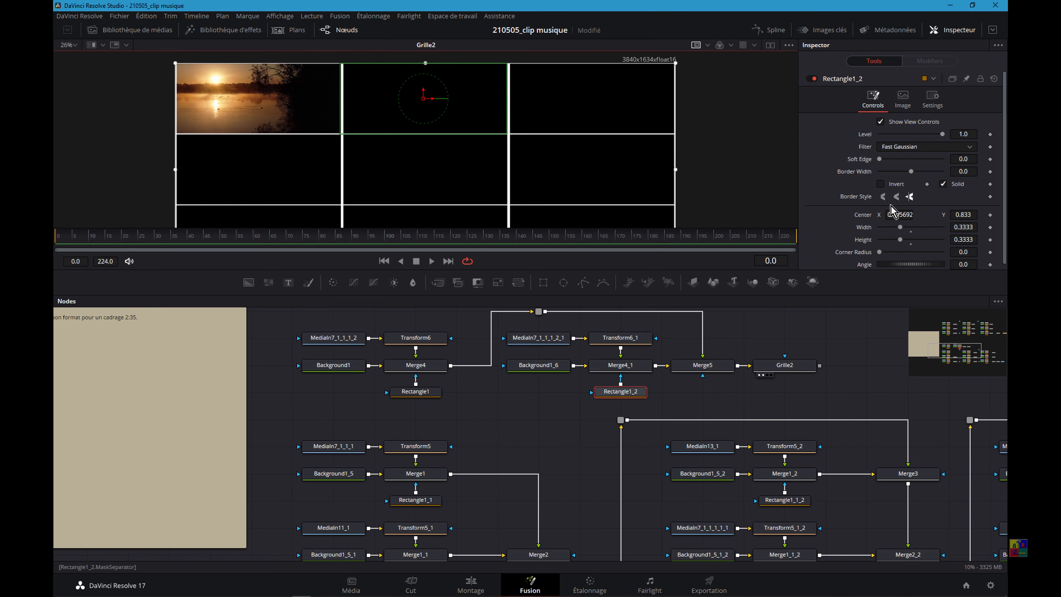
pyautogui.click(900, 215)
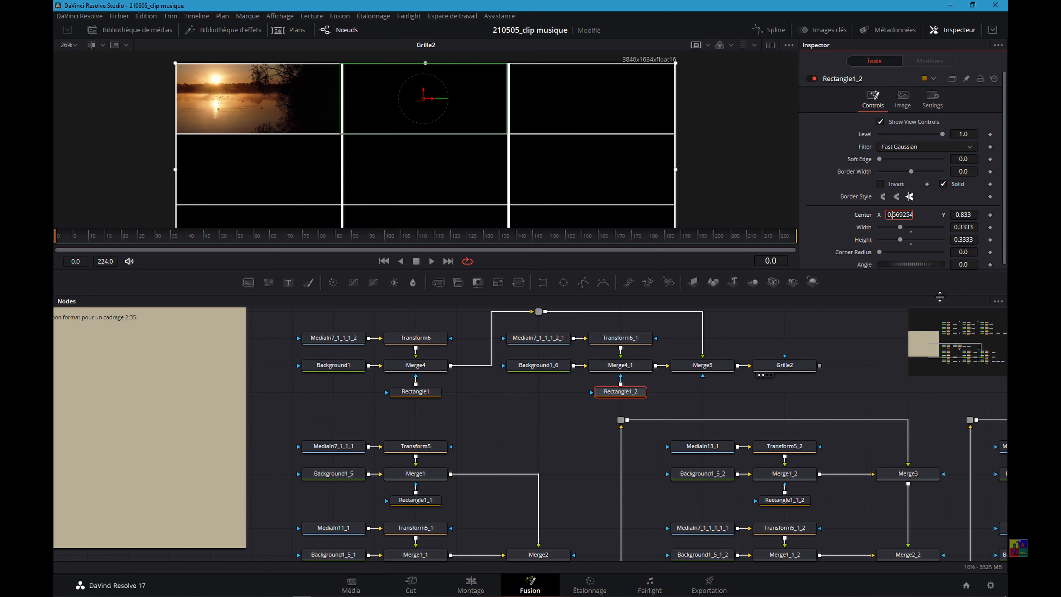
pyautogui.write('0.5')
pyautogui.press('Tab')
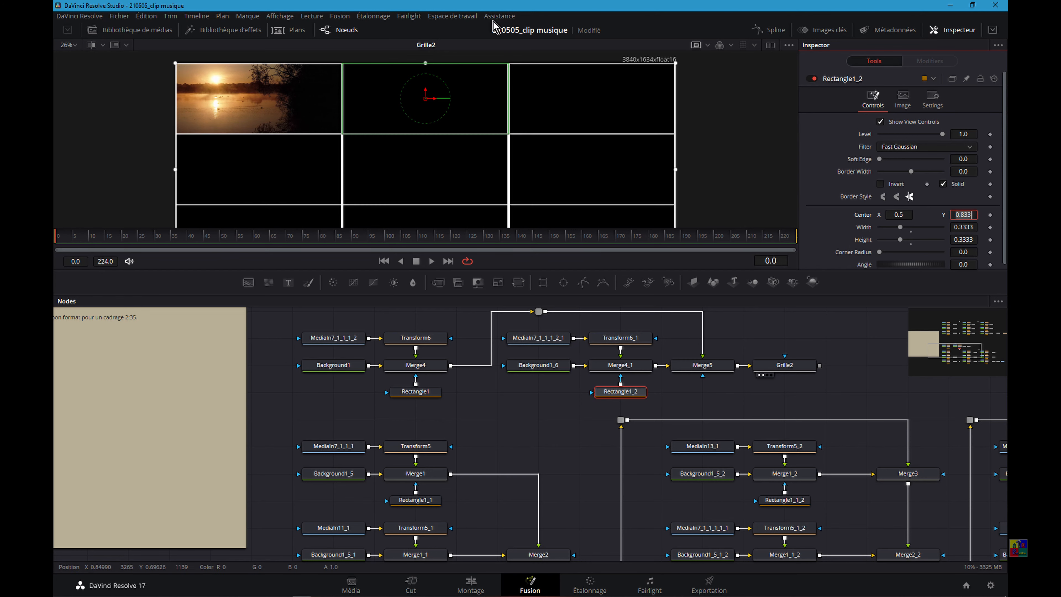
# Replace MediaIn7_1_1_1_2_1 with a copy of MediaIn11_1 as the input of Transform6_1
pyautogui.click(620, 337)
pyautogui.click(331, 529)
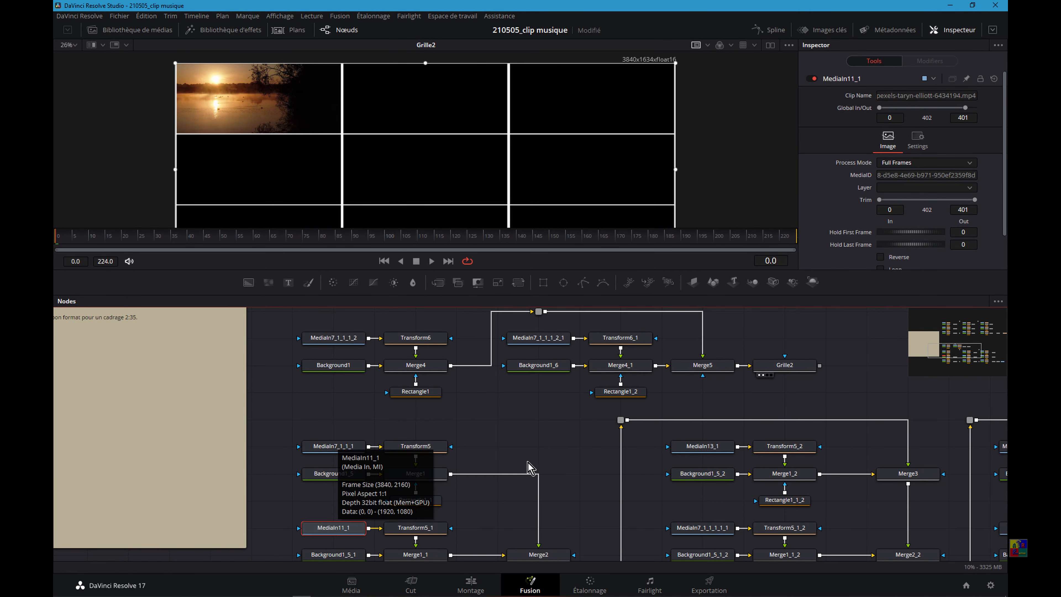
pyautogui.hotkey('ctrl', 'v')
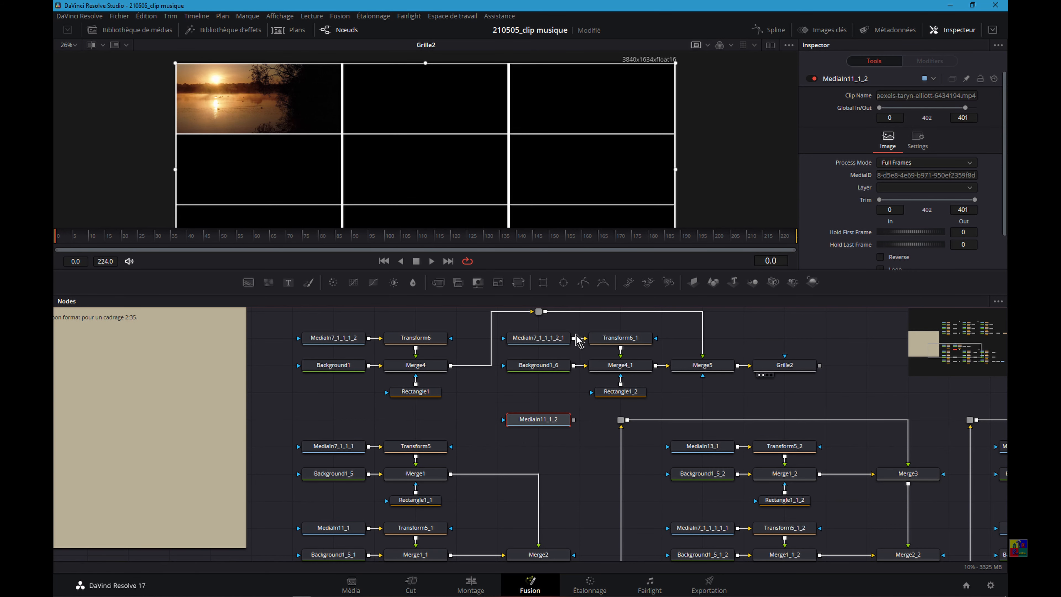
pyautogui.click(543, 339)
pyautogui.press('Delete')
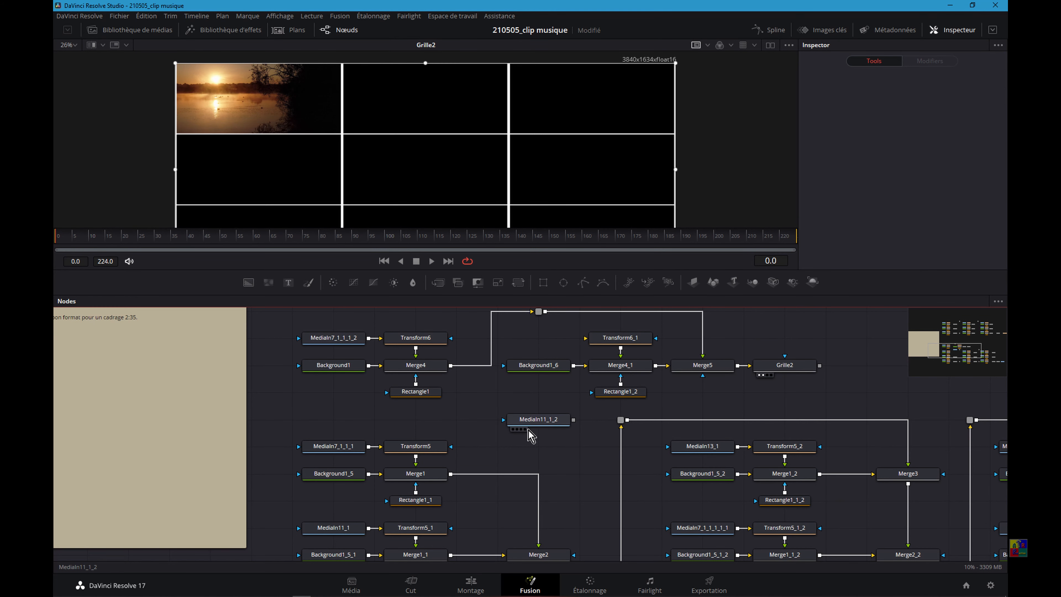
pyautogui.moveTo(535, 429); pyautogui.dragTo(588, 338)
pyautogui.click(545, 345)
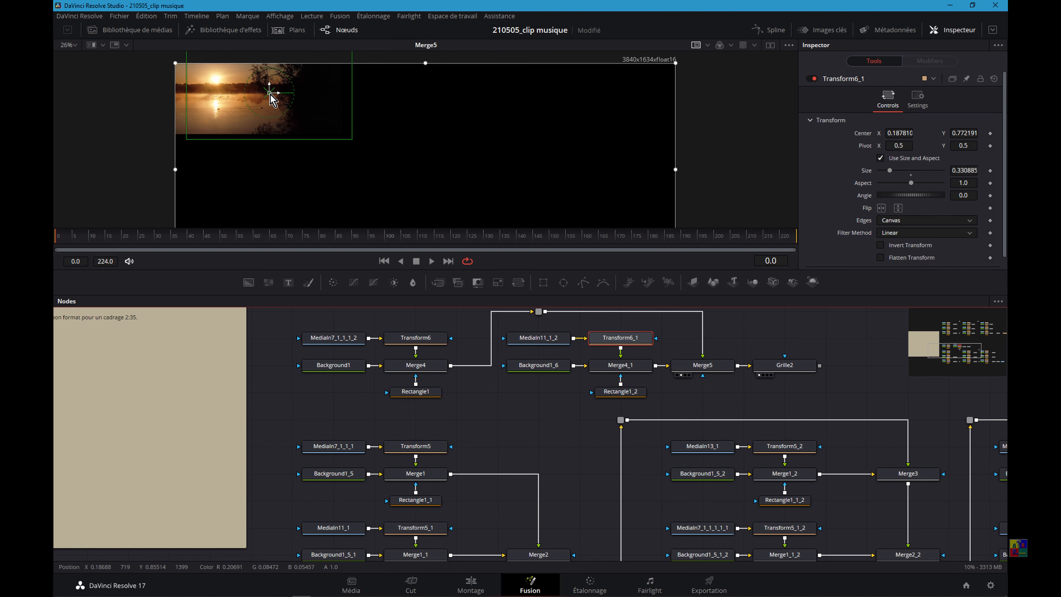
# Set Background1's alpha to 0 and center Transform6_1 at about X 0.498, Y 0.749 to frame its clip in the upper-middle cell
pyautogui.moveTo(270, 98); pyautogui.dragTo(430, 124)
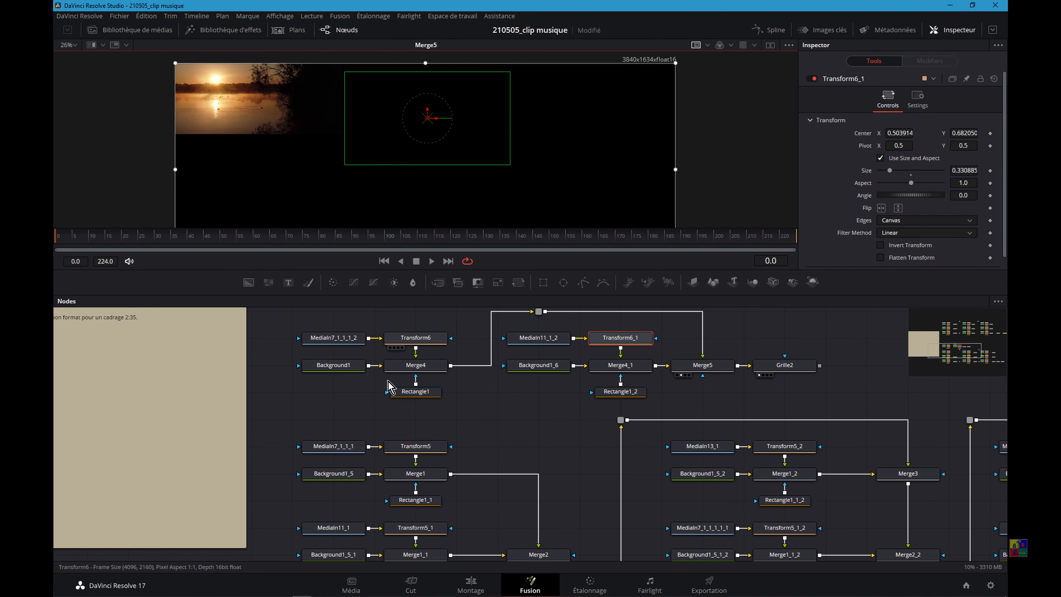
pyautogui.click(343, 372)
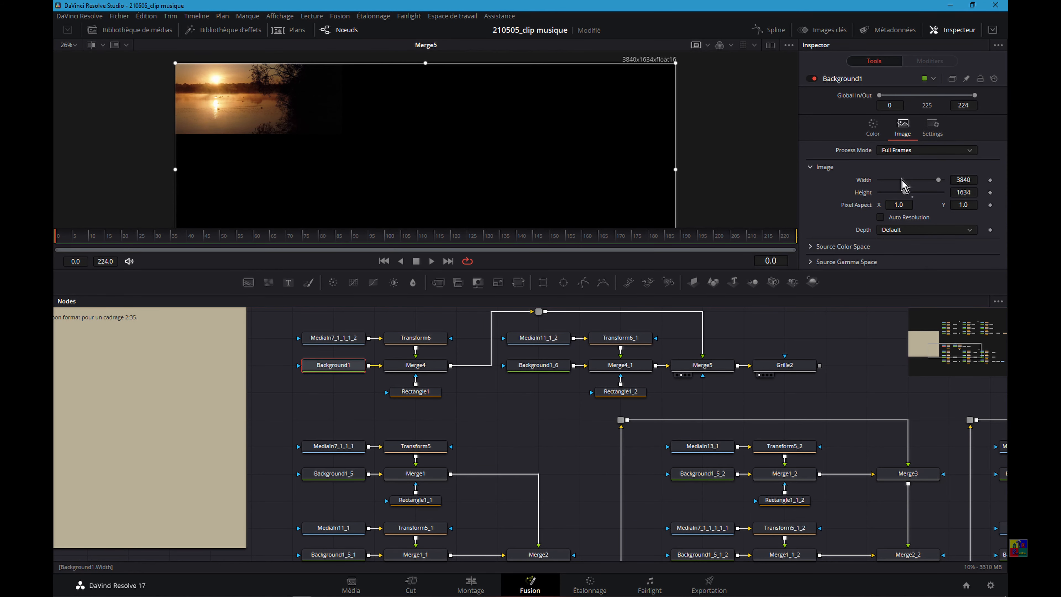
pyautogui.click(872, 127)
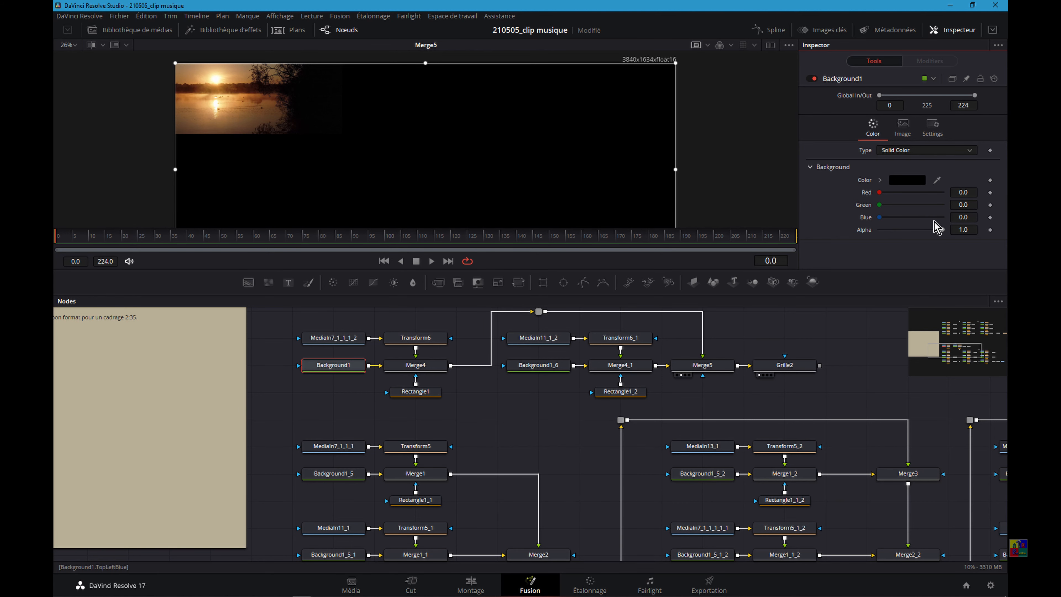
pyautogui.moveTo(943, 231); pyautogui.dragTo(860, 239)
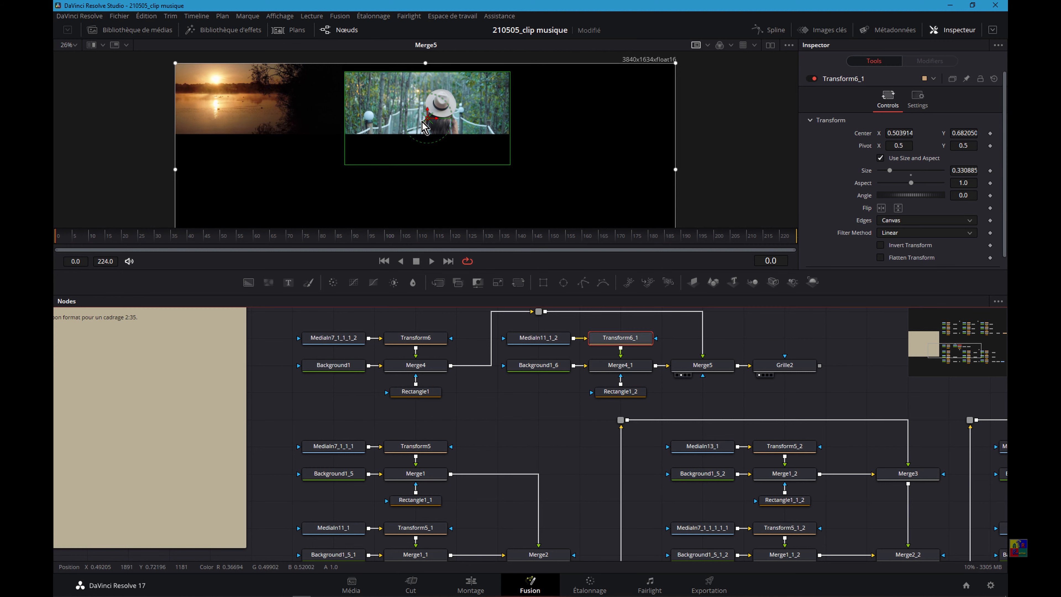
pyautogui.moveTo(430, 124); pyautogui.dragTo(427, 106)
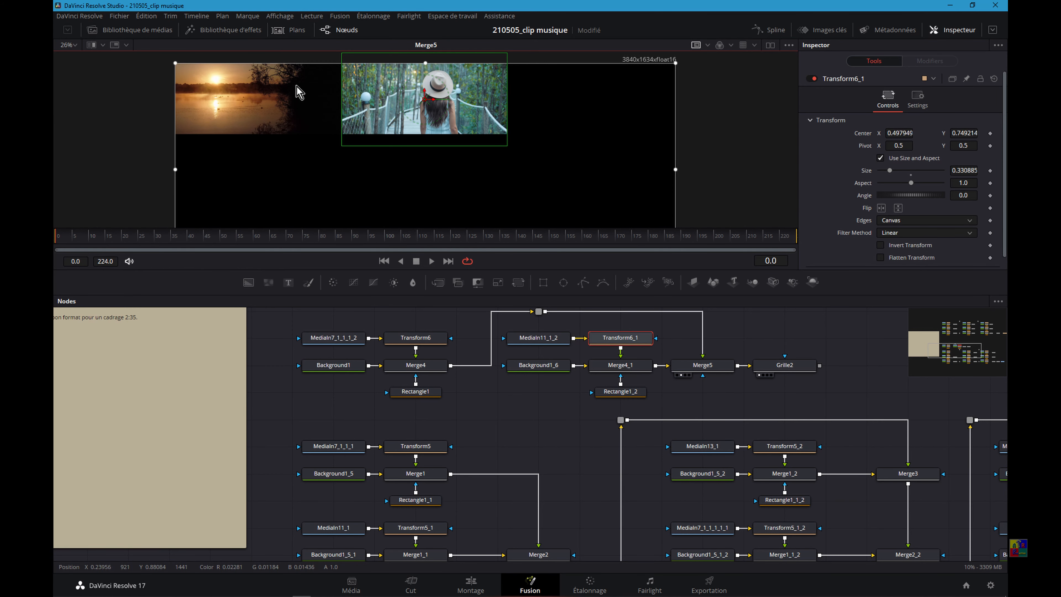
# Set the Espace Lignes principales of Grille2 to 3
pyautogui.scroll(-2, 267, 111)
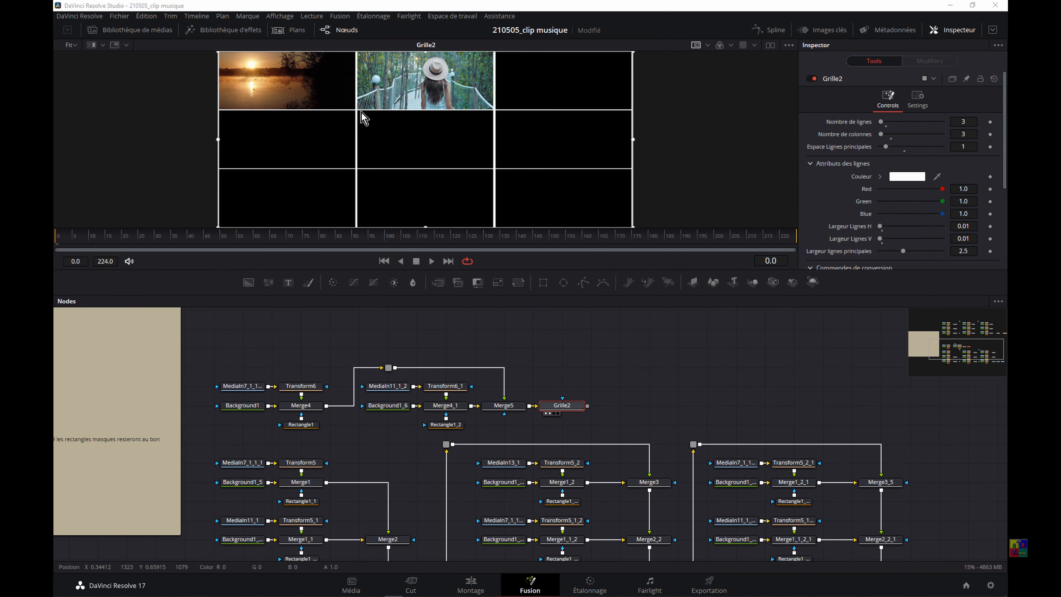
pyautogui.click(974, 146)
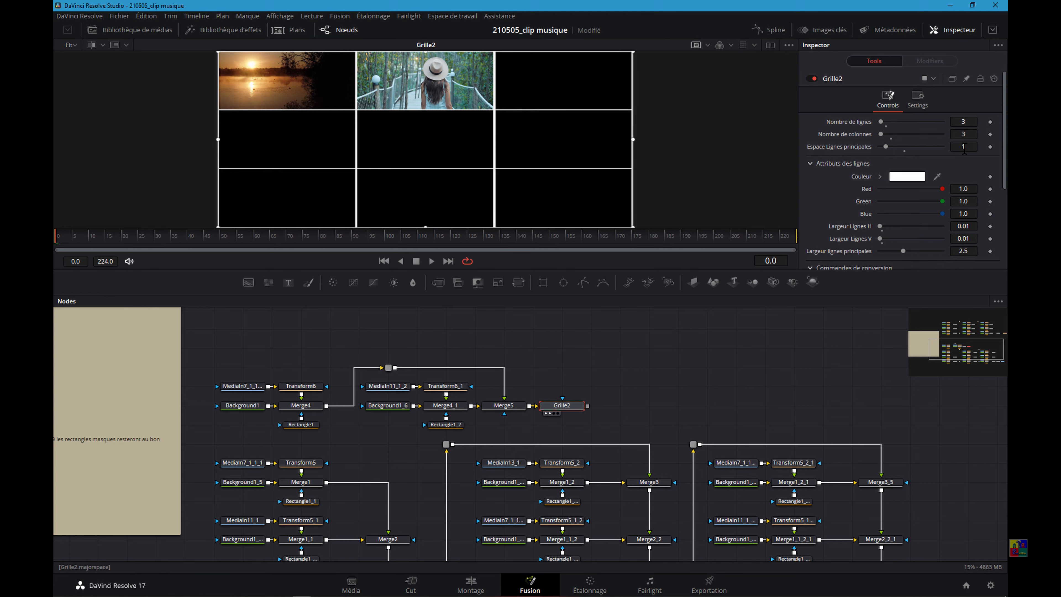
pyautogui.press('Return')
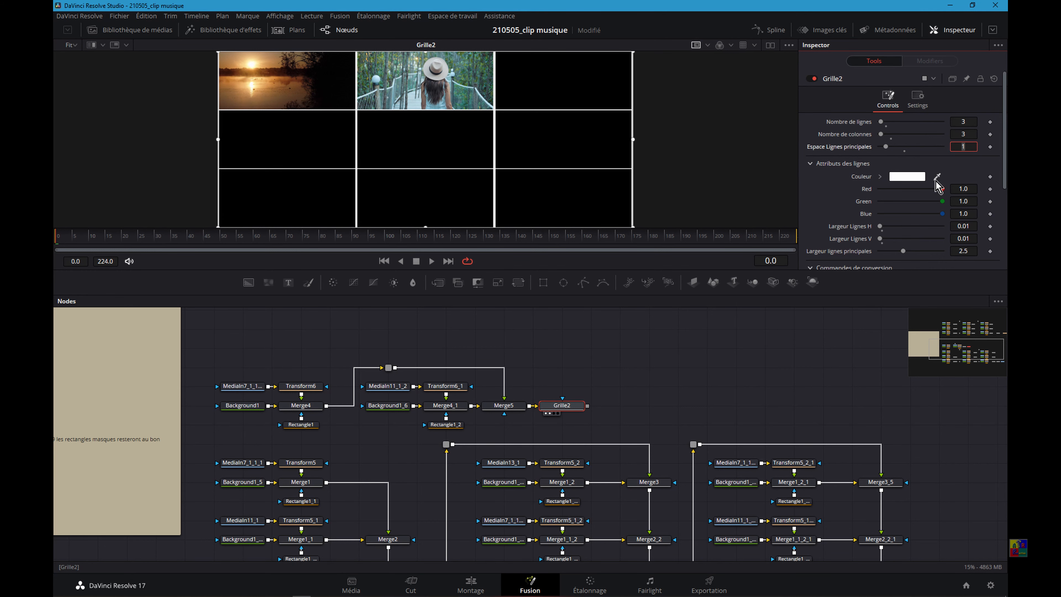
pyautogui.press('Return')
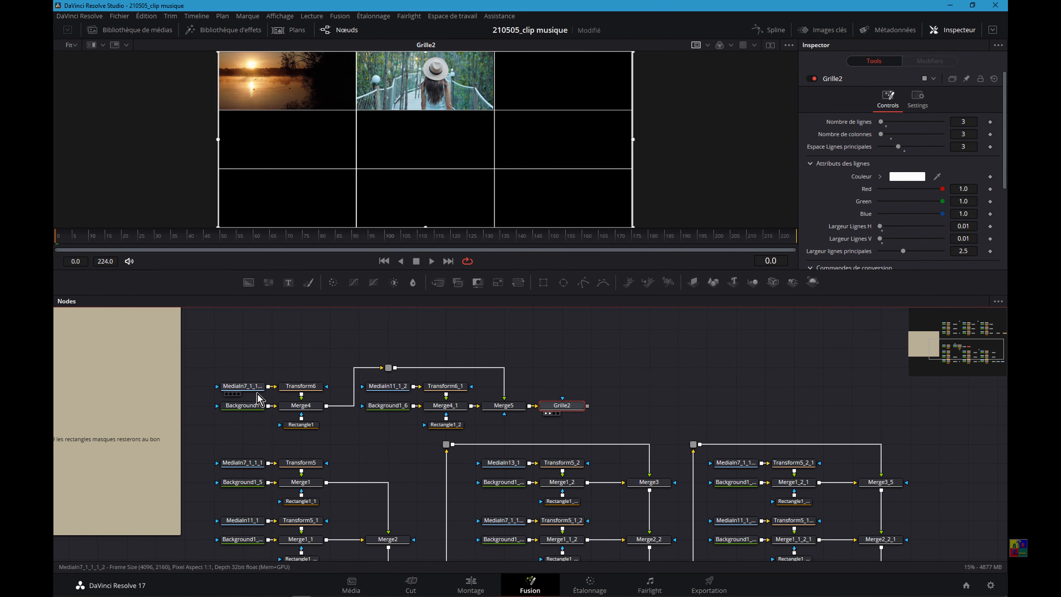
# Set the alpha of Background1_6 to 0 and compare its color settings with those of Background1
pyautogui.click(382, 407)
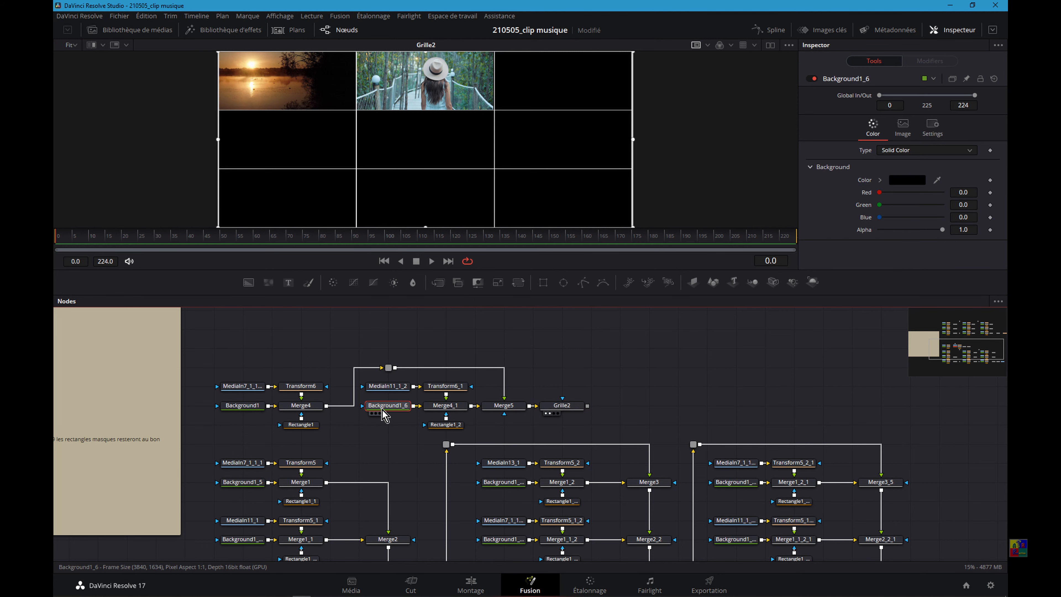
pyautogui.moveTo(940, 229); pyautogui.dragTo(841, 235)
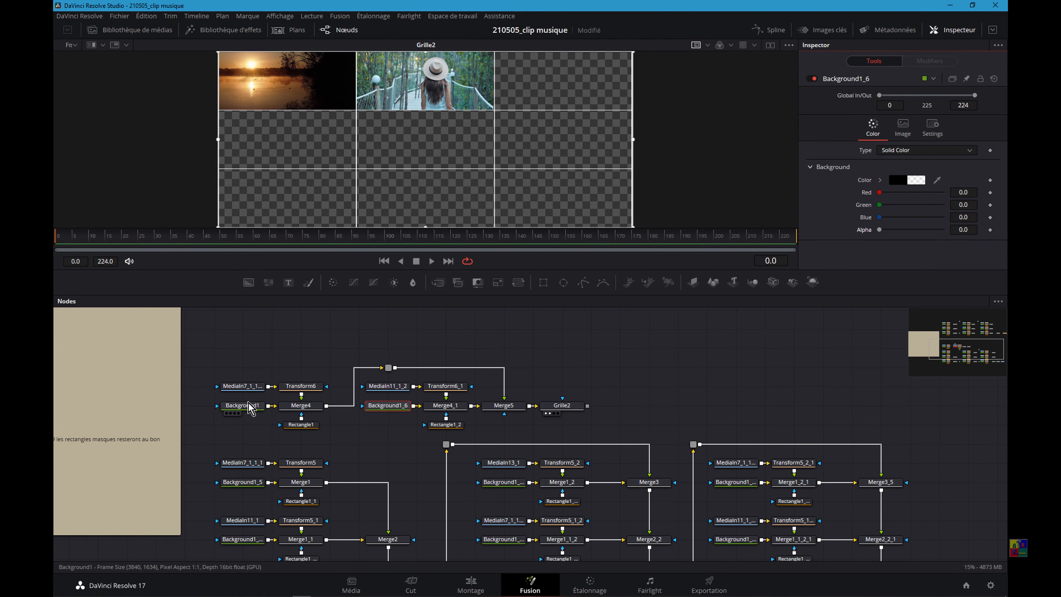
pyautogui.click(242, 409)
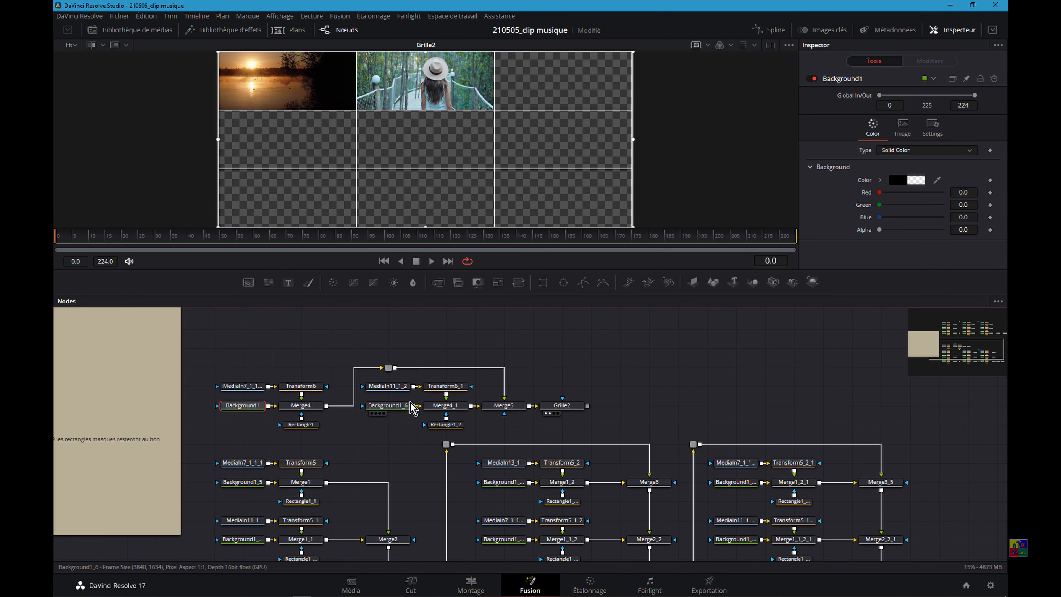
pyautogui.click(392, 409)
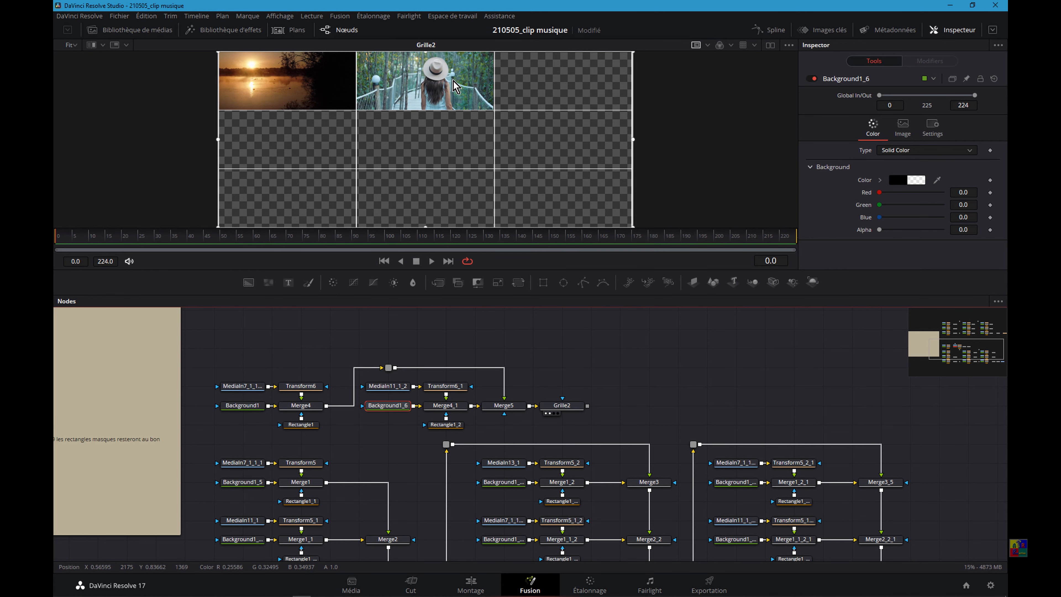
# Show the intermediate result of Merge2_1 from the finished node tree in the viewer, followed by Merge3
pyautogui.scroll(-5, 486, 363)
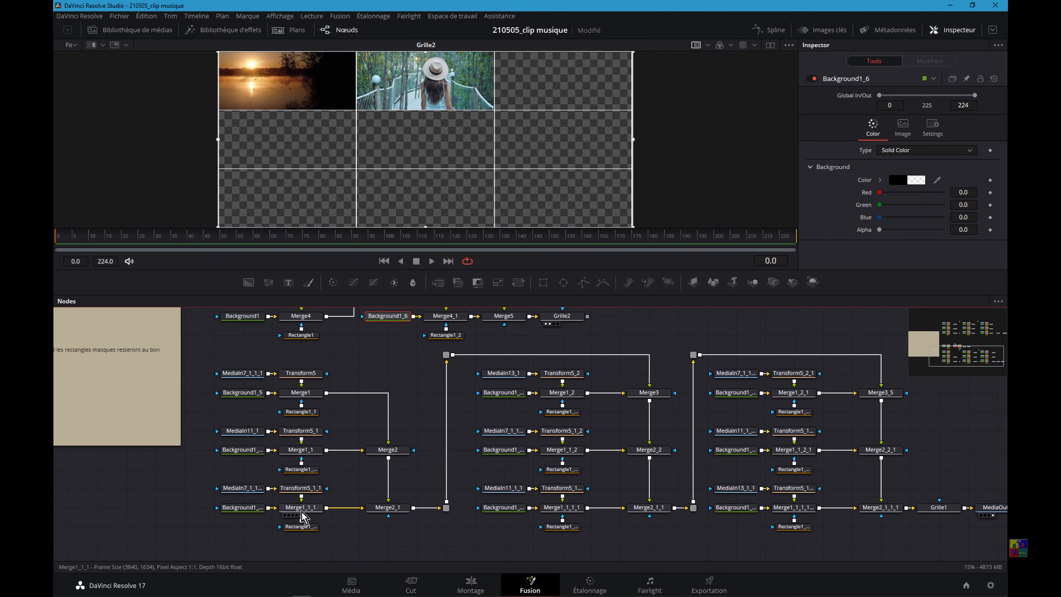
pyautogui.click(372, 515)
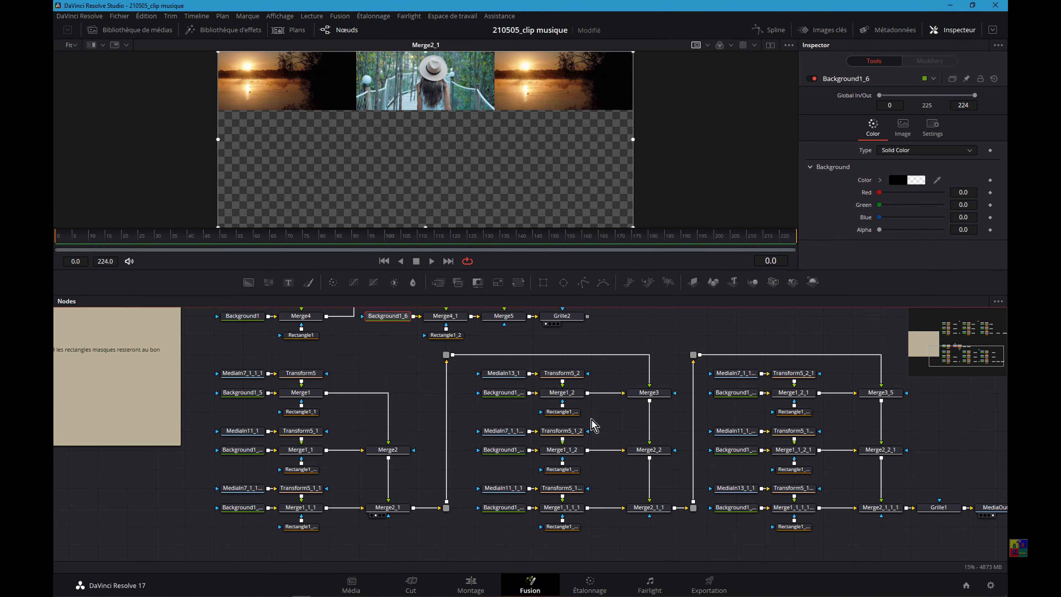
pyautogui.moveTo(647, 398); pyautogui.dragTo(485, 159)
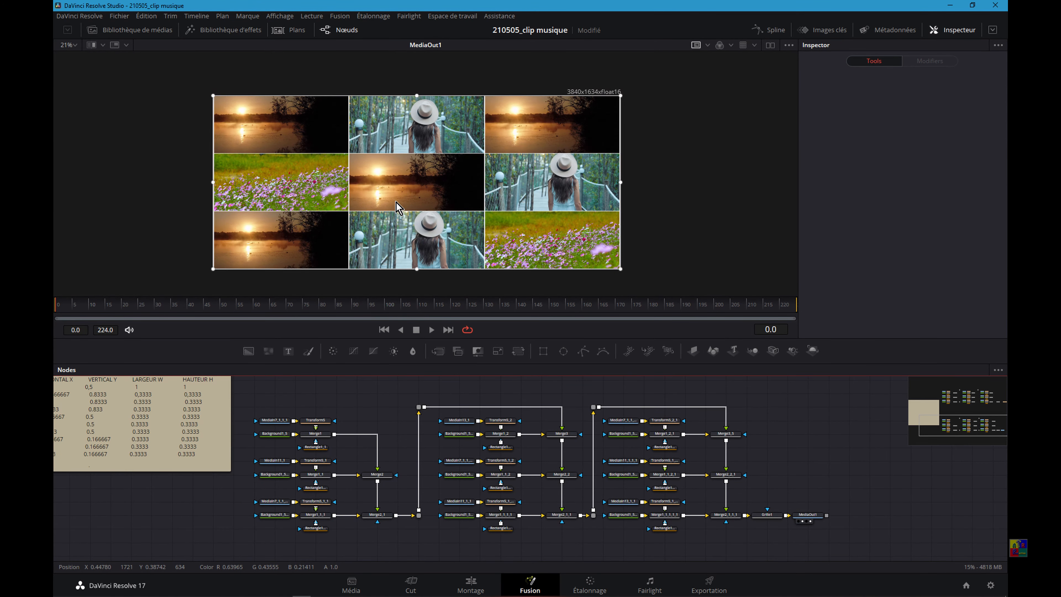
# Examine the cells and dividing lines of the 3x3 MediaOut1 composition up close and as a whole
pyautogui.scroll(3, 397, 203)
pyautogui.scroll(-6, 395, 201)
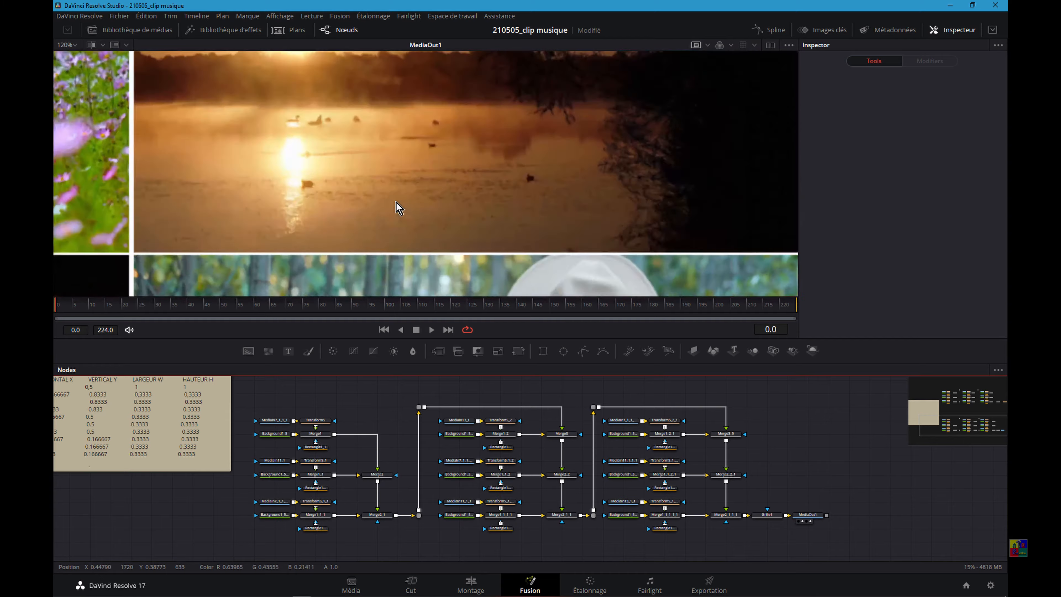
pyautogui.scroll(-2, 396, 201)
pyautogui.scroll(4, 397, 202)
pyautogui.scroll(-4, 397, 202)
pyautogui.scroll(1, 397, 201)
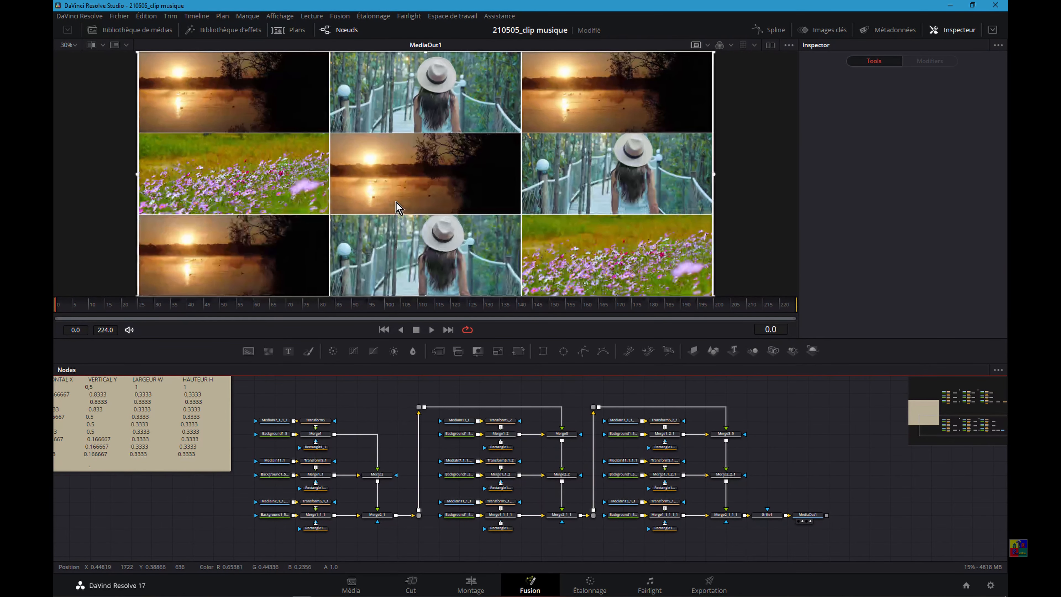
pyautogui.moveTo(396, 201); pyautogui.dragTo(434, 211)
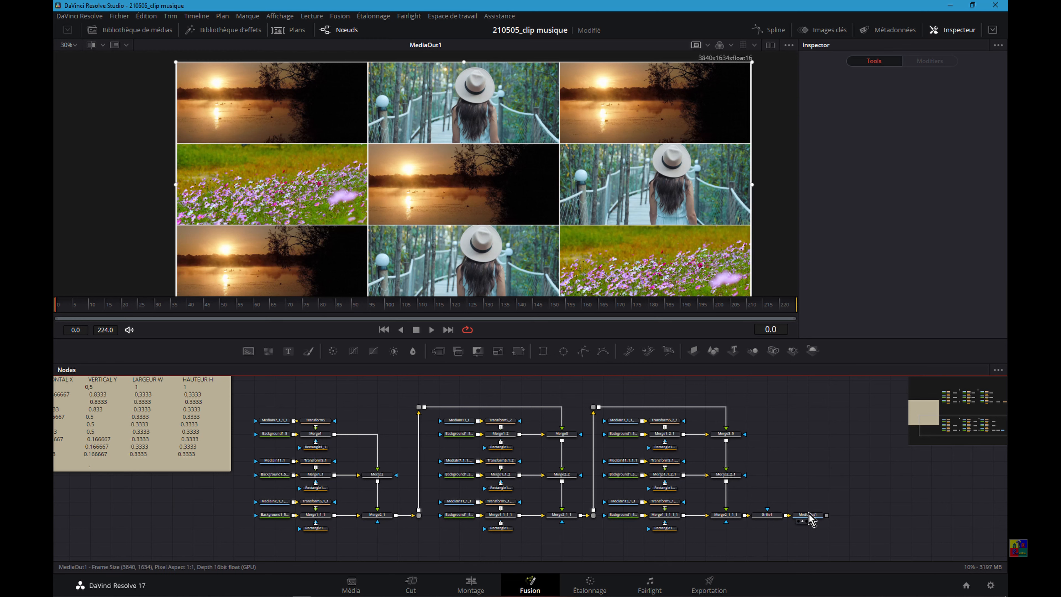
# Move MediaOut1 farther along, delete Grille1 between Merge2_1_1_1 and MediaOut1, and select Merge2_1_1_1
pyautogui.moveTo(809, 522); pyautogui.dragTo(864, 523)
pyautogui.click(863, 523)
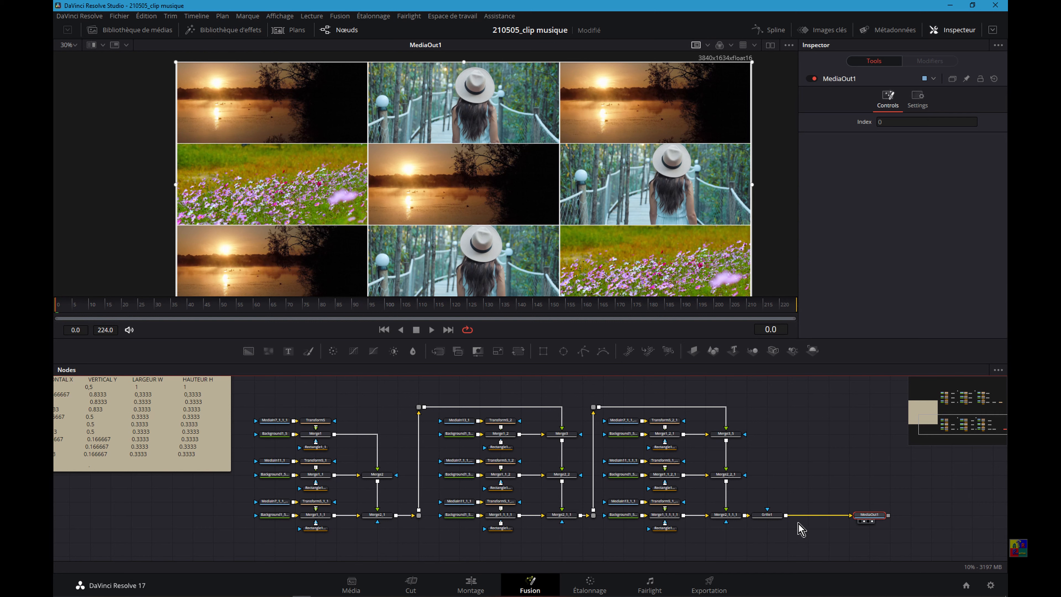
pyautogui.moveTo(762, 517); pyautogui.dragTo(783, 521)
pyautogui.click(782, 520)
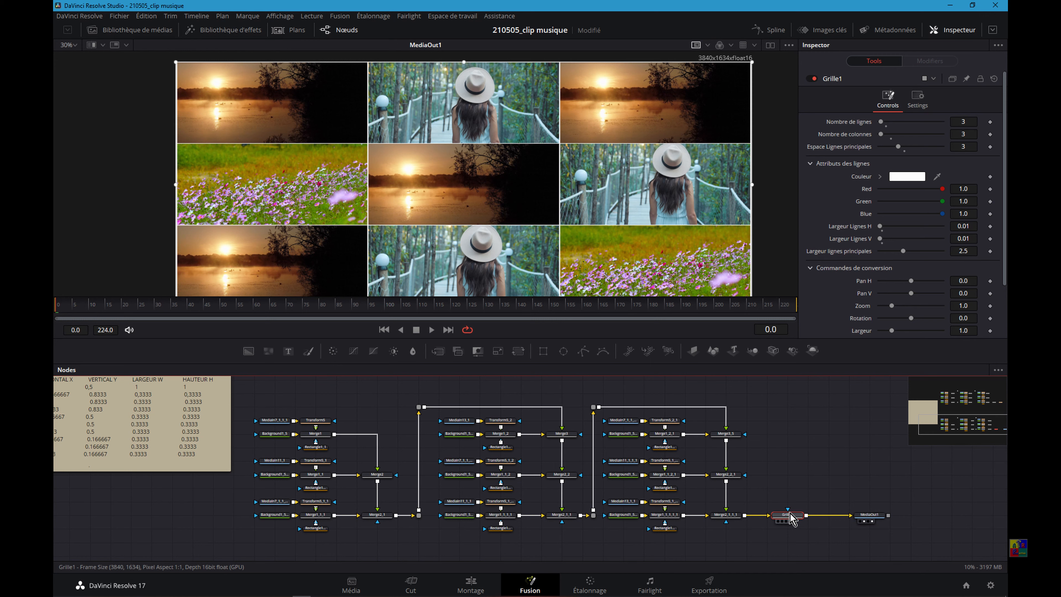
pyautogui.press('Delete')
pyautogui.click(737, 517)
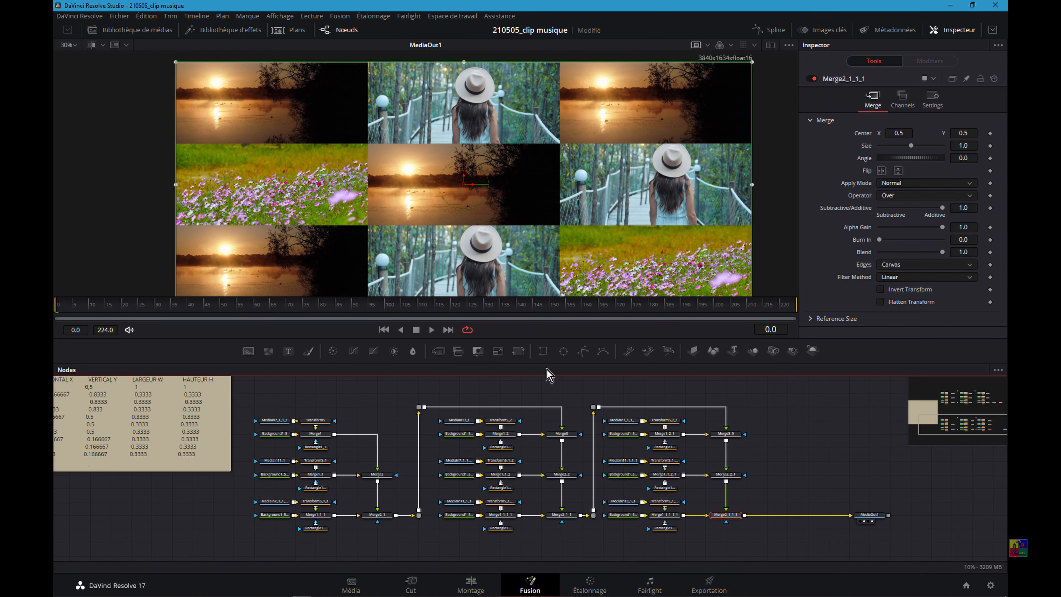
# Insert a Transform between Merge2_1_1_1 and MediaOut1 and set its size to 3.16
pyautogui.click(518, 352)
pyautogui.moveTo(761, 520); pyautogui.dragTo(781, 521)
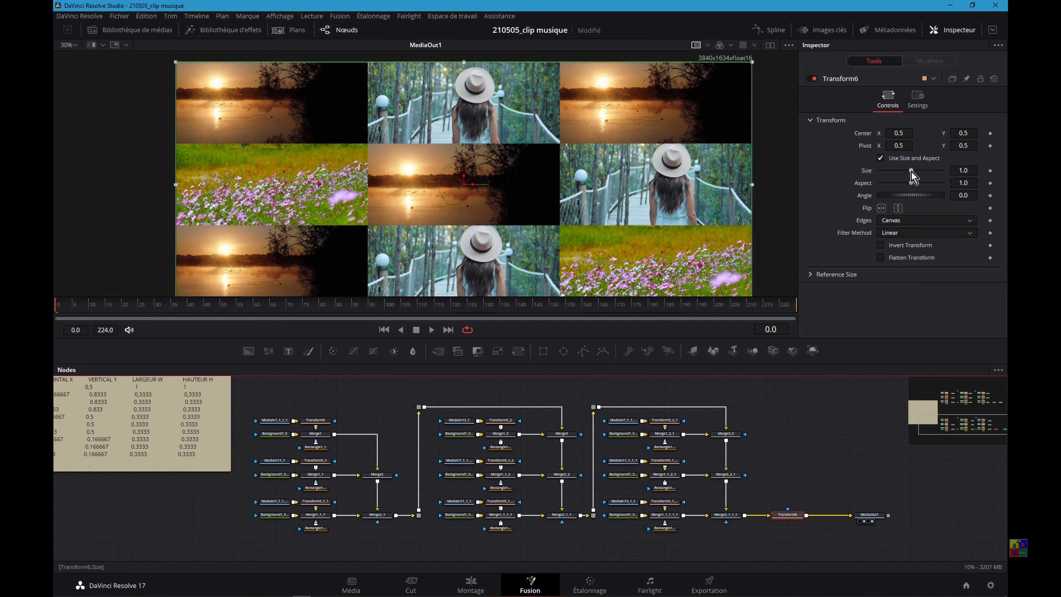
pyautogui.moveTo(911, 171); pyautogui.dragTo(929, 171)
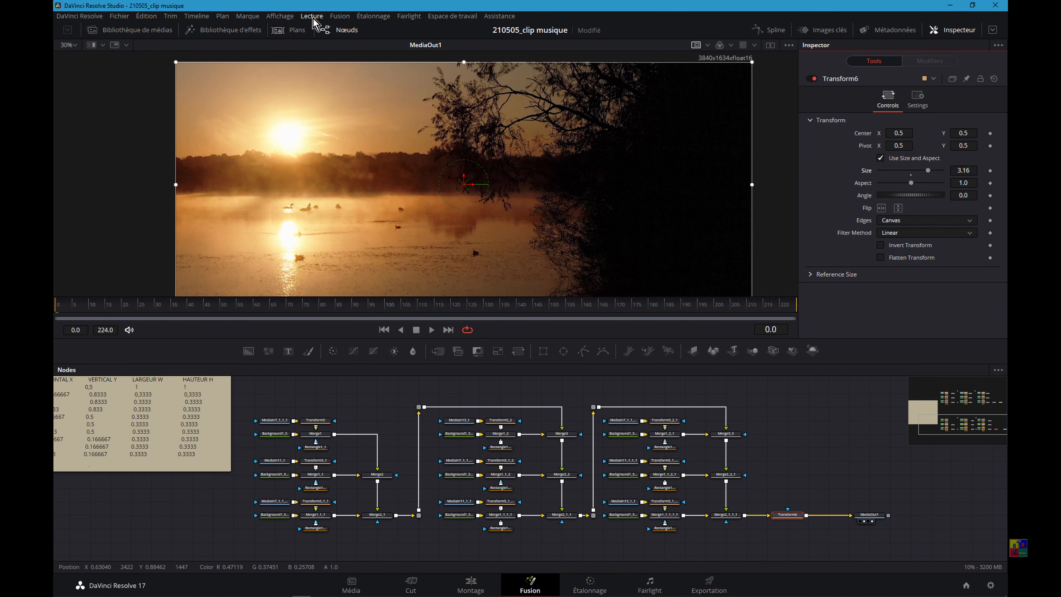
pyautogui.scroll(-1, 348, 128)
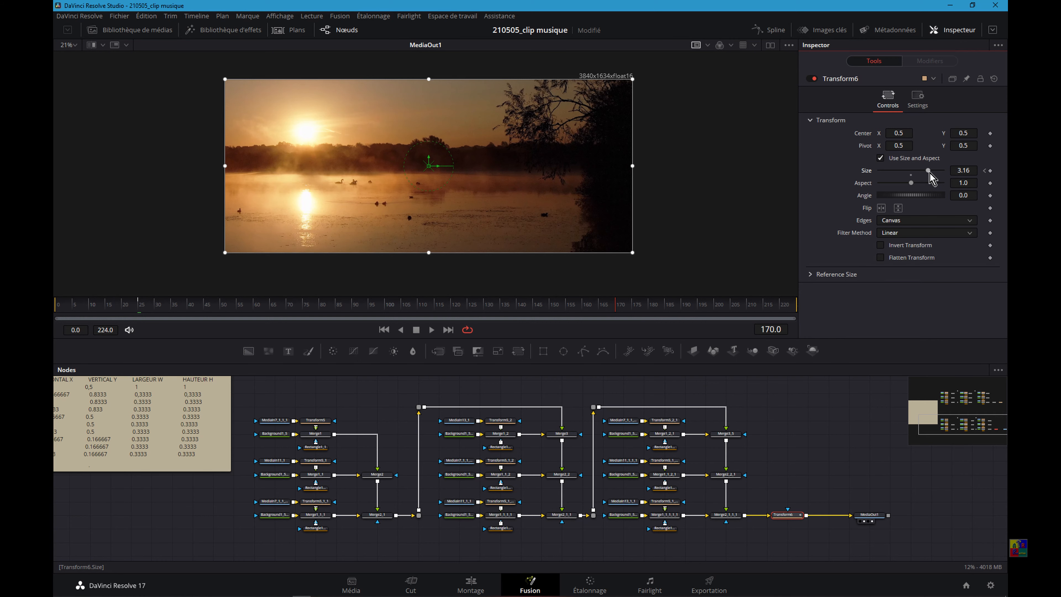
# Animate Transform6's size to 1.0 at frame 170 and play back the end of the composition
pyautogui.moveTo(923, 173); pyautogui.dragTo(913, 176)
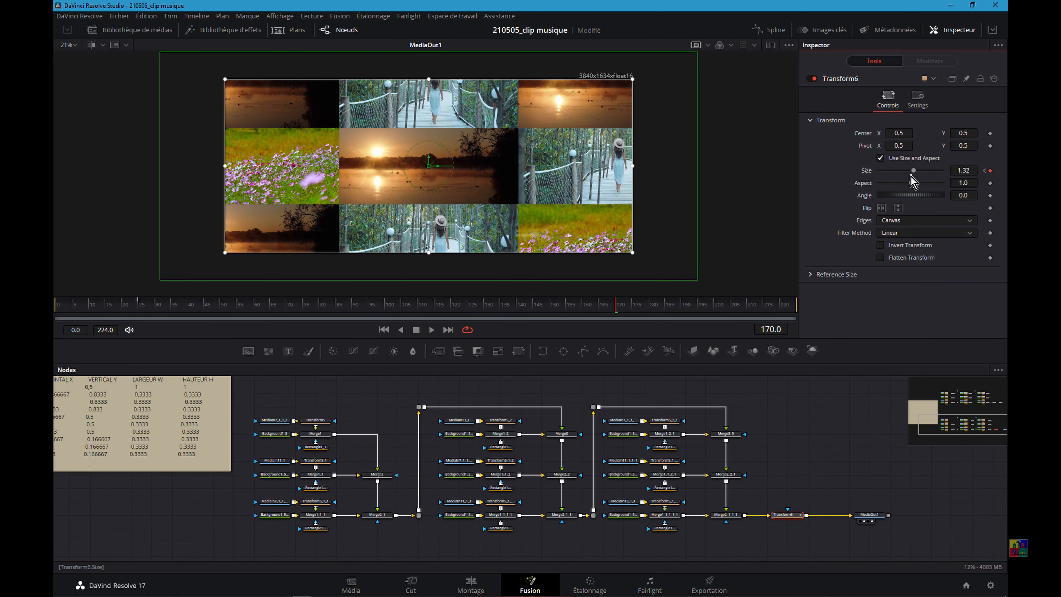
pyautogui.doubleClick(912, 176)
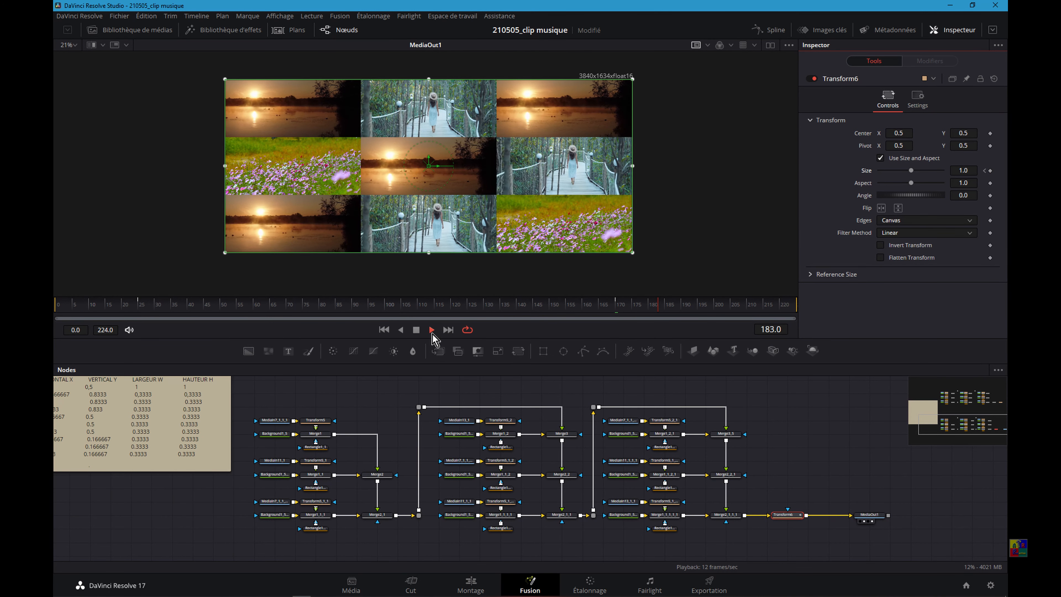
pyautogui.click(433, 334)
pyautogui.rightClick(529, 335)
pyautogui.click(498, 338)
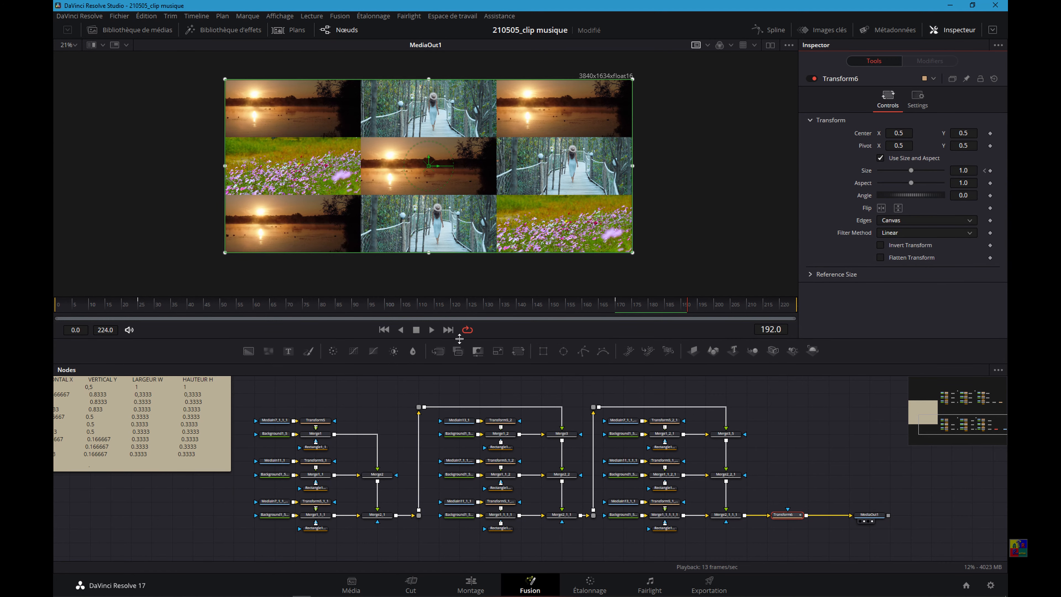
pyautogui.click(431, 330)
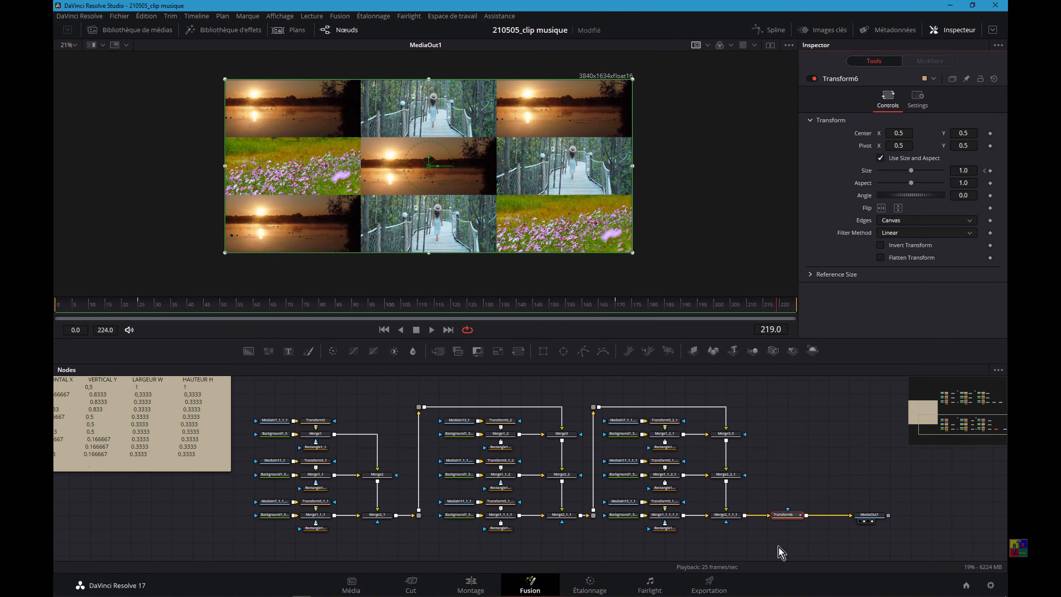
# Smooth both size keyframes of Transform6 in the Spline editor with lengthened easing handles, and play back the zoom-out
pyautogui.click(787, 515)
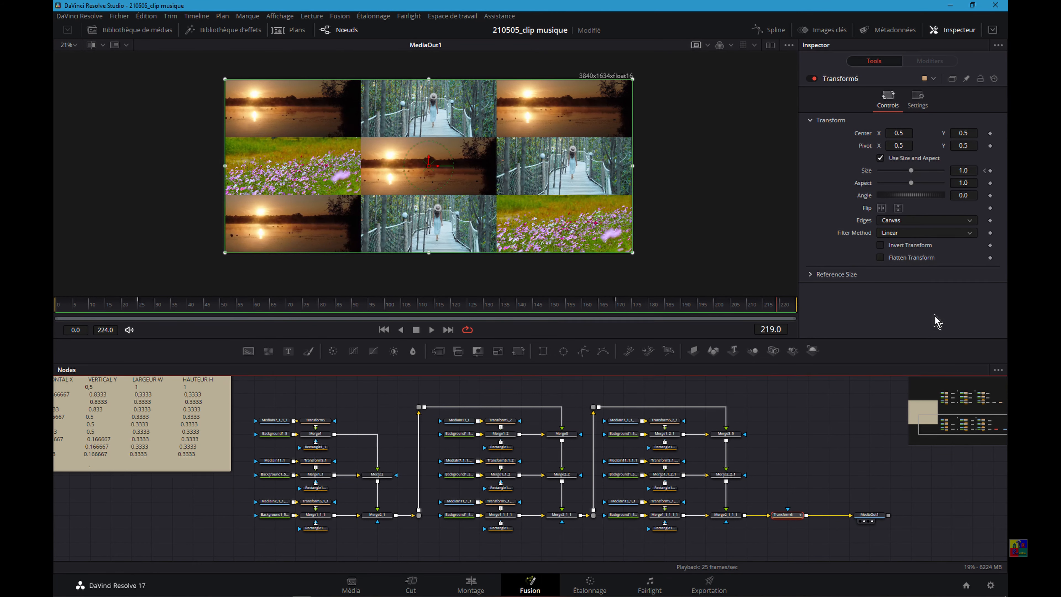
pyautogui.click(770, 29)
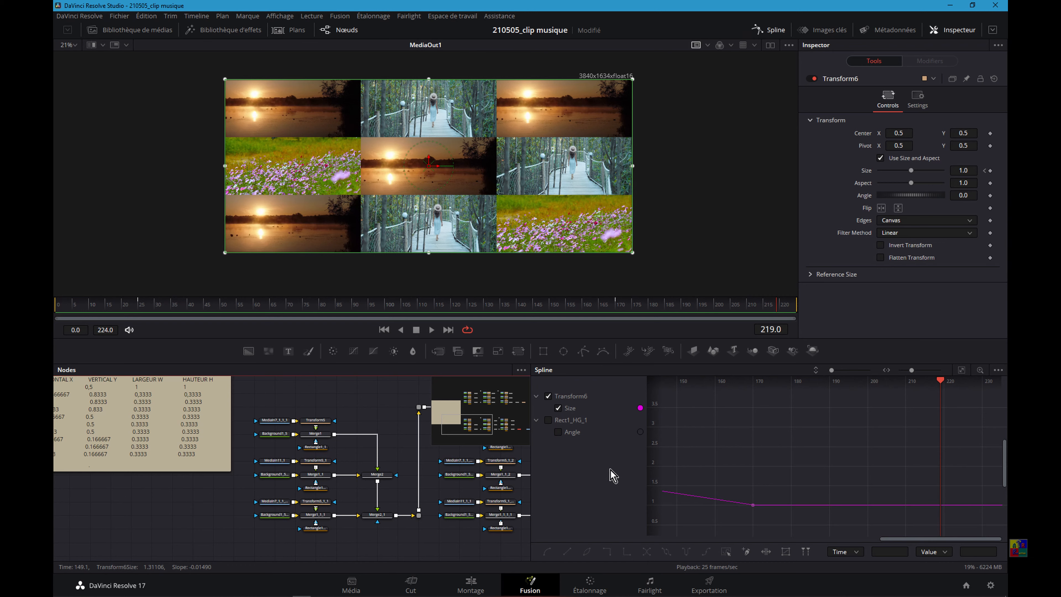
pyautogui.click(961, 370)
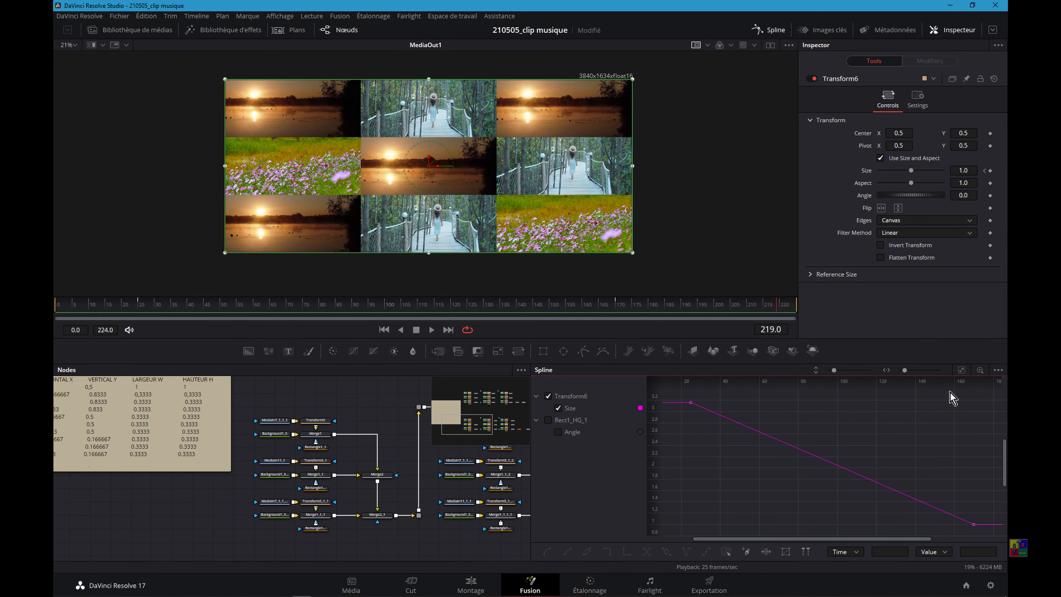
pyautogui.moveTo(682, 397); pyautogui.dragTo(988, 535)
pyautogui.click(547, 555)
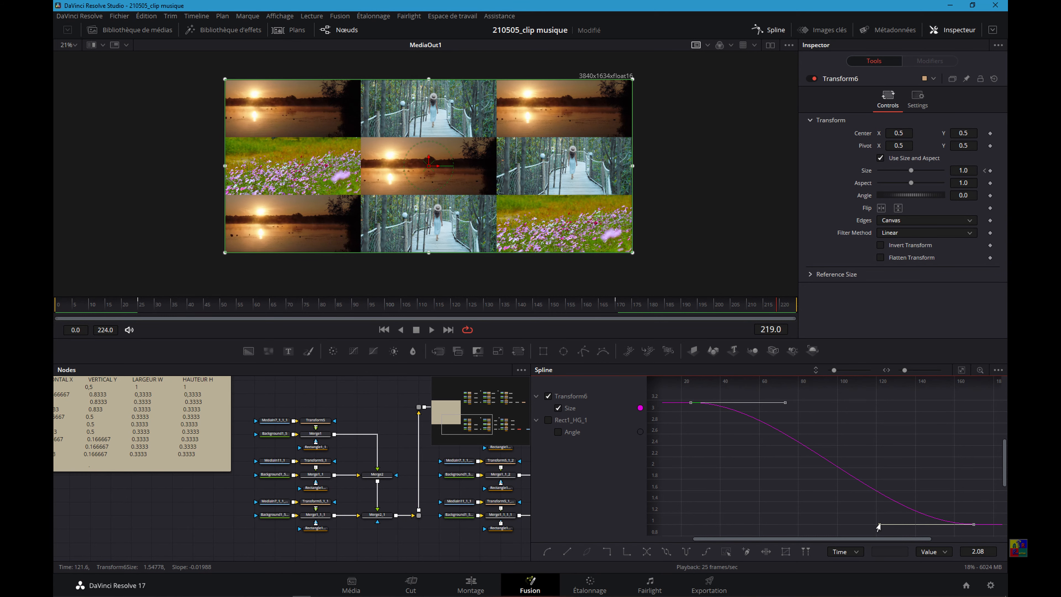
pyautogui.moveTo(877, 526); pyautogui.dragTo(834, 532)
pyautogui.click(432, 329)
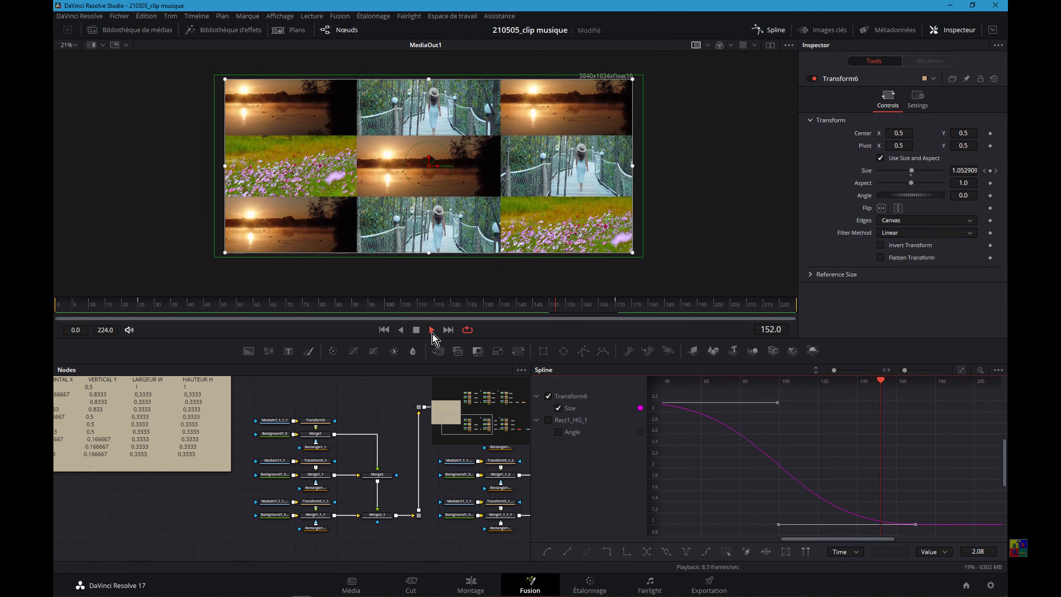
pyautogui.click(432, 330)
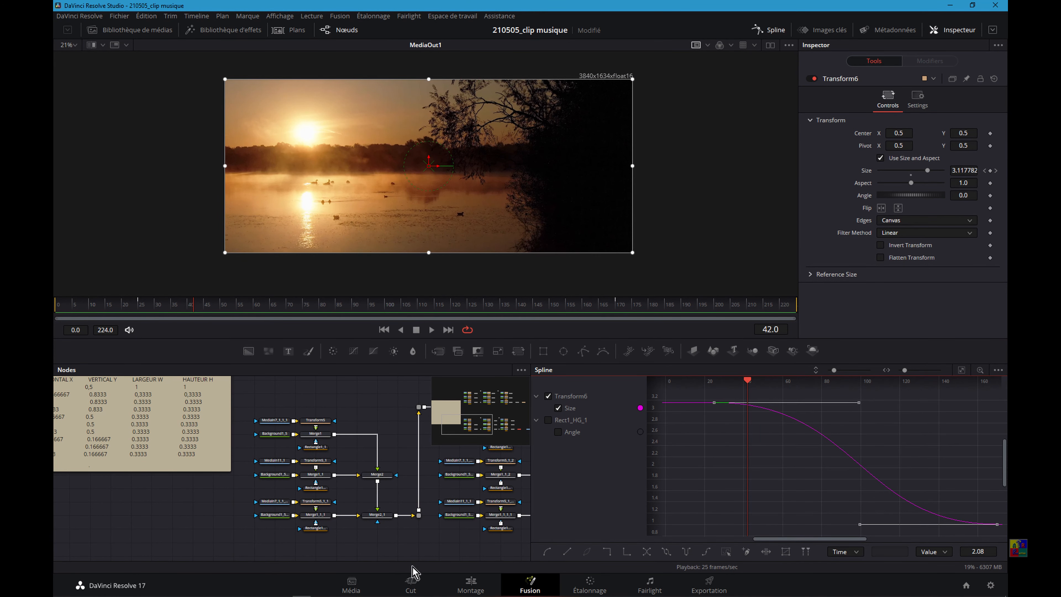
# Preview Fc_splitscreen_9écrans on the Media page, and place the Edit page playhead at 01:00:24:14, the start of the Fusion Composition clip
pyautogui.click(351, 585)
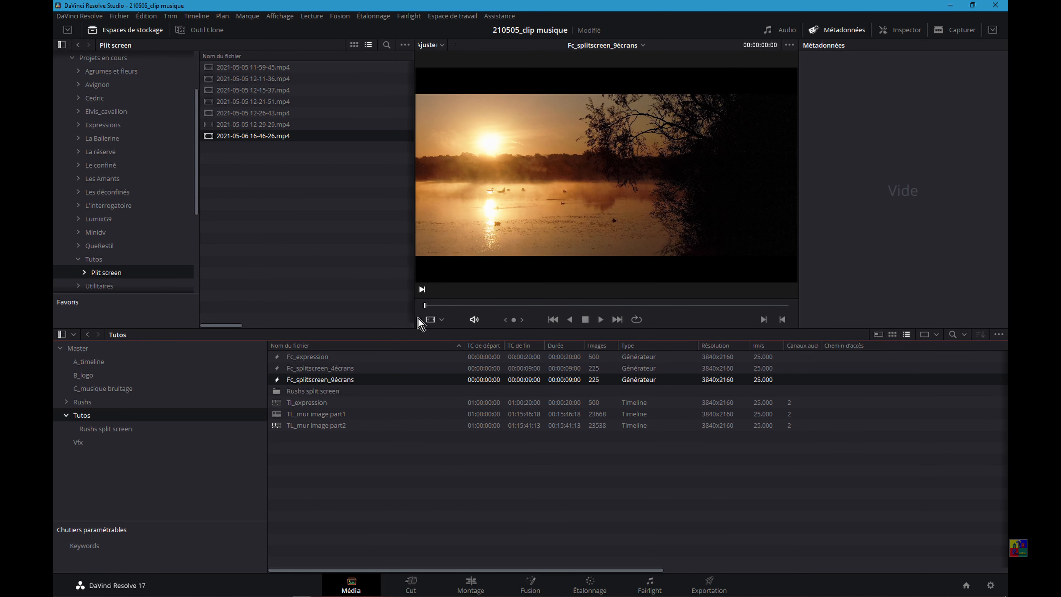
pyautogui.moveTo(424, 307)
pyautogui.mouseDown()
pyautogui.moveTo(508, 322)
pyautogui.moveTo(780, 326)
pyautogui.moveTo(739, 334)
pyautogui.moveTo(408, 320)
pyautogui.mouseUp()
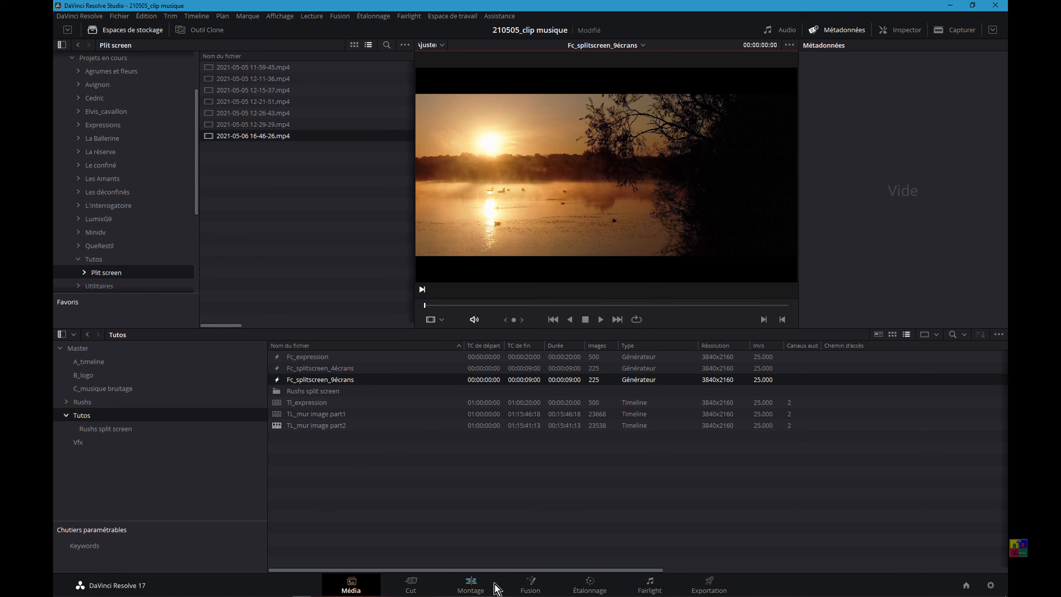
pyautogui.click(482, 588)
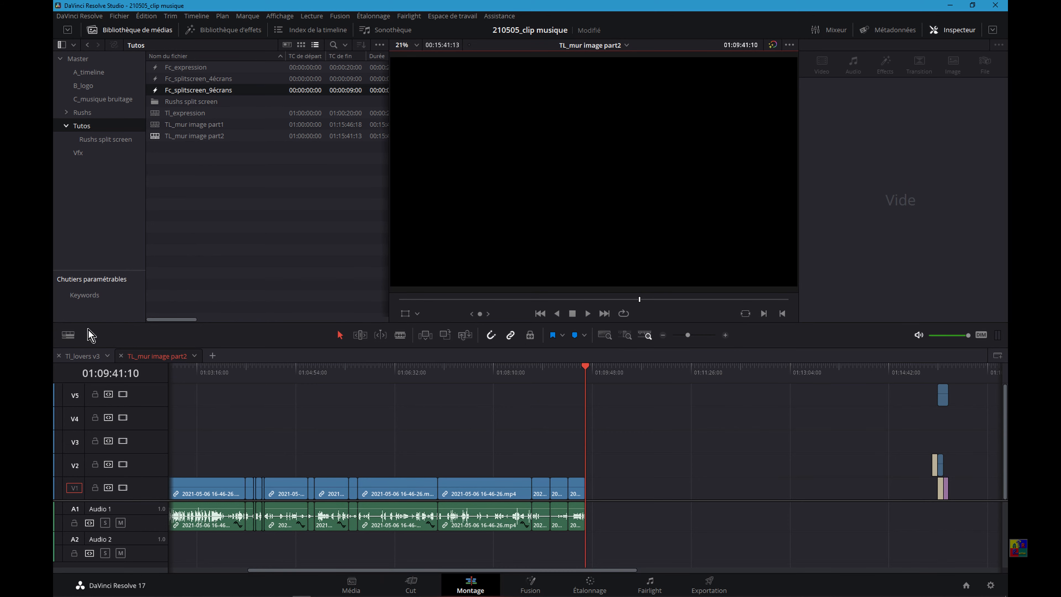
pyautogui.moveTo(586, 371); pyautogui.dragTo(191, 385)
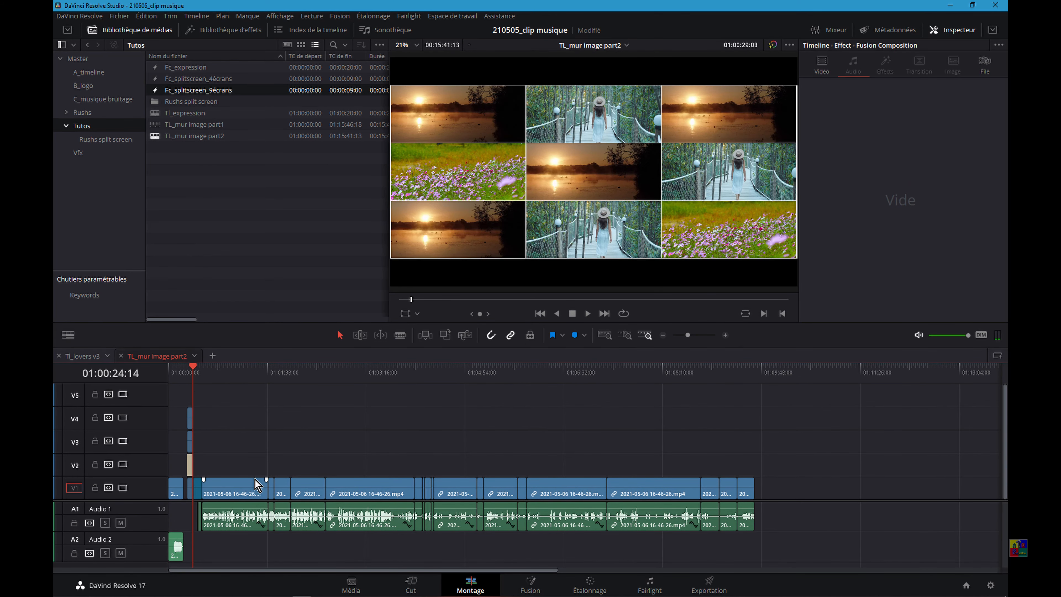
pyautogui.scroll(2, 379, 419)
pyautogui.scroll(5, 473, 456)
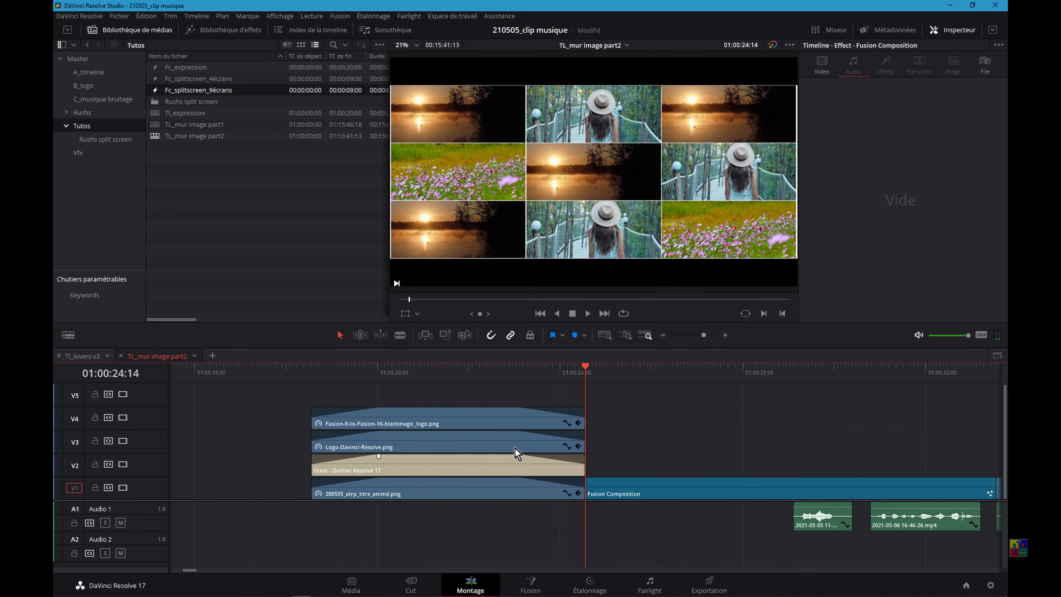
pyautogui.scroll(-3, 790, 462)
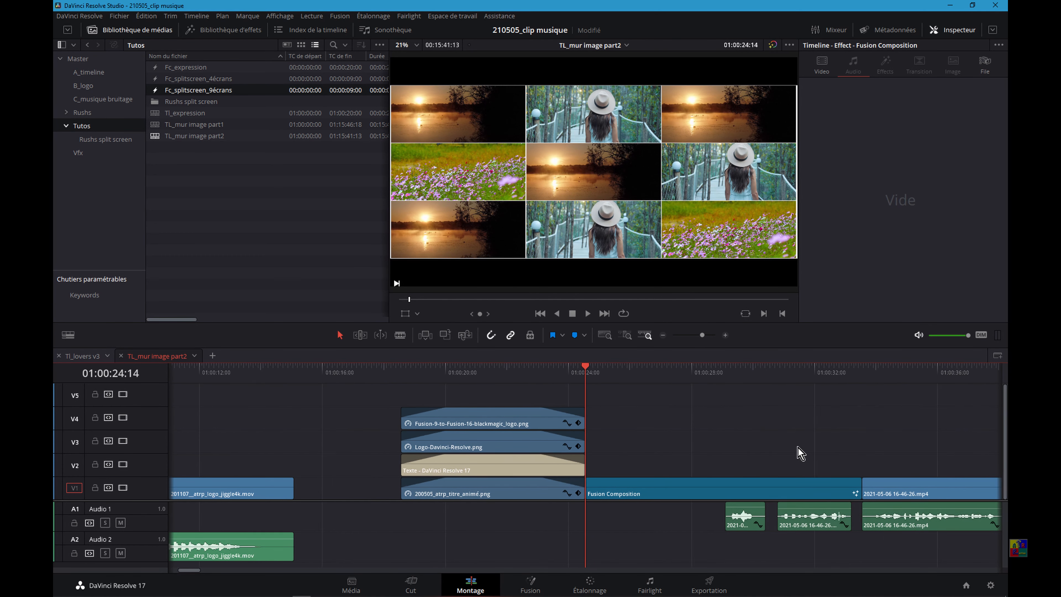
# Replace the Fusion Composition clip on V1 with Fc_splitscreen_9écrans, save the project and play the timeline
pyautogui.click(642, 488)
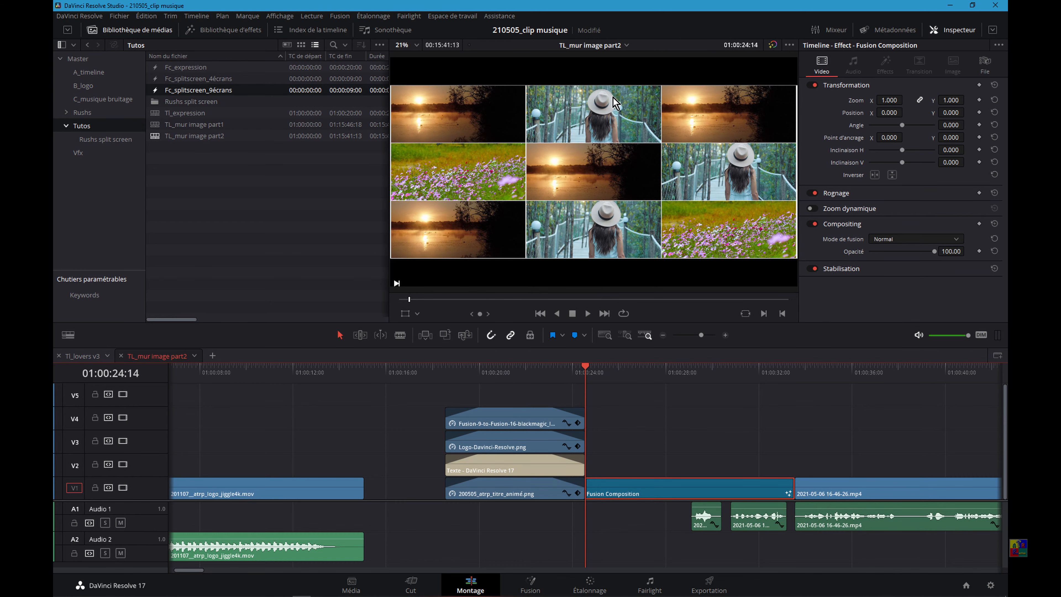
pyautogui.press('Delete')
pyautogui.moveTo(164, 94); pyautogui.dragTo(589, 482)
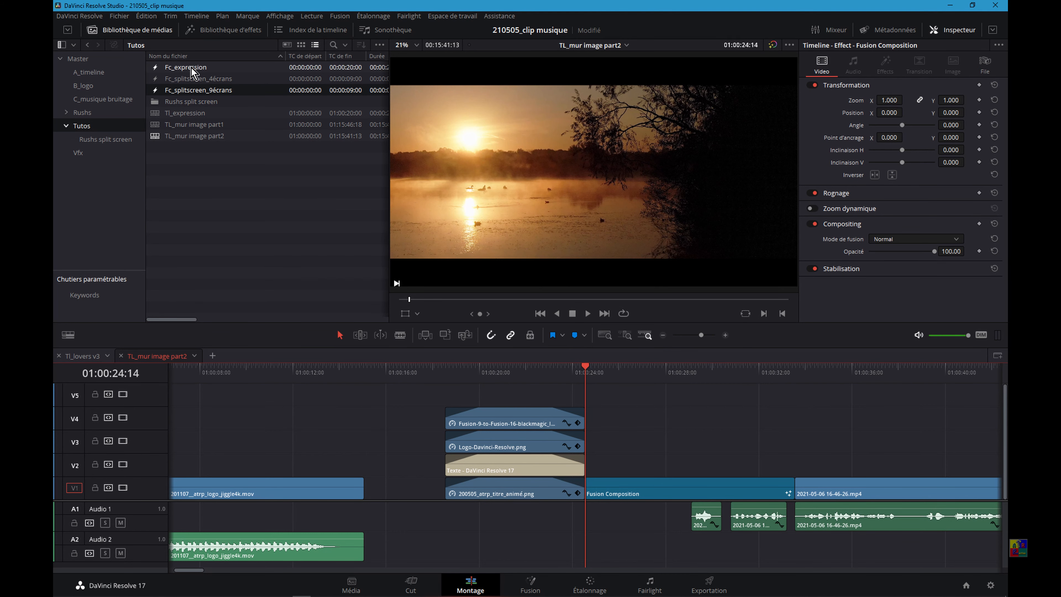
pyautogui.hotkey('ctrl', 's')
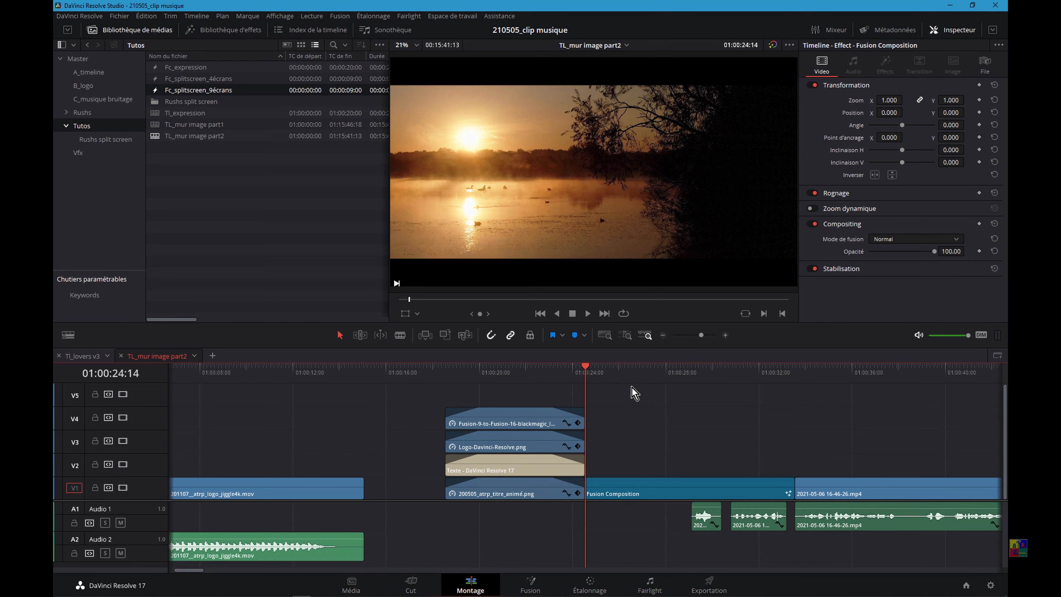
pyautogui.press('space')
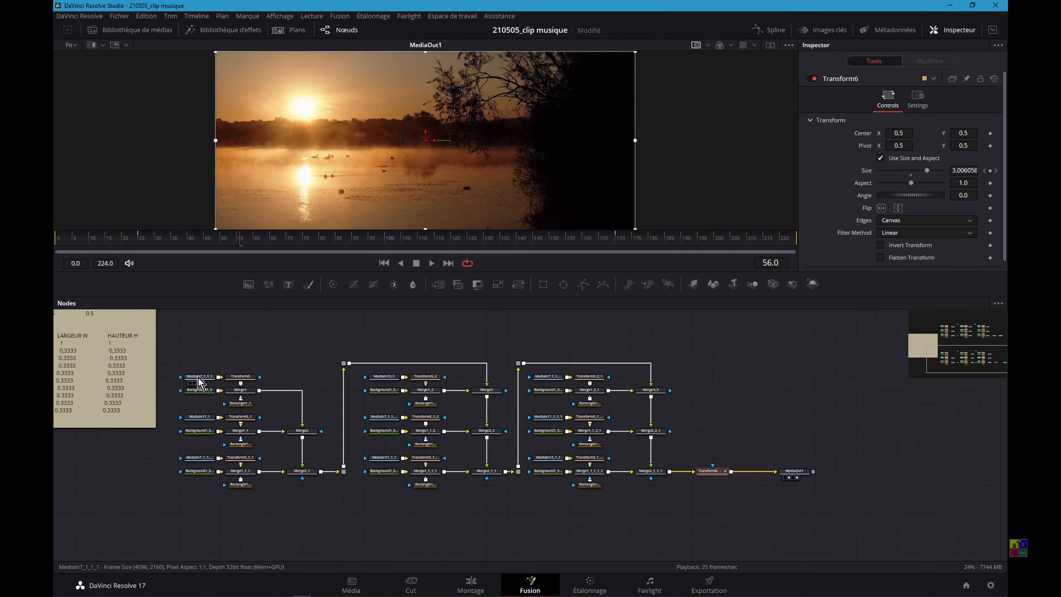
# Move the MediaIn nodes of the first and third node blocks away from their transforms, keeping them connected
pyautogui.moveTo(200, 381); pyautogui.dragTo(200, 354)
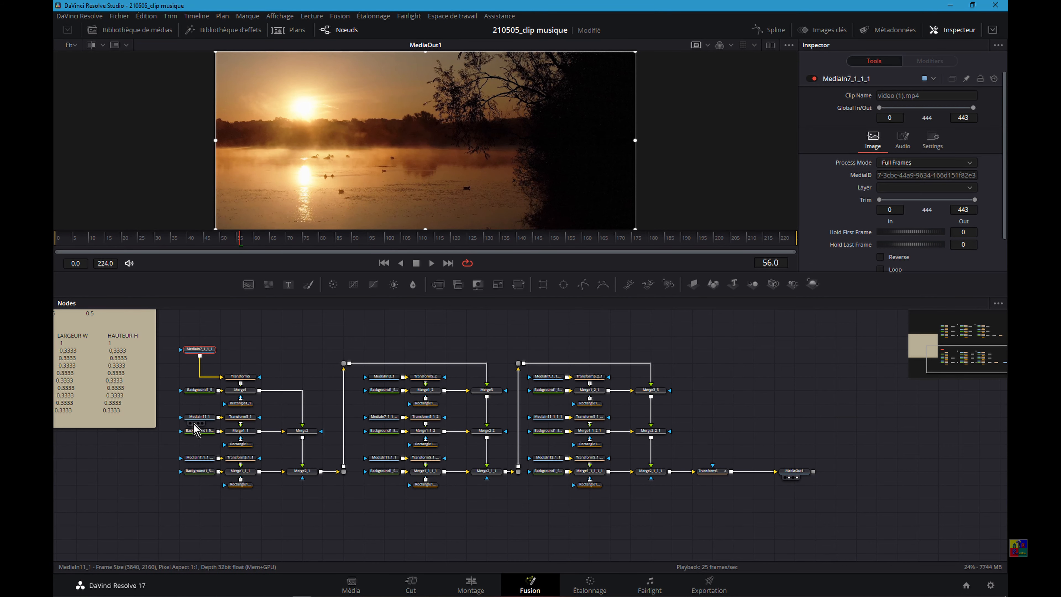
pyautogui.moveTo(202, 416); pyautogui.dragTo(194, 406)
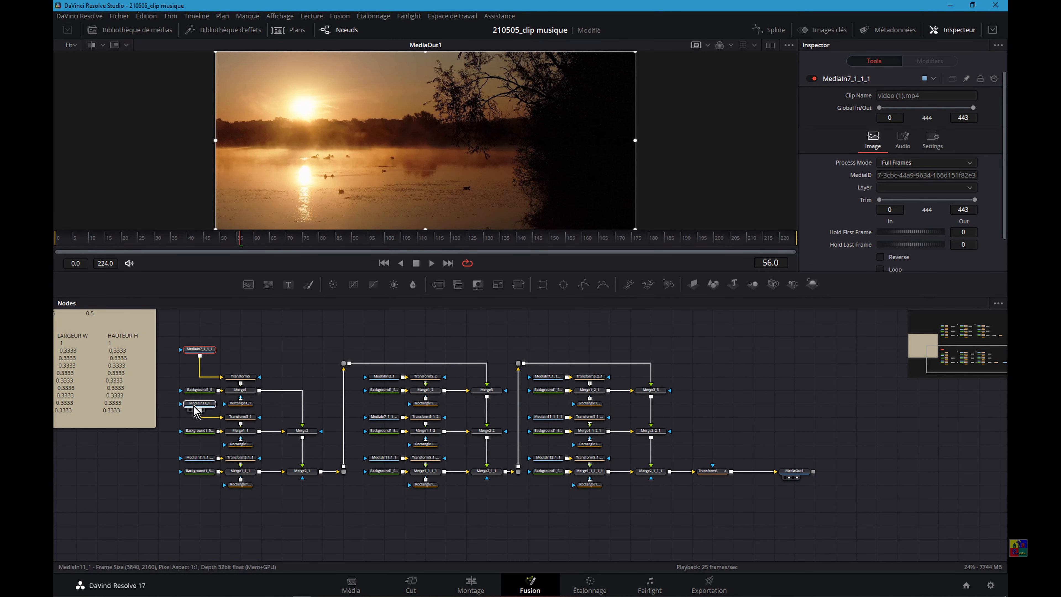
pyautogui.moveTo(199, 458); pyautogui.dragTo(157, 459)
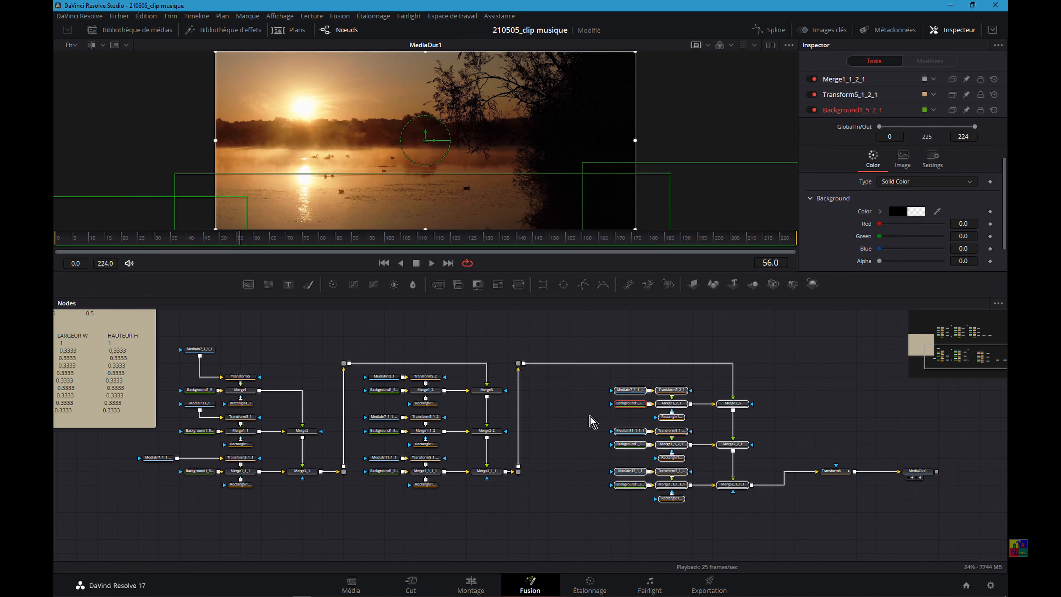
pyautogui.moveTo(630, 390); pyautogui.dragTo(568, 336)
pyautogui.moveTo(631, 433); pyautogui.dragTo(549, 419)
pyautogui.moveTo(625, 471); pyautogui.dragTo(549, 473)
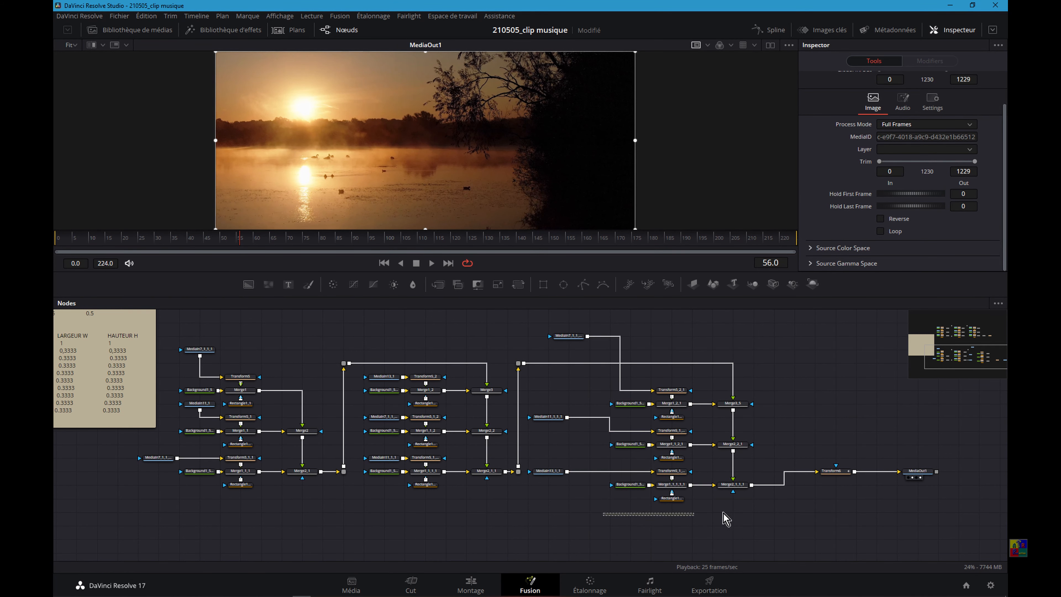
# Group the third block's nodes without its MediaIn nodes, and arrange those three MediaIn nodes below the group
pyautogui.moveTo(726, 518); pyautogui.dragTo(762, 371)
pyautogui.rightClick(670, 417)
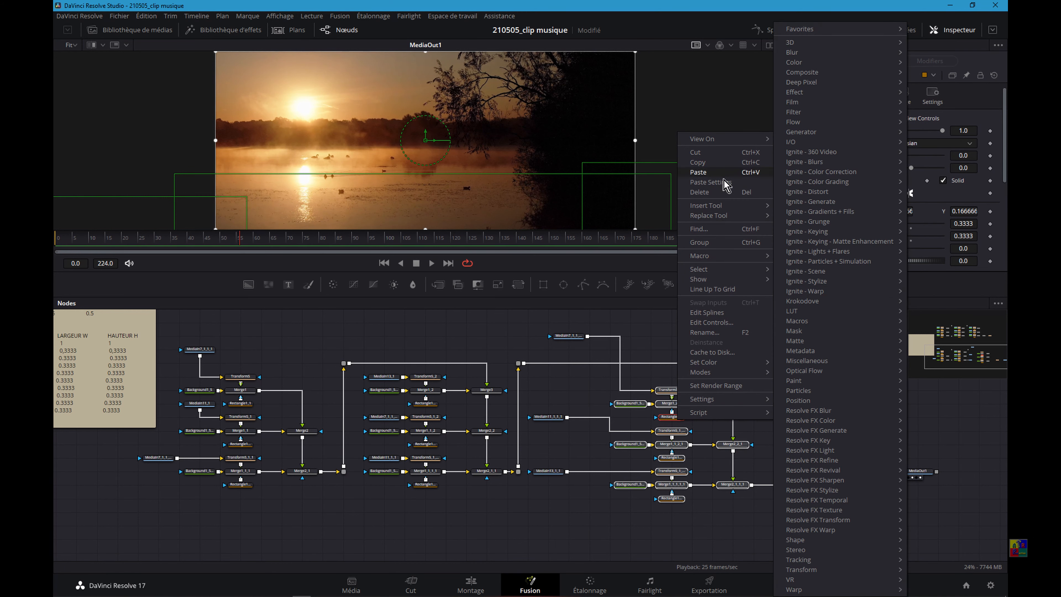
pyautogui.click(710, 242)
pyautogui.moveTo(569, 336); pyautogui.dragTo(734, 499)
pyautogui.moveTo(548, 471); pyautogui.dragTo(681, 511)
pyautogui.moveTo(548, 417); pyautogui.dragTo(630, 526)
pyautogui.moveTo(682, 387); pyautogui.dragTo(671, 363)
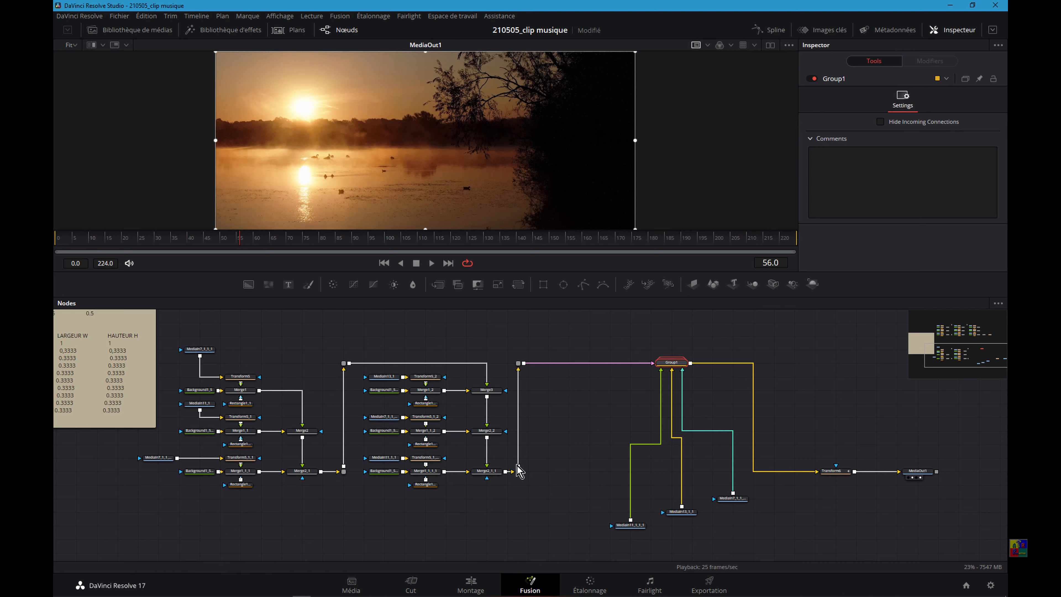
# Move the middle block's three MediaIn nodes aside and group its remaining nodes
pyautogui.moveTo(384, 376); pyautogui.dragTo(384, 335)
pyautogui.moveTo(384, 416); pyautogui.dragTo(302, 335)
pyautogui.moveTo(397, 460); pyautogui.dragTo(295, 352)
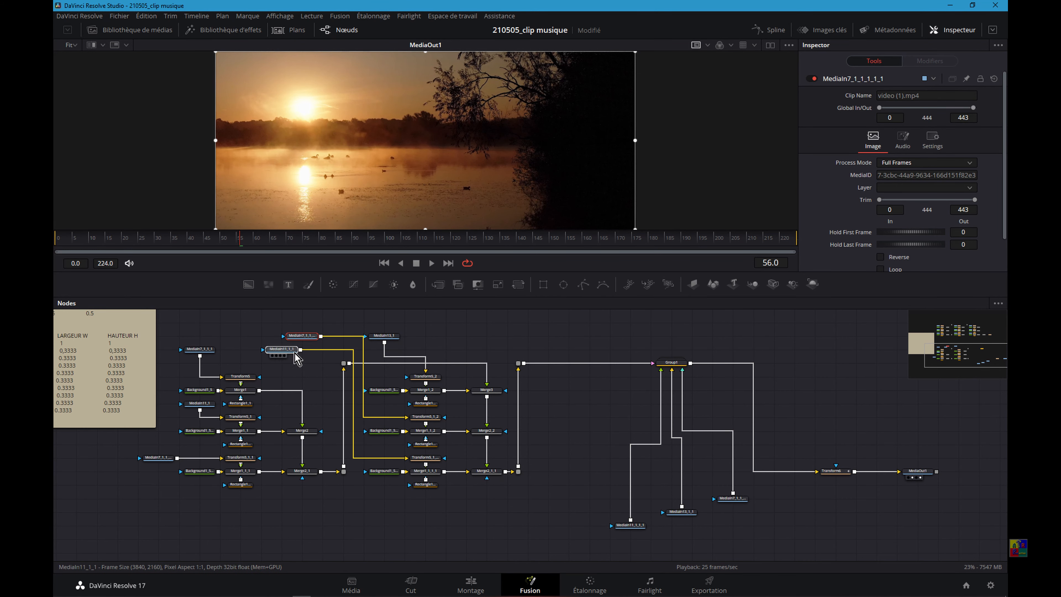
pyautogui.moveTo(345, 496); pyautogui.dragTo(560, 350)
pyautogui.hotkey('ctrl', 'g')
# Line up the middle block's group with Group1 and arrange its MediaIn nodes below it
pyautogui.moveTo(431, 360); pyautogui.dragTo(569, 362)
pyautogui.moveTo(302, 349); pyautogui.dragTo(510, 535)
pyautogui.moveTo(384, 335); pyautogui.dragTo(446, 539)
# Group the first block's nodes without its MediaIn nodes, and line up the group with Group2
pyautogui.moveTo(372, 350); pyautogui.dragTo(157, 498)
pyautogui.moveTo(245, 377); pyautogui.dragTo(137, 363)
pyautogui.click(286, 336)
pyautogui.moveTo(199, 417); pyautogui.dragTo(158, 417)
pyautogui.moveTo(218, 323); pyautogui.dragTo(377, 476)
pyautogui.hotkey('ctrl', 'g')
pyautogui.moveTo(291, 332); pyautogui.dragTo(424, 363)
# Arrange the three MediaIn nodes that feed Group3 side by side below it
pyautogui.scroll(3, 246, 358)
pyautogui.moveTo(242, 369); pyautogui.dragTo(304, 531)
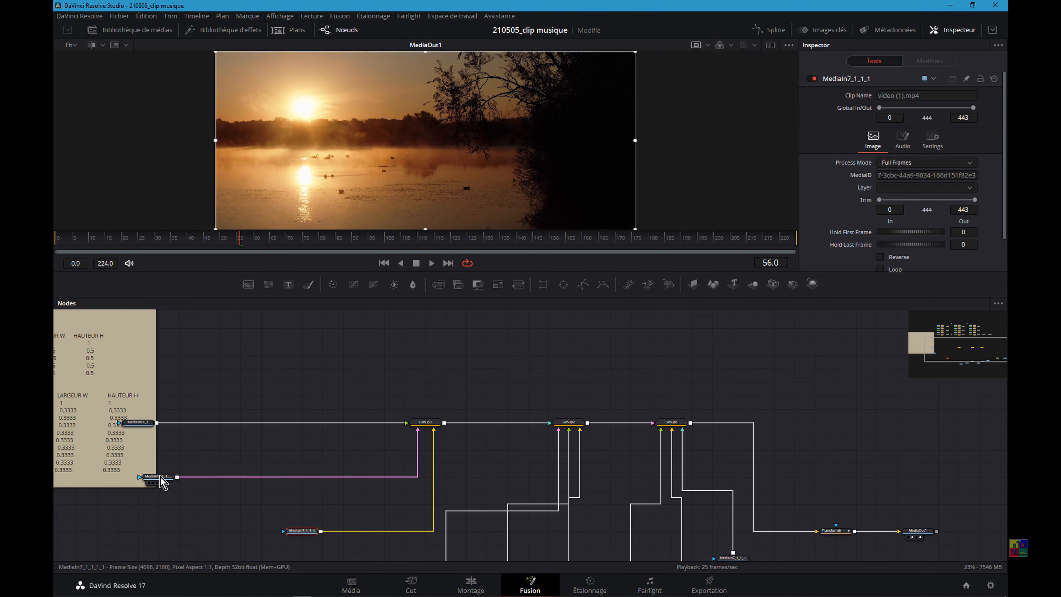
pyautogui.moveTo(160, 477); pyautogui.dragTo(243, 532)
pyautogui.moveTo(145, 421); pyautogui.dragTo(147, 425)
pyautogui.click(536, 437)
pyautogui.scroll(-1, 536, 437)
pyautogui.moveTo(331, 450); pyautogui.dragTo(475, 520)
pyautogui.scroll(-3, 503, 491)
pyautogui.moveTo(497, 467); pyautogui.dragTo(579, 498)
pyautogui.moveTo(437, 467); pyautogui.dragTo(562, 468)
pyautogui.moveTo(475, 426); pyautogui.dragTo(516, 467)
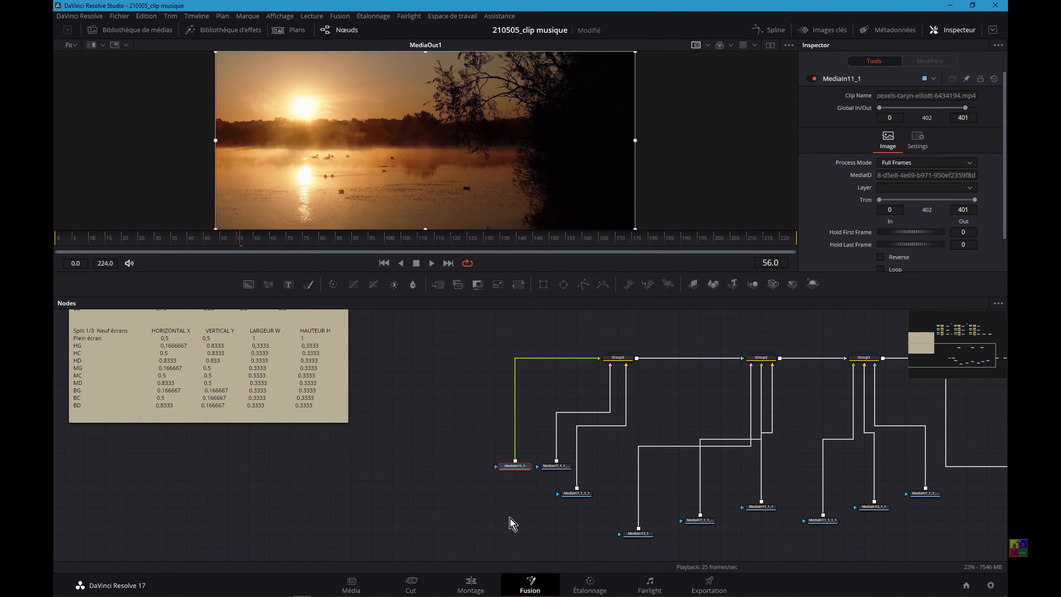
# Select Group1, Group2 and Group3 and save their settings as toto.setting in the Fusion_Setting folder
pyautogui.scroll(3, 512, 523)
pyautogui.moveTo(593, 389); pyautogui.dragTo(899, 477)
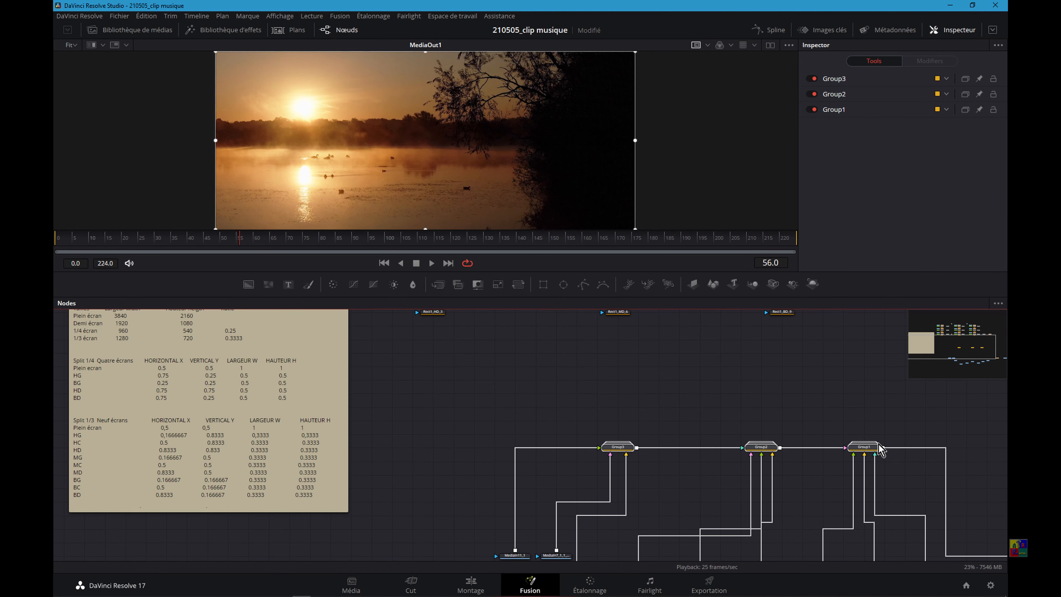
pyautogui.rightClick(616, 448)
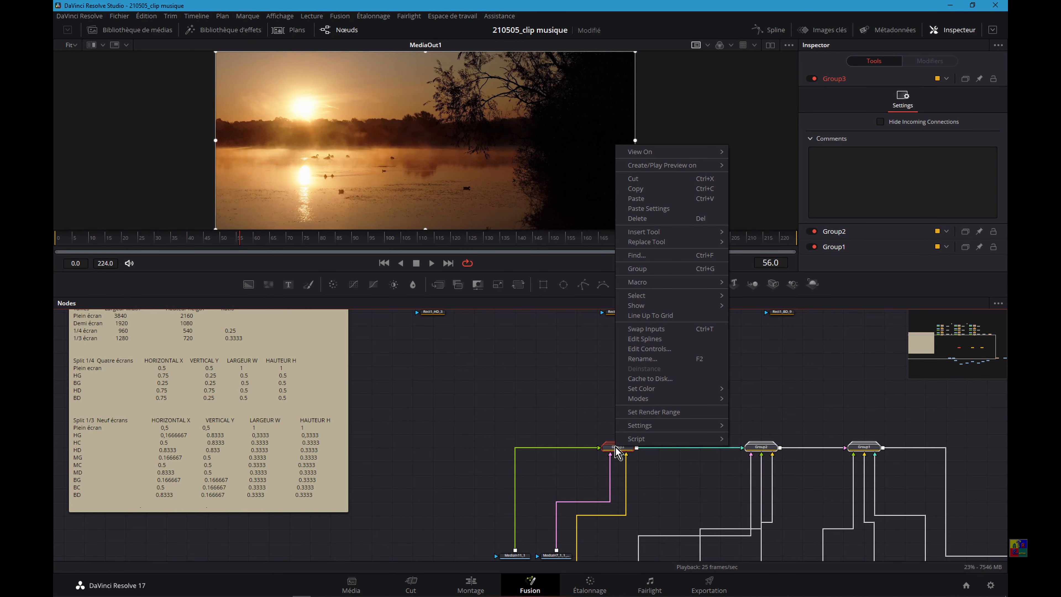
pyautogui.moveTo(640, 425)
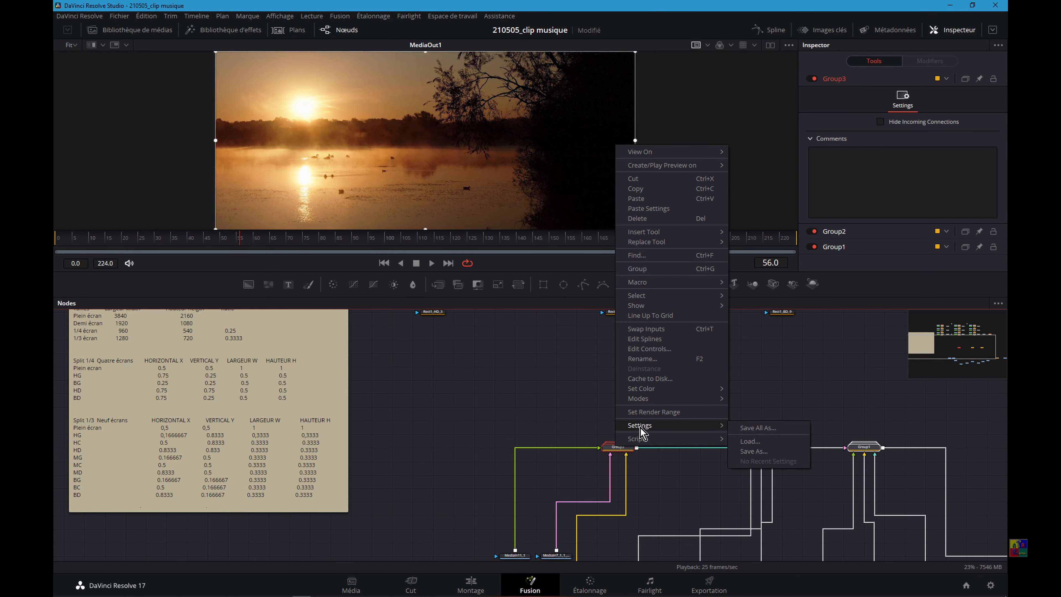
pyautogui.click(761, 452)
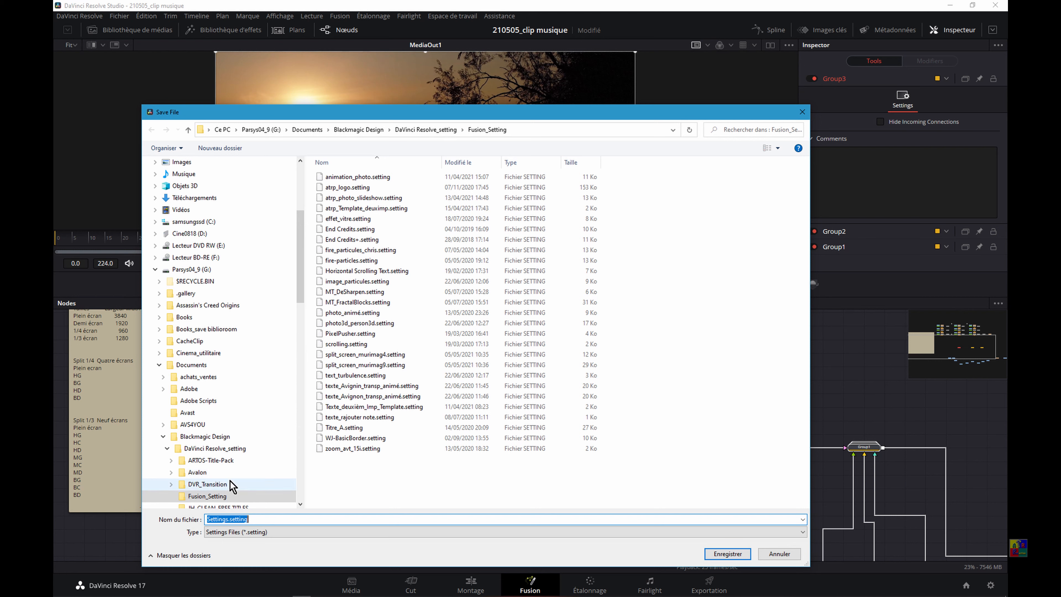
pyautogui.click(208, 519)
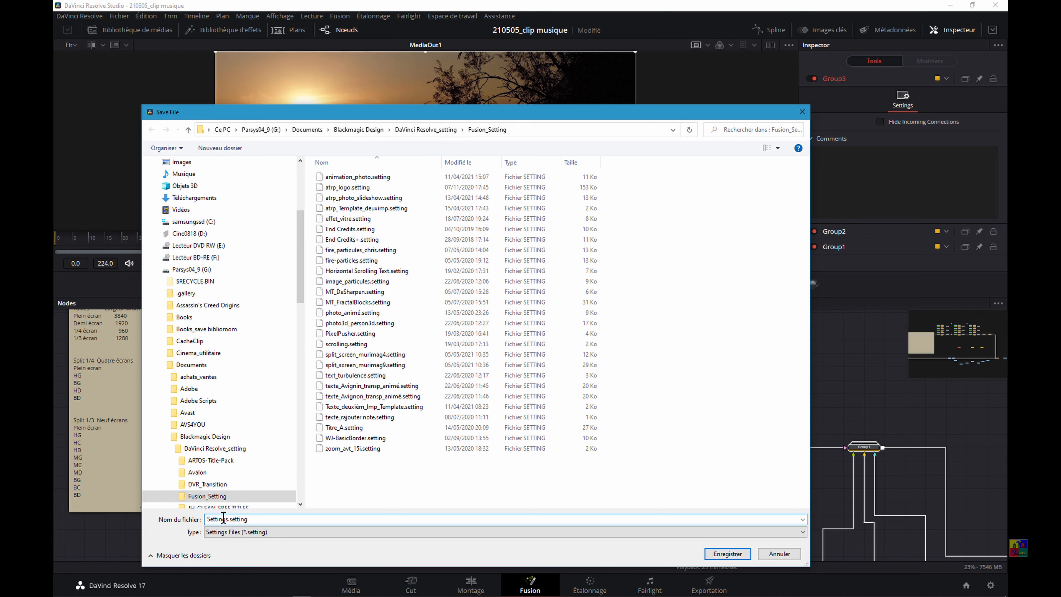
pyautogui.press('BackSpace')
pyautogui.press('Return')
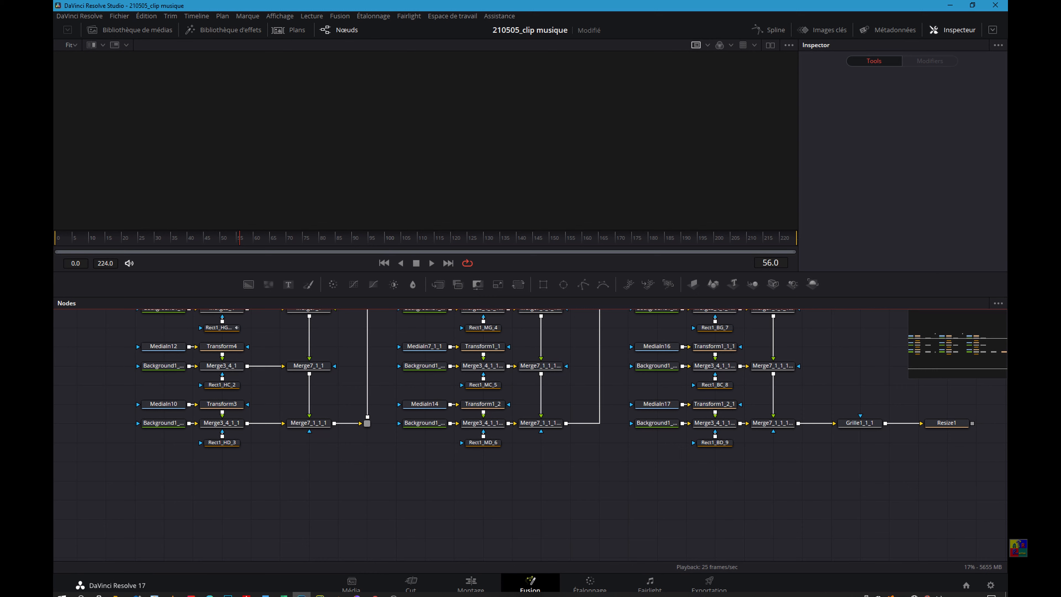
# Import toto.setting from the Fusion_Setting folder into the node graph below the existing blocks and reposition its three groups
pyautogui.click(117, 589)
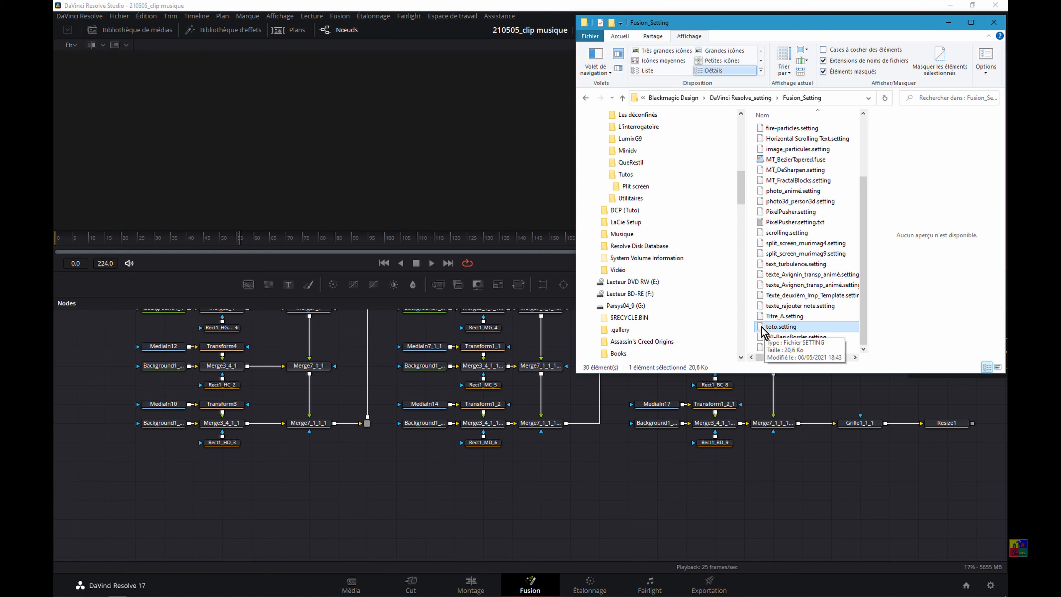
pyautogui.moveTo(768, 328); pyautogui.dragTo(408, 528)
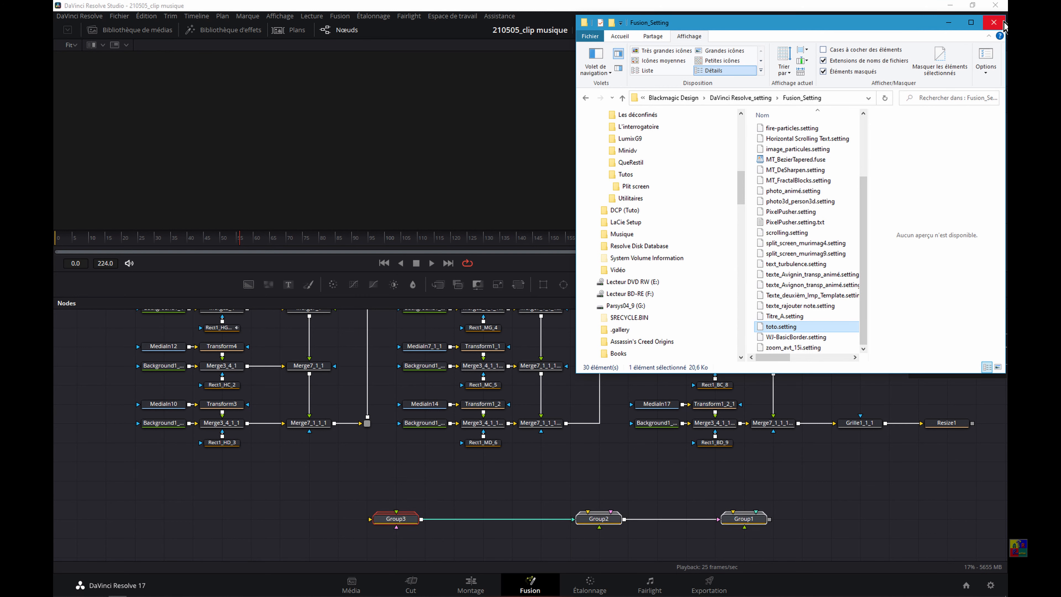
pyautogui.click(994, 22)
pyautogui.scroll(-3, 710, 414)
pyautogui.scroll(-3, 696, 419)
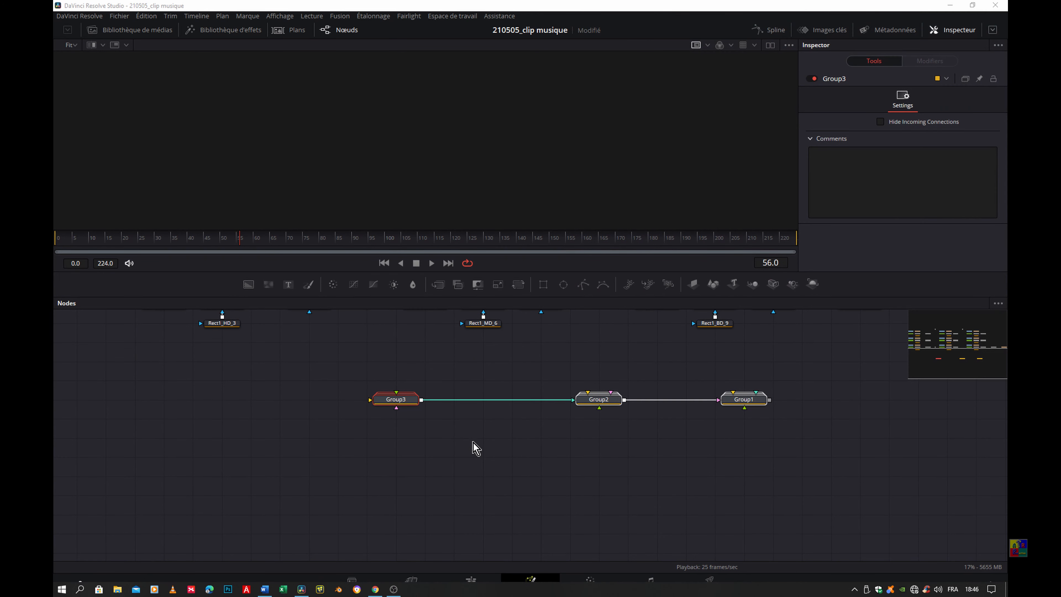
pyautogui.moveTo(398, 403); pyautogui.dragTo(297, 434)
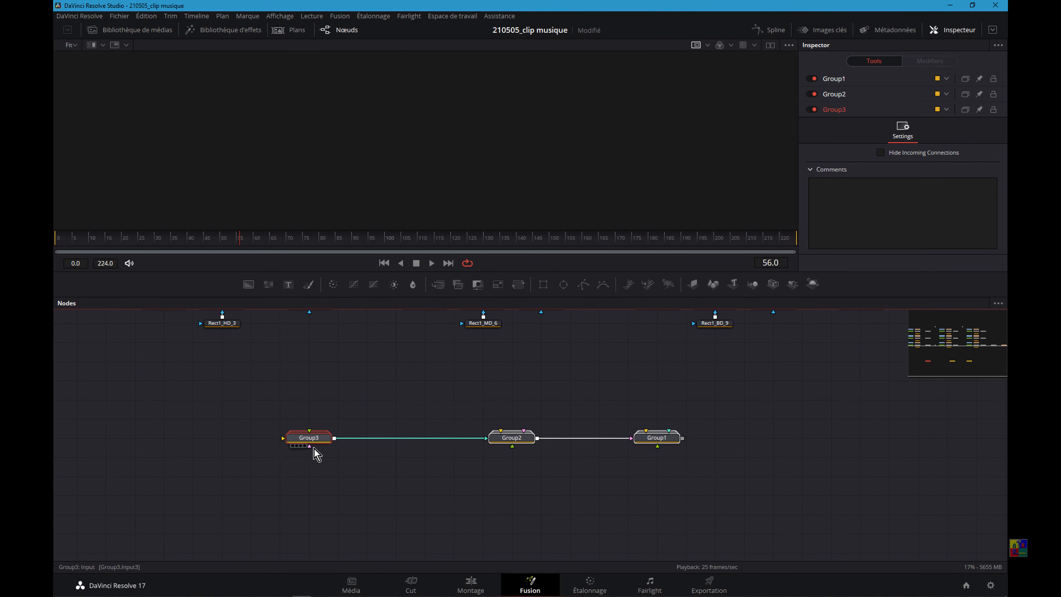
# Expand Group3, move it clear of the other groups and ungroup its nodes
pyautogui.doubleClick(306, 440)
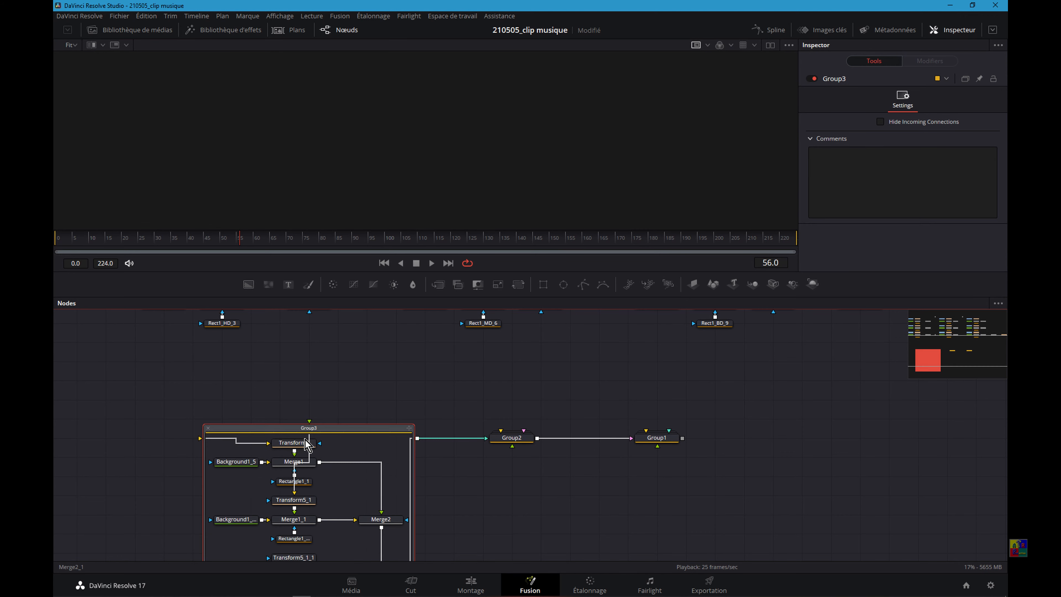
pyautogui.moveTo(353, 430); pyautogui.dragTo(324, 373)
pyautogui.scroll(-3, 344, 425)
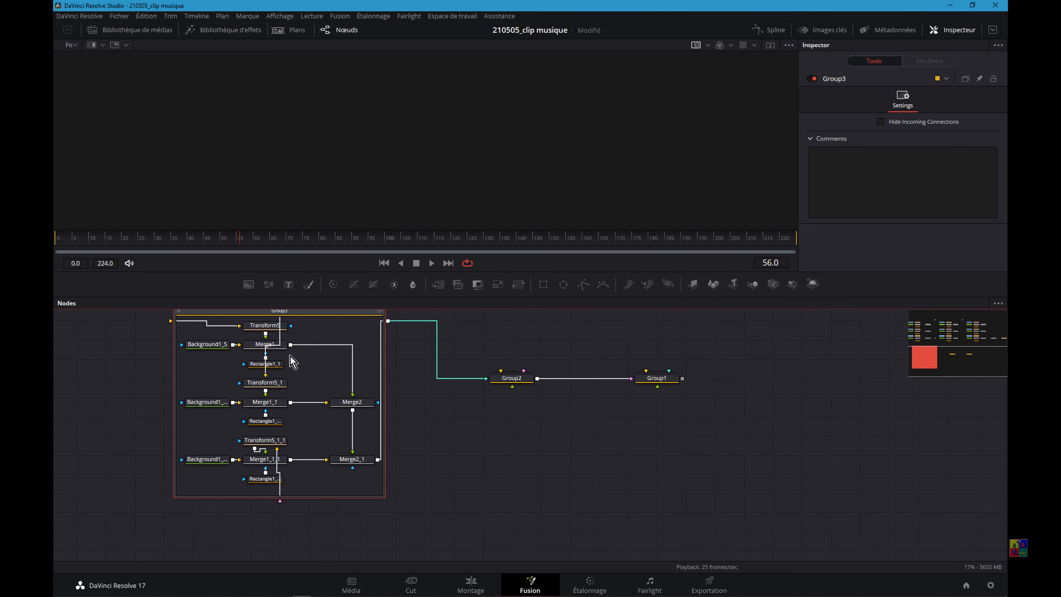
pyautogui.rightClick(310, 320)
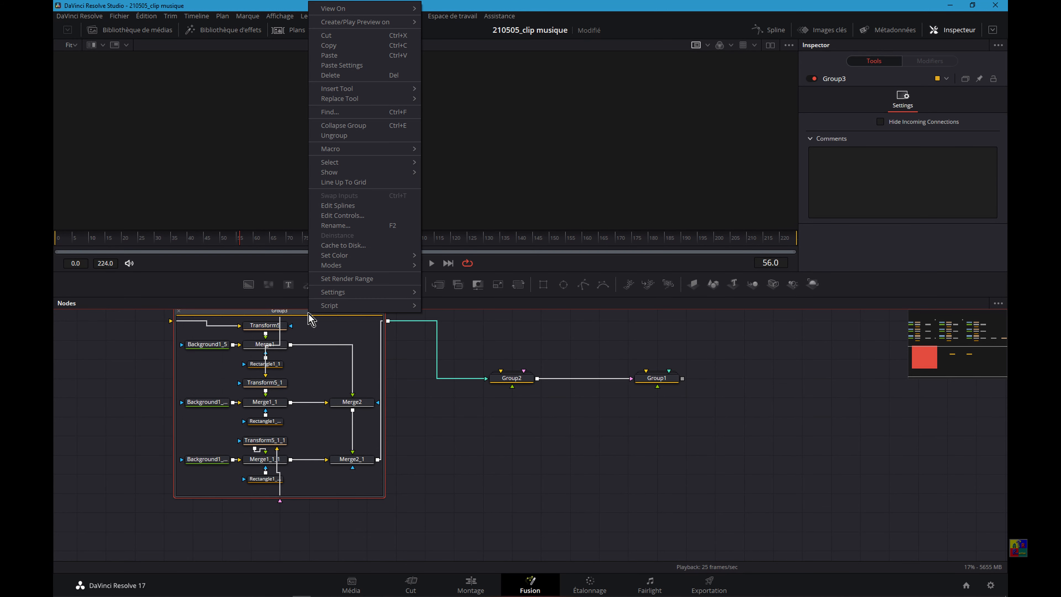
pyautogui.click(337, 135)
pyautogui.scroll(2, 288, 443)
pyautogui.moveTo(255, 426); pyautogui.dragTo(244, 496)
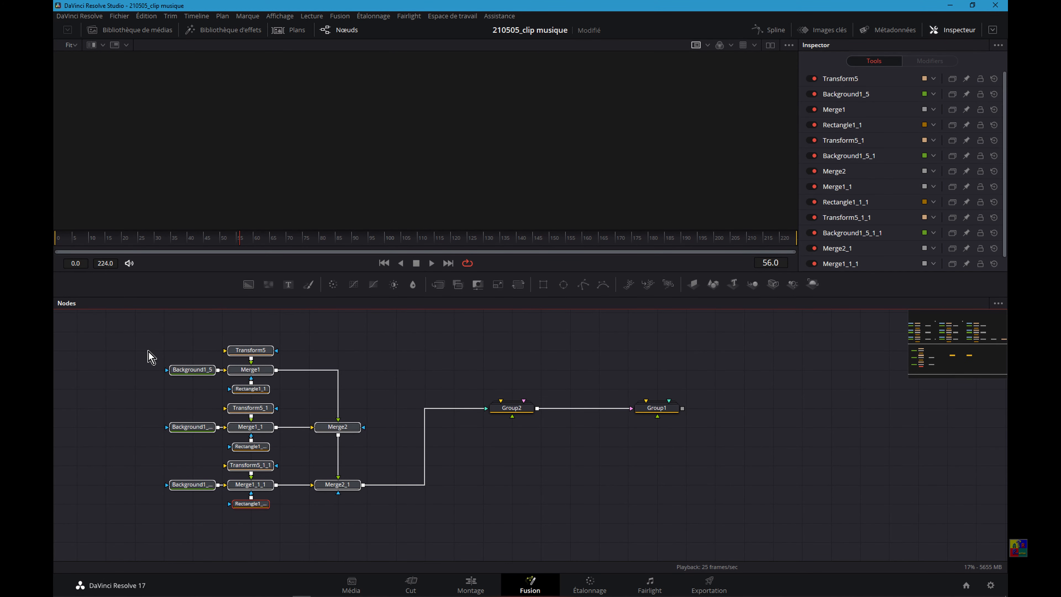
# Paste a copy of MediaIn11 beside the ungrouped nodes, feed it into Transform5 and show Merge1 in the viewer
pyautogui.scroll(8, 151, 357)
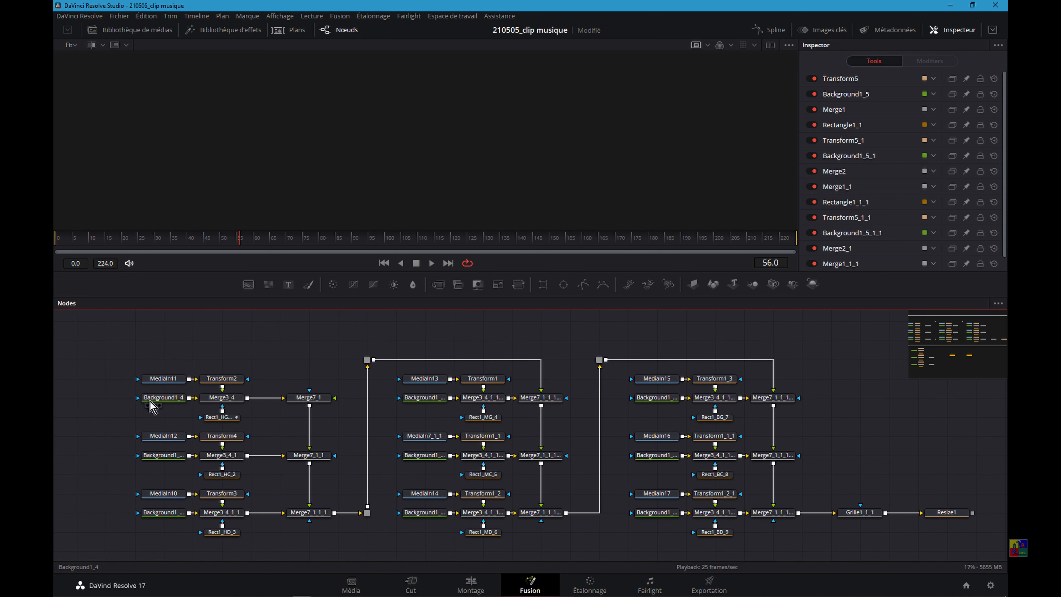
pyautogui.click(163, 379)
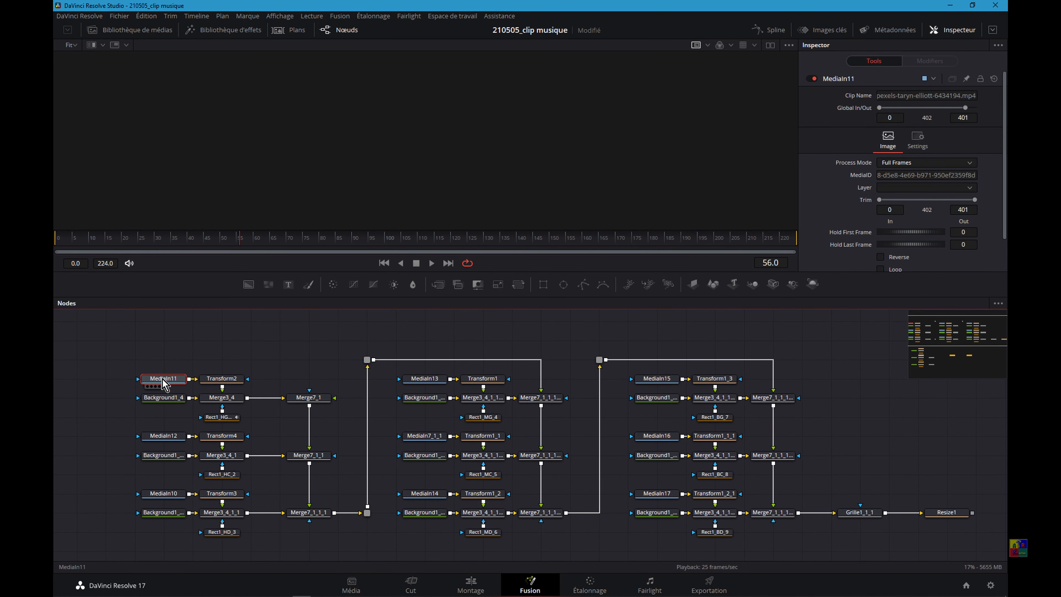
pyautogui.scroll(-5, 165, 397)
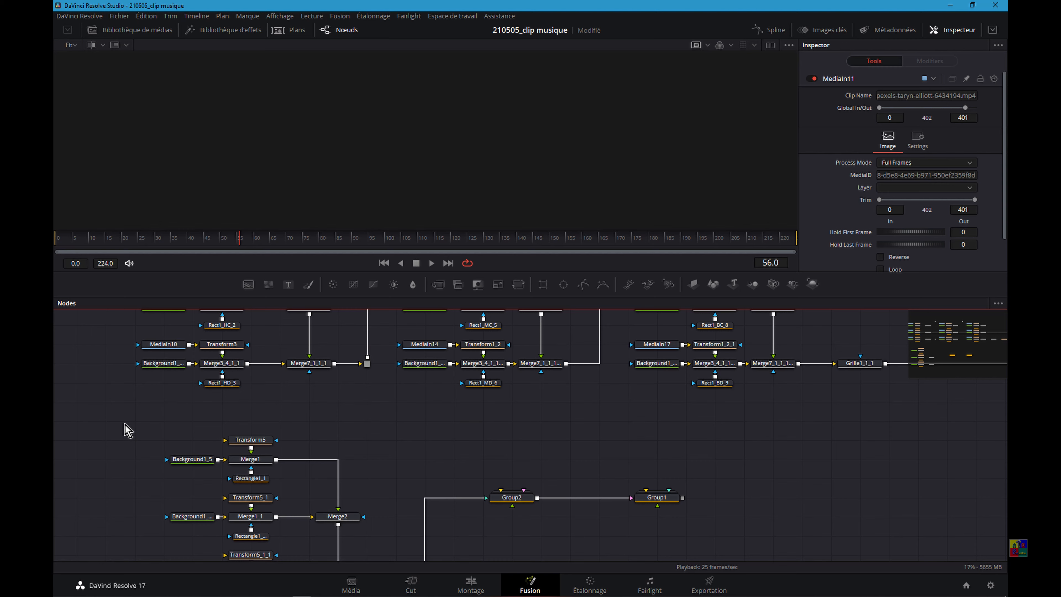
pyautogui.hotkey('ctrl', 'v')
pyautogui.moveTo(160, 421); pyautogui.dragTo(268, 173)
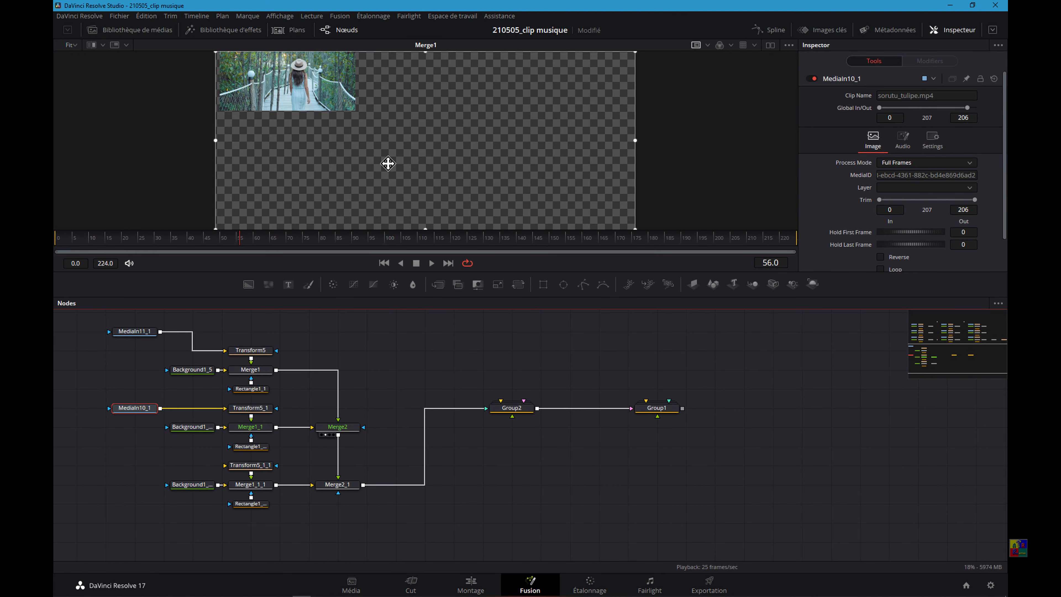